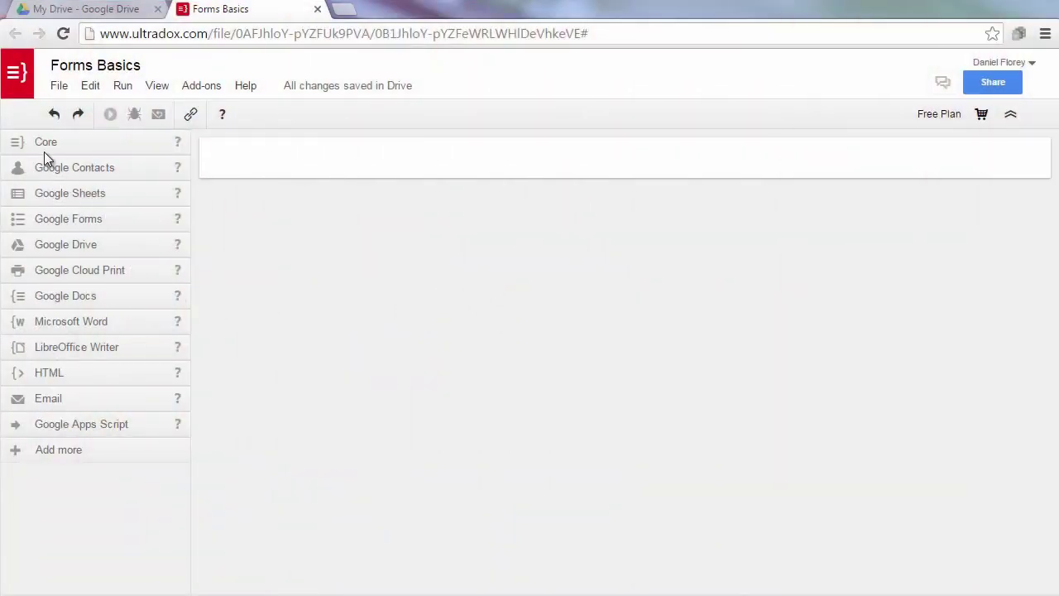
Add a Form step whose 'name' question prompts 'Enter your name:' with a sample person's name placeholder.
{"action": "left_click", "coordinate": [45, 146]}
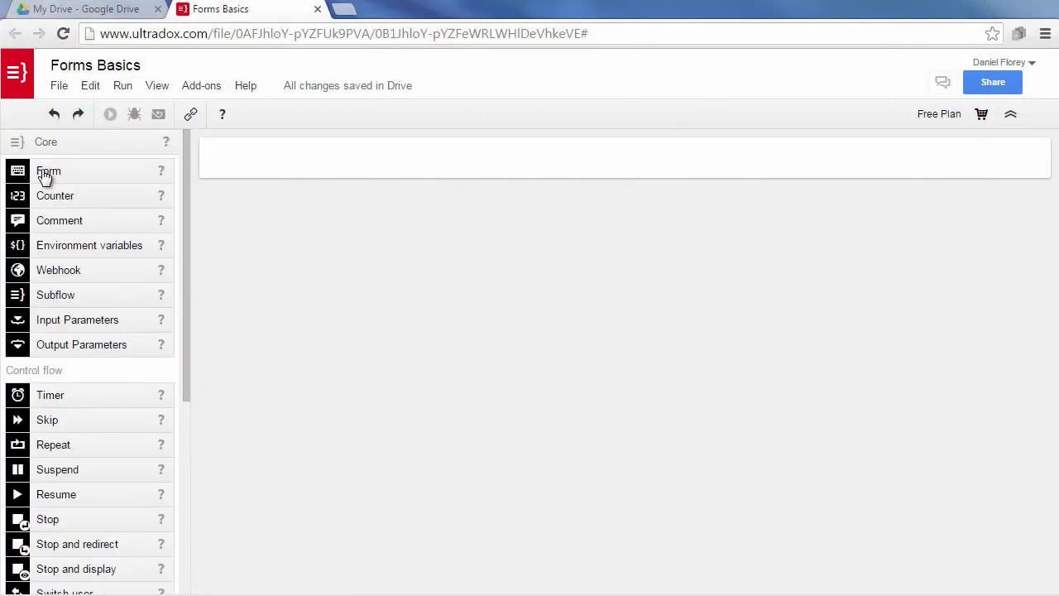
{"action": "left_click_drag", "start_coordinate": [46, 176], "coordinate": [361, 166]}
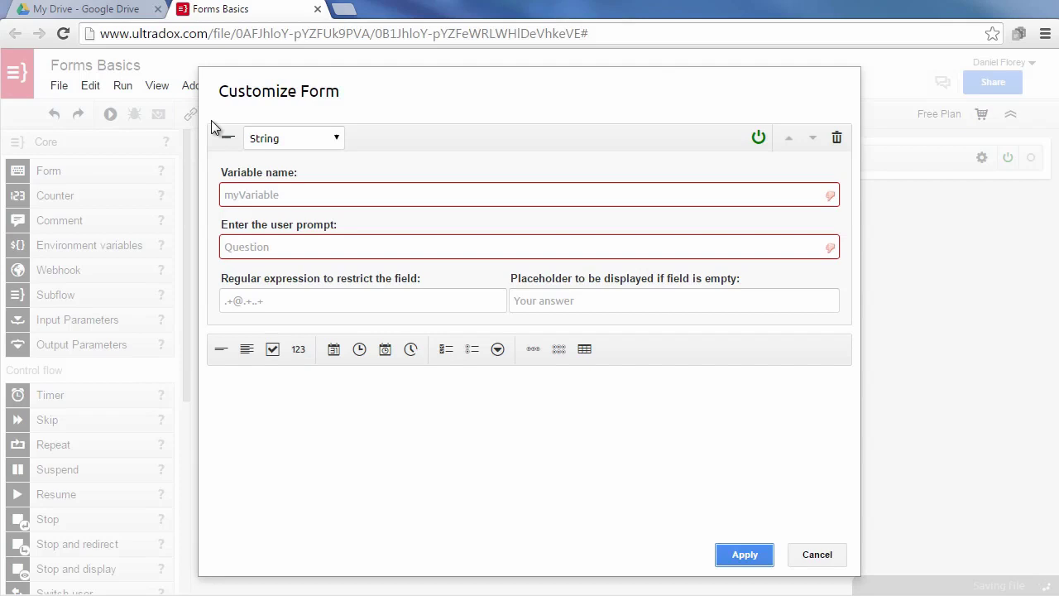
{"action": "left_click", "coordinate": [307, 195]}
{"action": "type", "text": "name"}
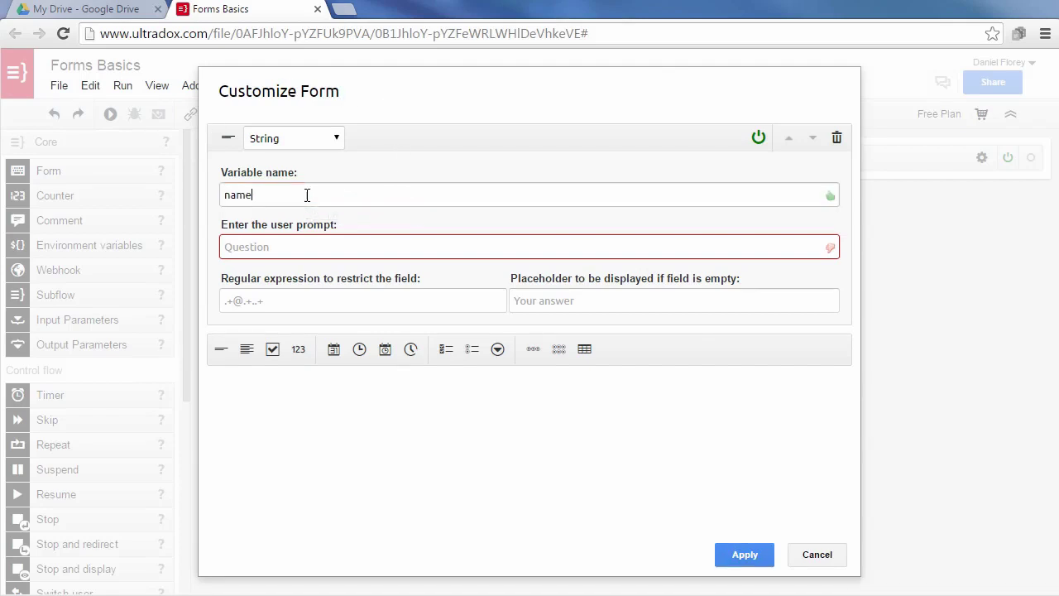
{"action": "key", "text": "Tab"}
{"action": "type", "text": "E"}
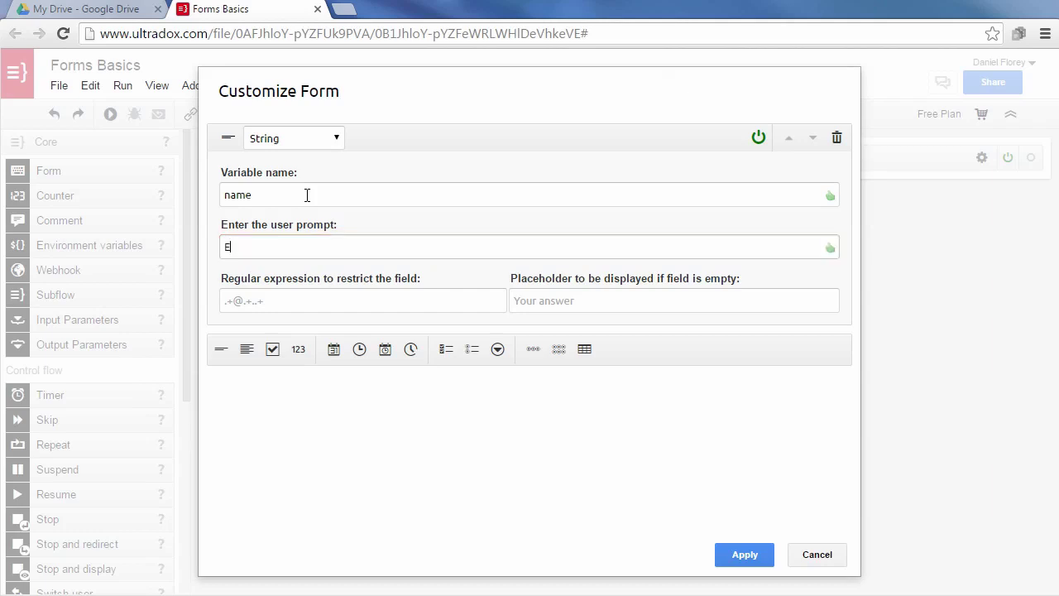
{"action": "type", "text": "nter your name:"}
{"action": "key", "text": "Tab"}
{"action": "key", "text": "Tab"}
{"action": "type", "text": "J"}
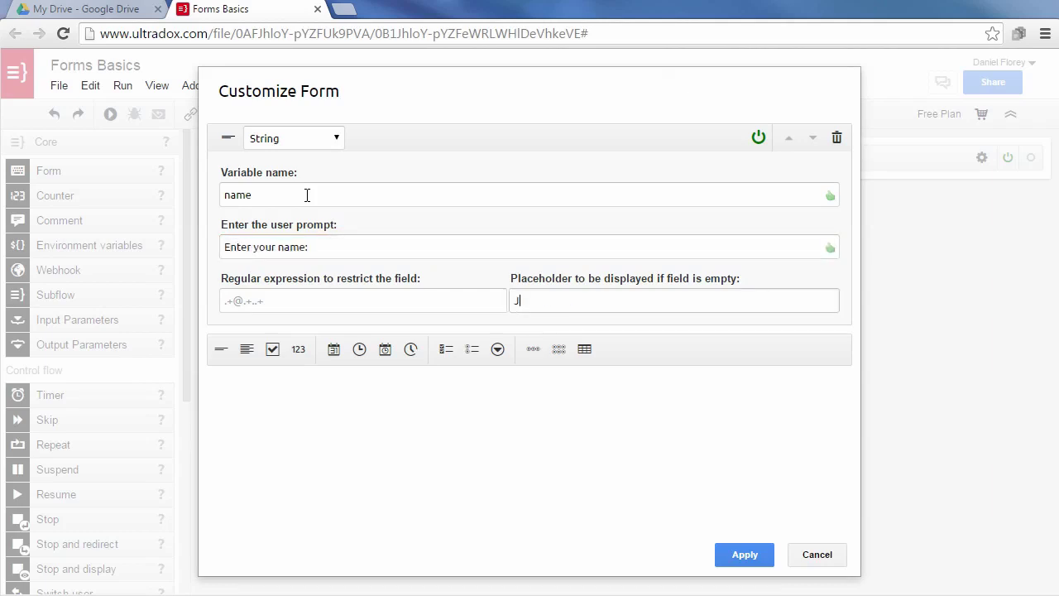
{"action": "type", "text": "oe Plumber"}
Create the 'address' text question asking 'Where do you want to go?' with placeholder 'Hamburg,Germany'.
{"action": "left_click", "coordinate": [246, 348]}
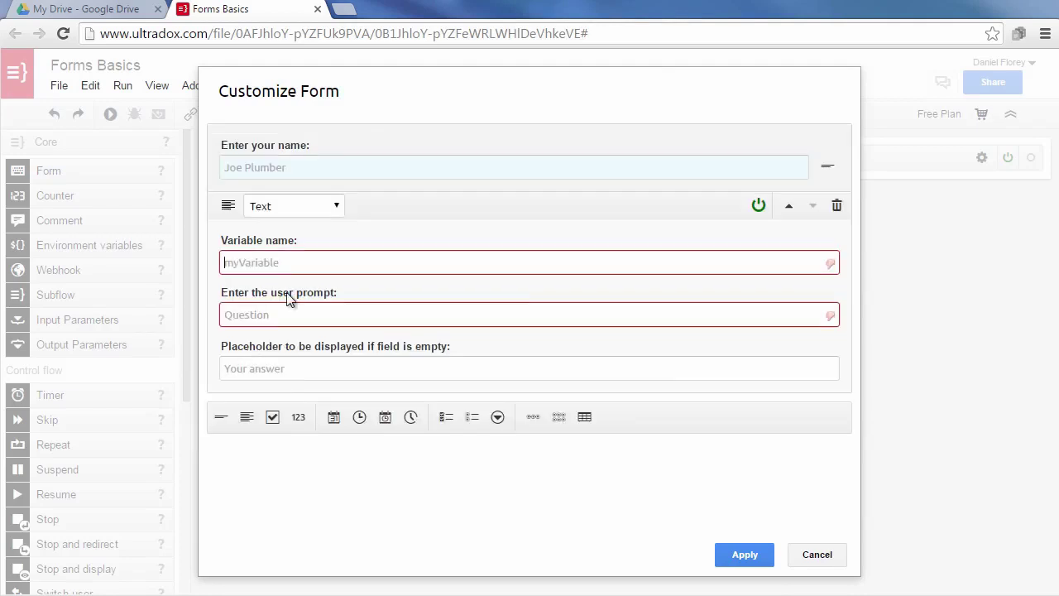
{"action": "left_click", "coordinate": [283, 263]}
{"action": "type", "text": "address"}
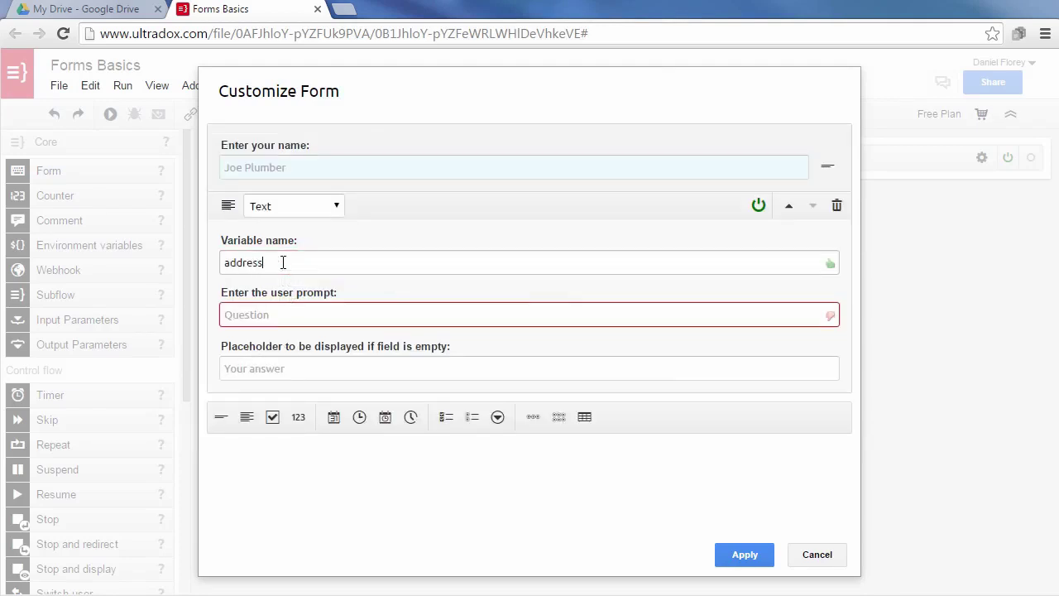
{"action": "key", "text": "Tab"}
{"action": "type", "text": "Where"}
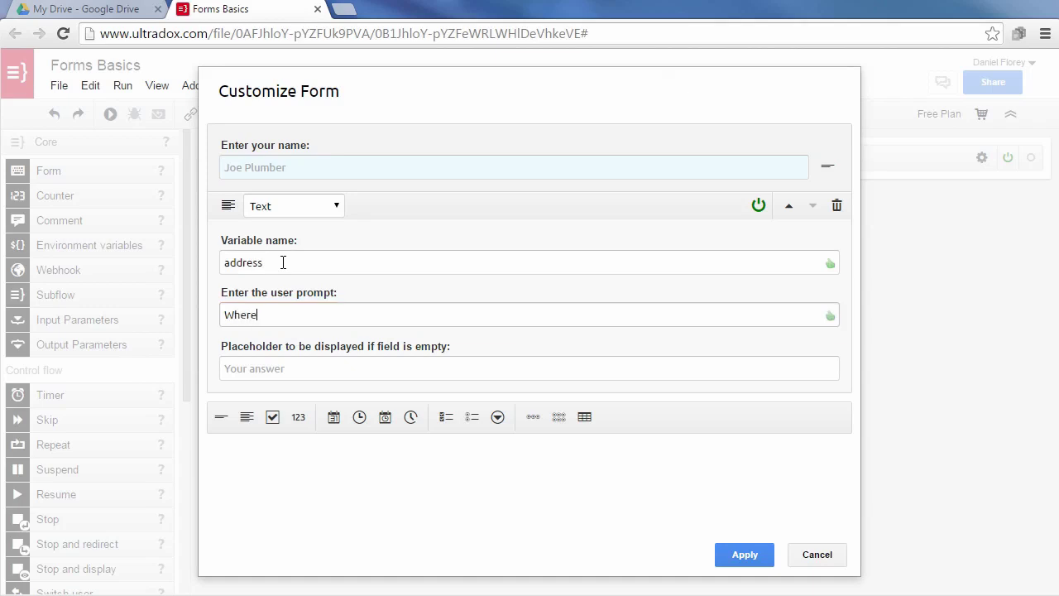
{"action": "type", "text": " do you want to go?"}
{"action": "left_click", "coordinate": [328, 370]}
{"action": "type", "text": "Hamburg"}
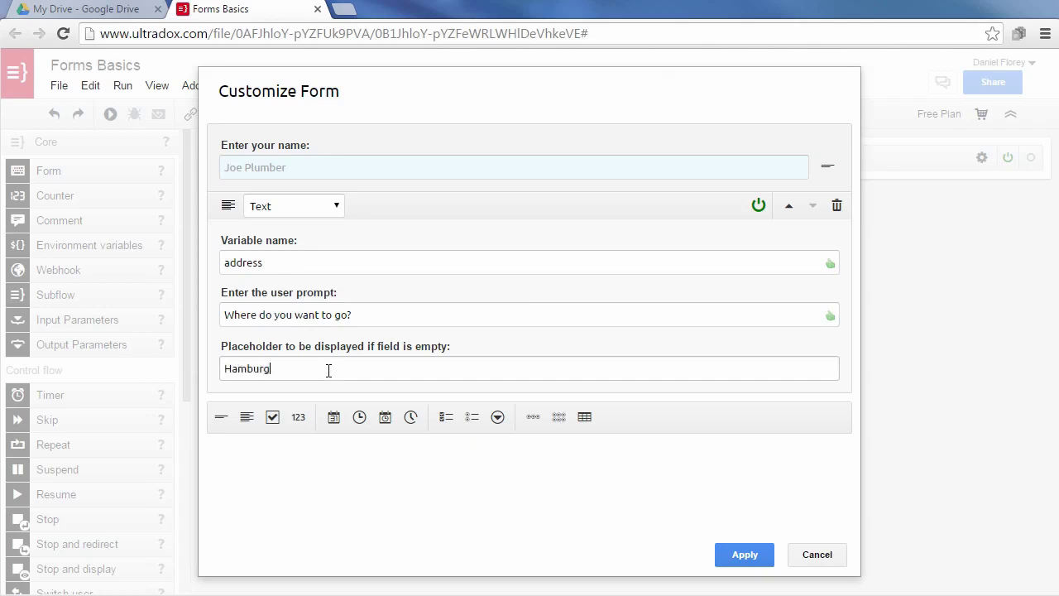
{"action": "type", "text": ",Germany"}
{"action": "left_click", "coordinate": [321, 450]}
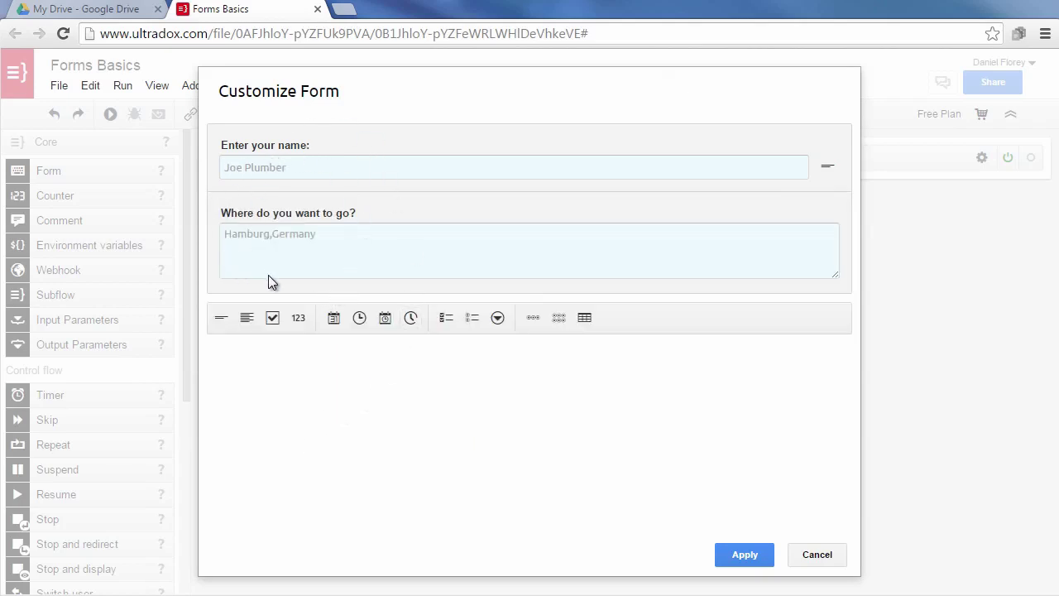
Add a 'guests' number question 'Number of guests:' with minimum 1, maximum 8 and step 1.
{"action": "left_click", "coordinate": [299, 318]}
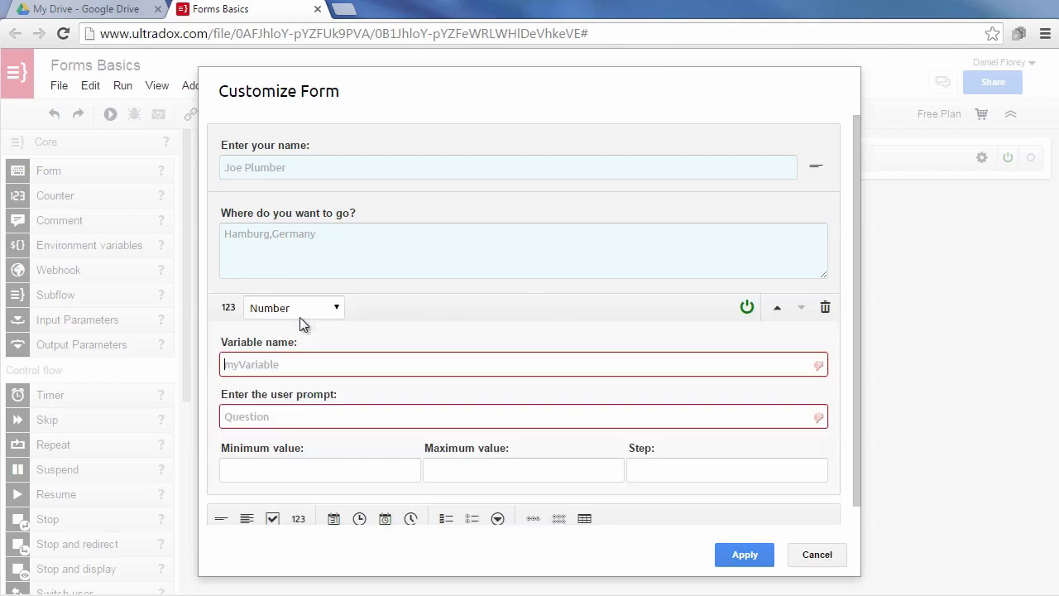
{"action": "left_click", "coordinate": [303, 364]}
{"action": "type", "text": "guests"}
{"action": "key", "text": "Tab"}
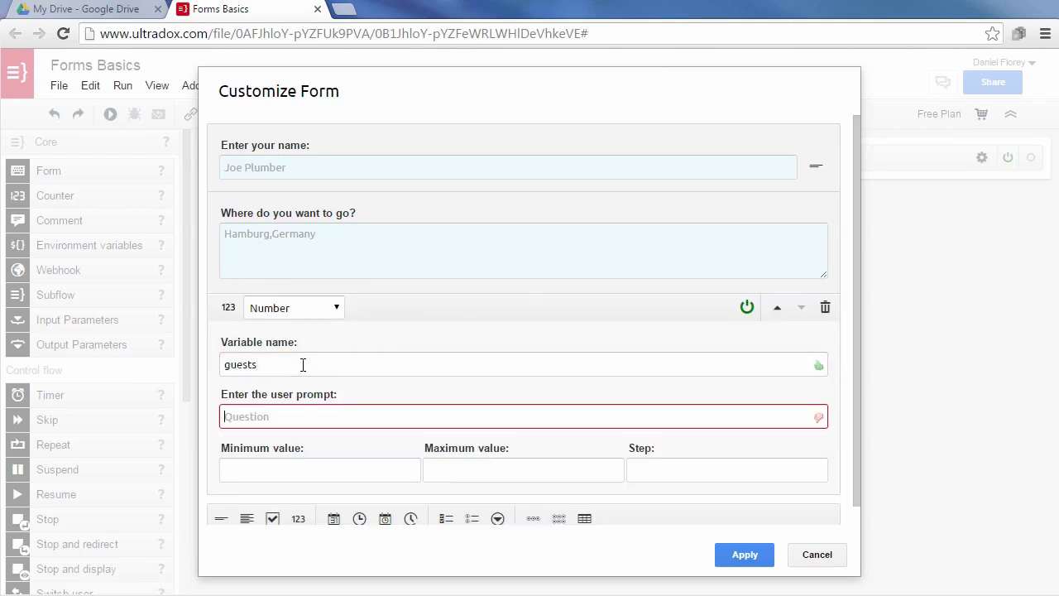
{"action": "type", "text": "Number"}
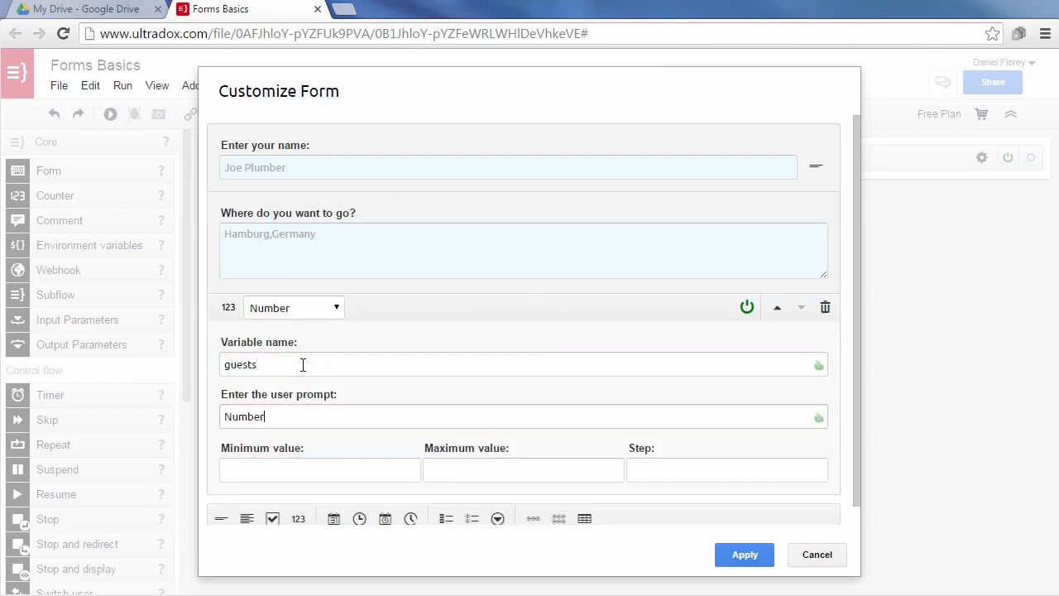
{"action": "type", "text": " of guests:"}
{"action": "key", "text": "Tab"}
{"action": "type", "text": "1"}
{"action": "key", "text": "Tab"}
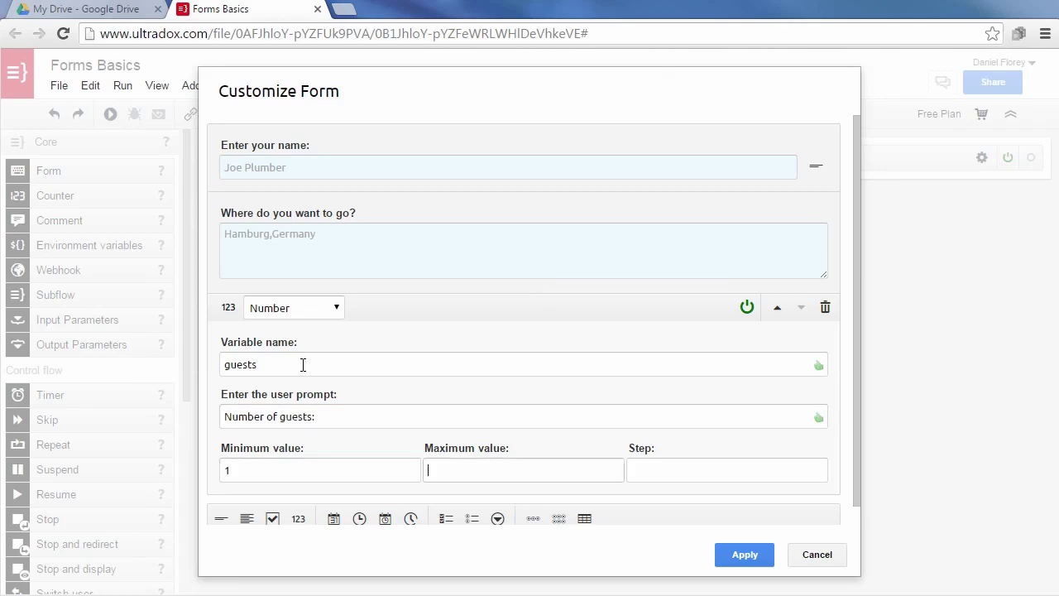
{"action": "type", "text": "8"}
{"action": "key", "text": "Tab"}
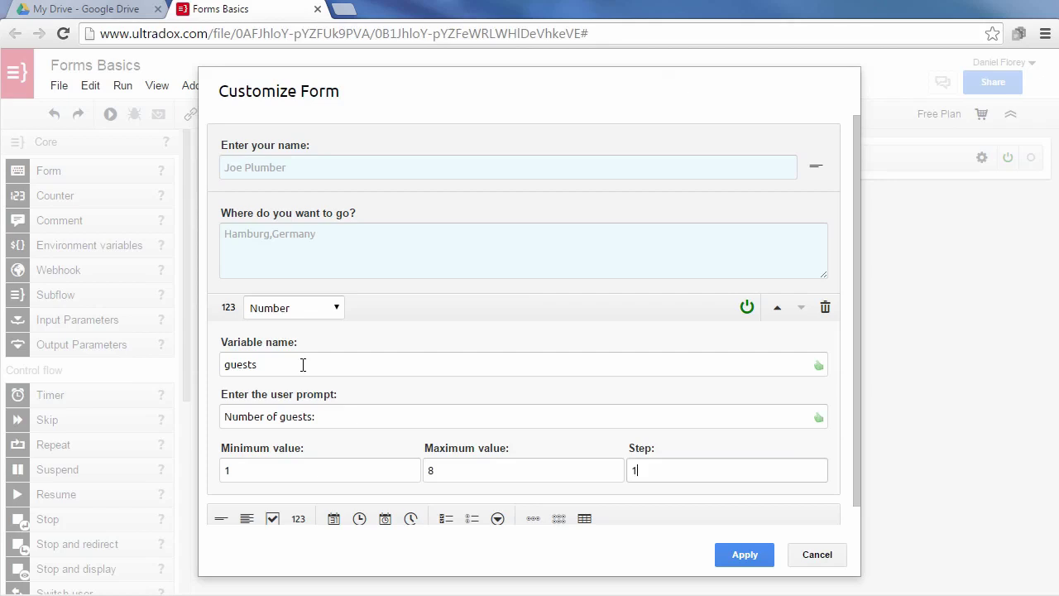
{"action": "type", "text": "1"}
Add a 'pets' yes/no question asking 'Do you travel with pets?'.
{"action": "scroll", "coordinate": [276, 523], "scroll_direction": "down", "scroll_amount": 1}
{"action": "left_click", "coordinate": [273, 515]}
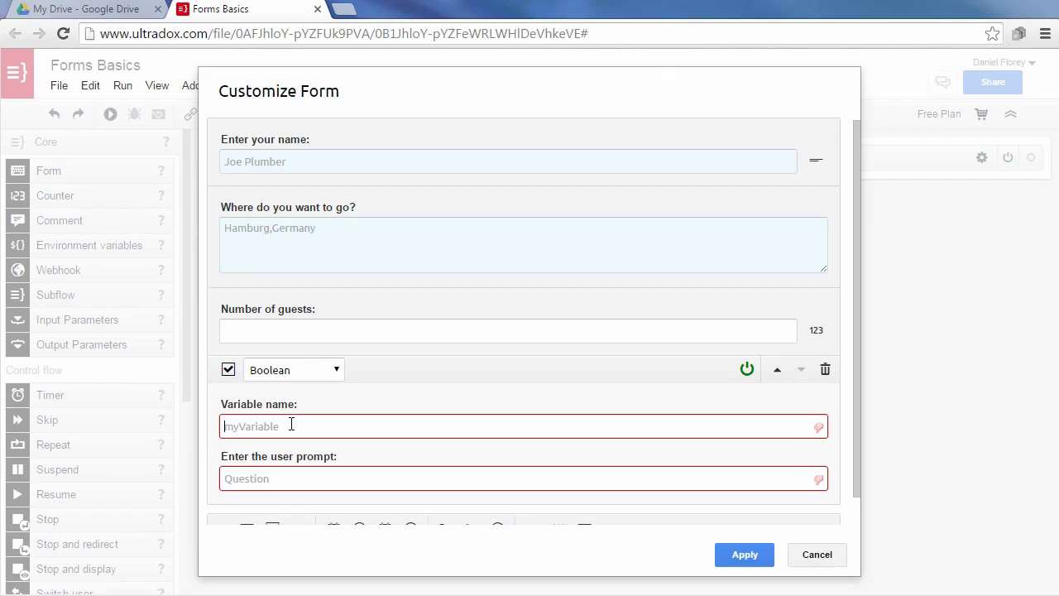
{"action": "left_click", "coordinate": [291, 424]}
{"action": "type", "text": "pets"}
{"action": "key", "text": "Tab"}
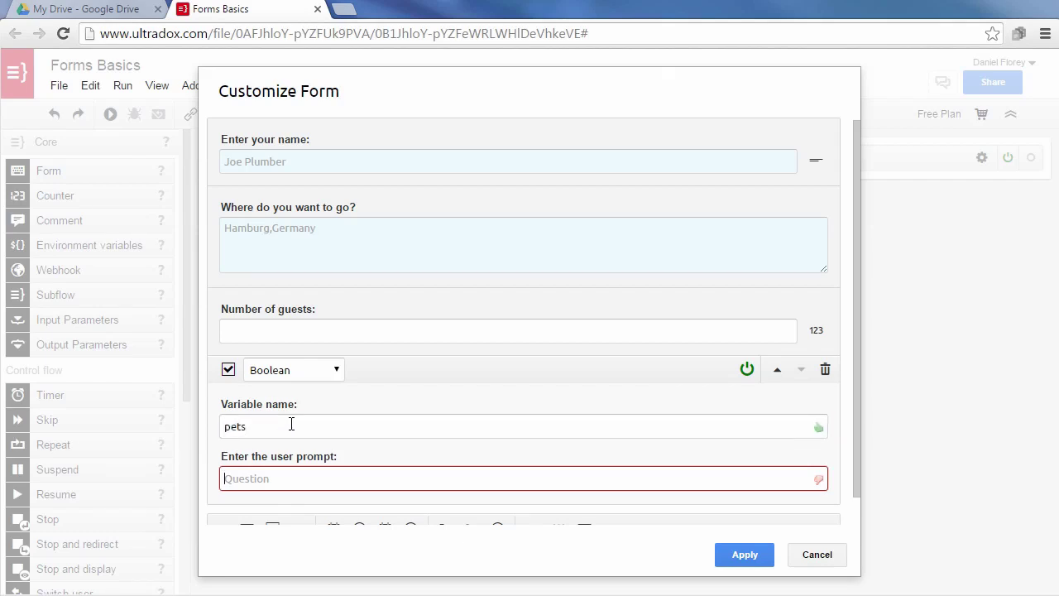
{"action": "type", "text": "Do you travel w"}
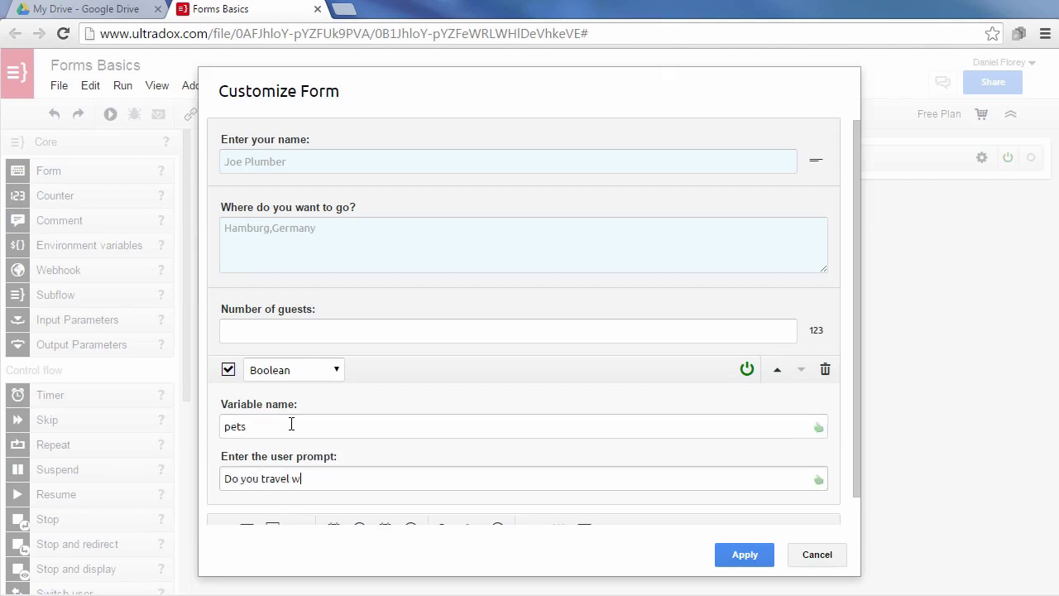
{"action": "type", "text": "ith pets?"}
{"action": "scroll", "coordinate": [508, 453], "scroll_direction": "down", "scroll_amount": 1}
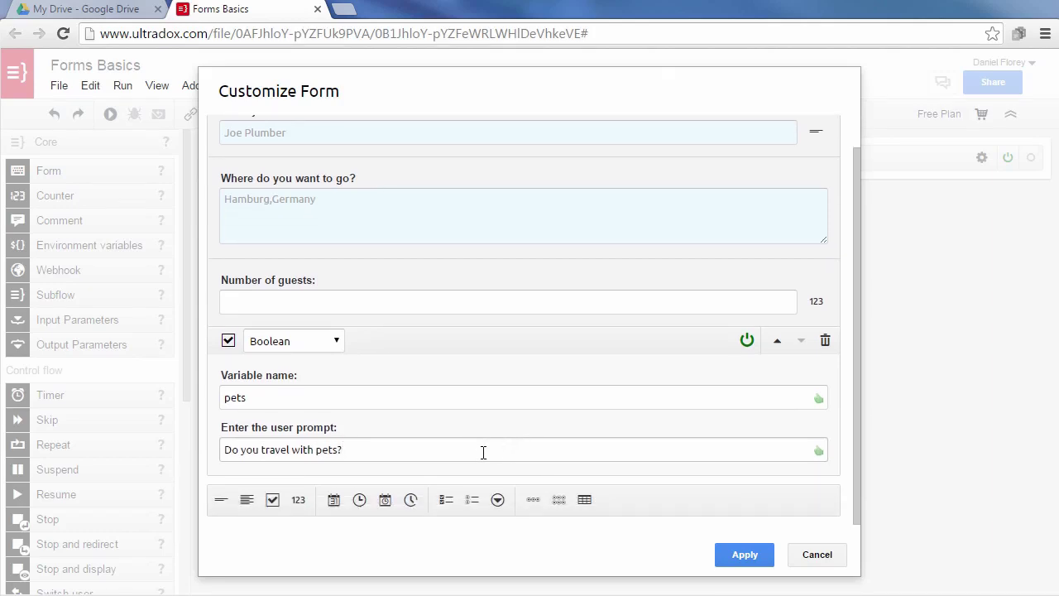
{"action": "left_click", "coordinate": [337, 522]}
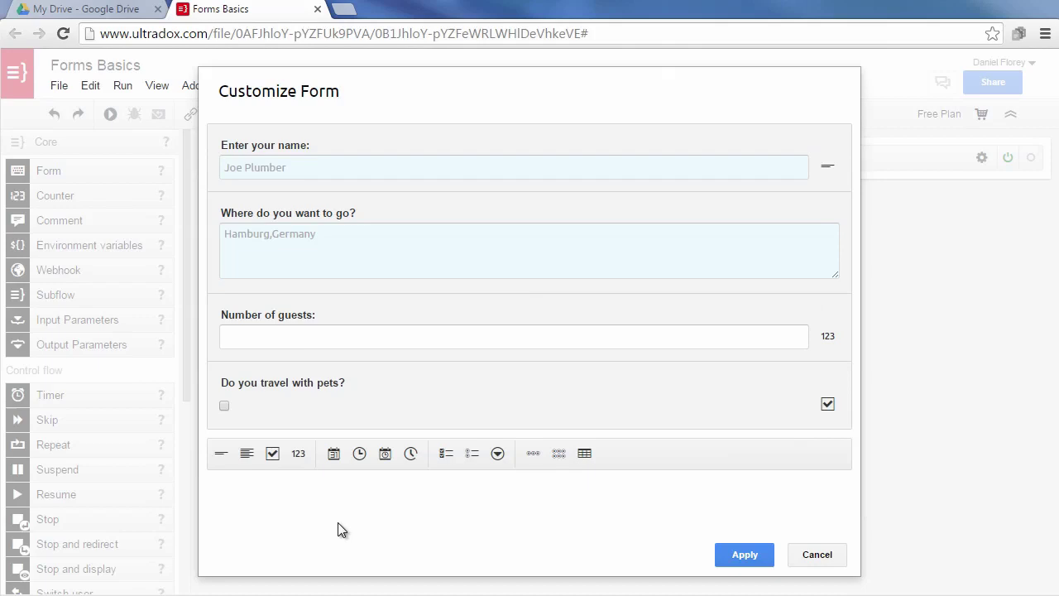
Add an 'arrival' date question with the prompt 'Date of arrival'.
{"action": "left_click", "coordinate": [332, 459]}
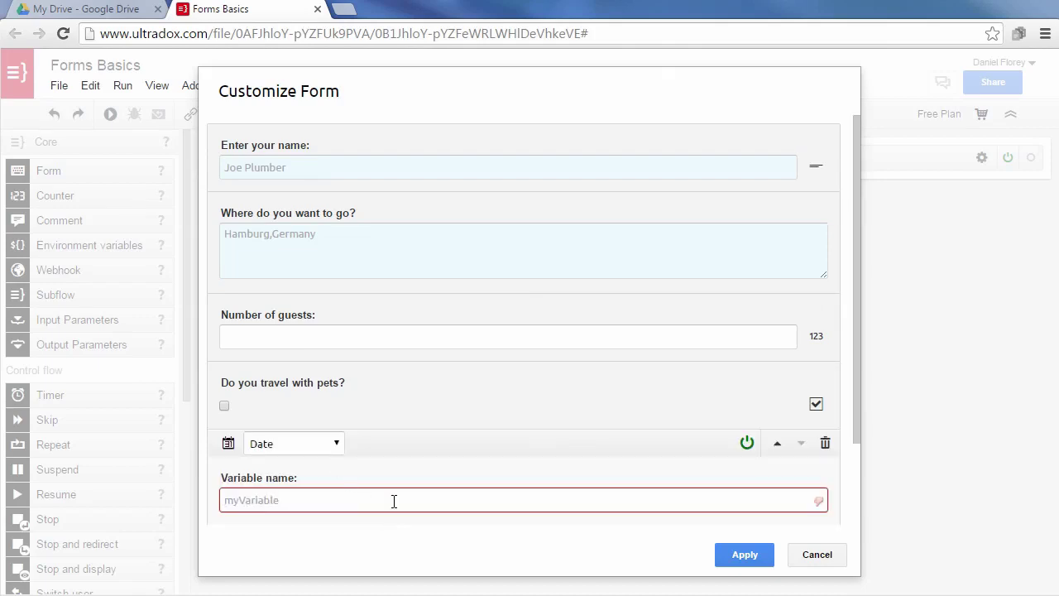
{"action": "type", "text": "arrival"}
{"action": "key", "text": "Tab"}
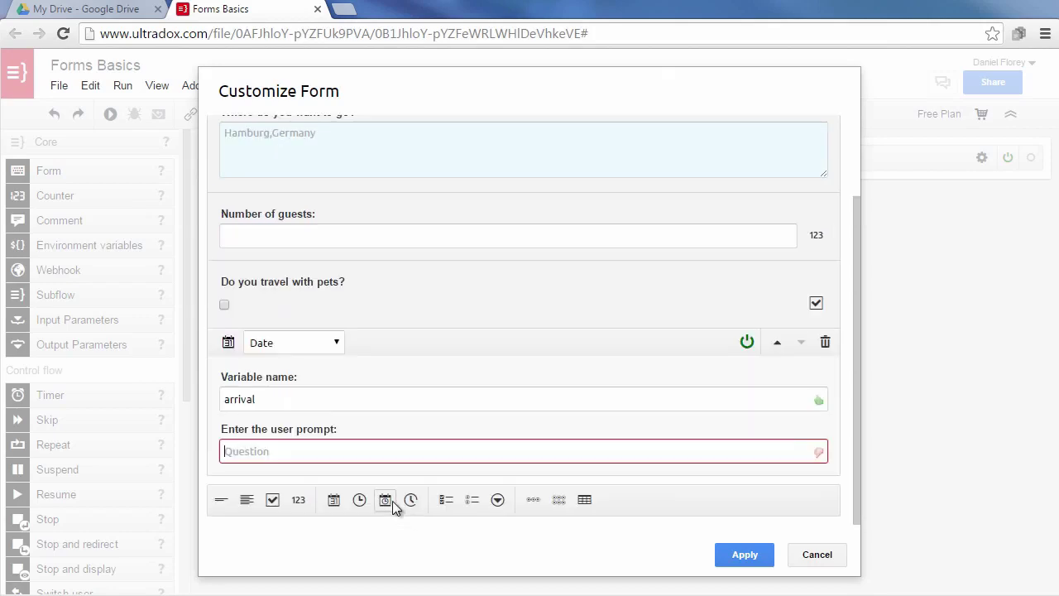
{"action": "type", "text": "Date of arrival:"}
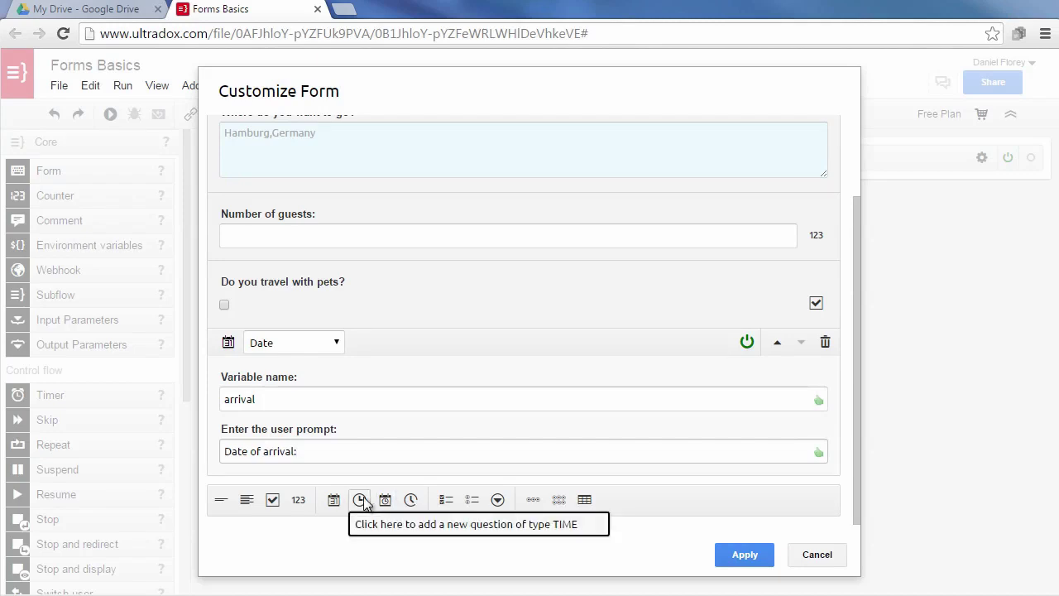
Add a 'checkin' time question asking 'When do you want to check in?'.
{"action": "left_click", "coordinate": [363, 499]}
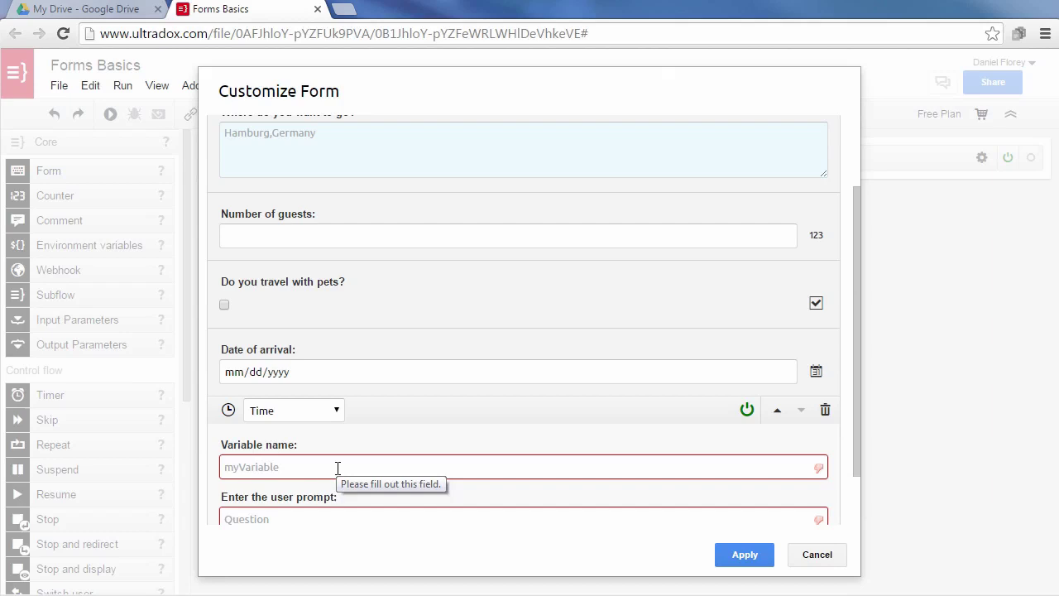
{"action": "left_click", "coordinate": [337, 468]}
{"action": "type", "text": "checkin"}
{"action": "key", "text": "Tab"}
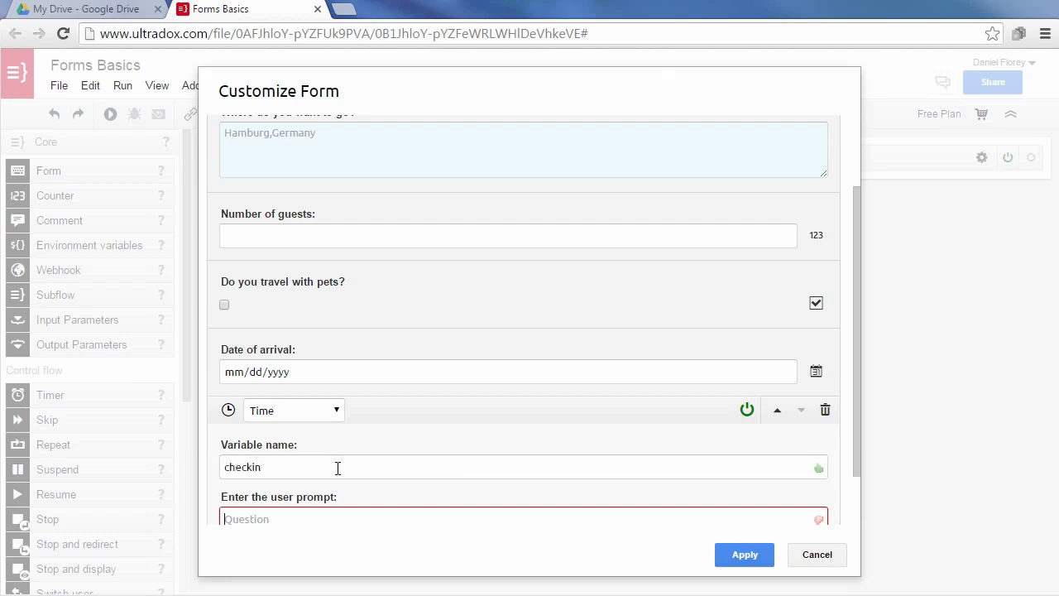
{"action": "type", "text": "When do you"}
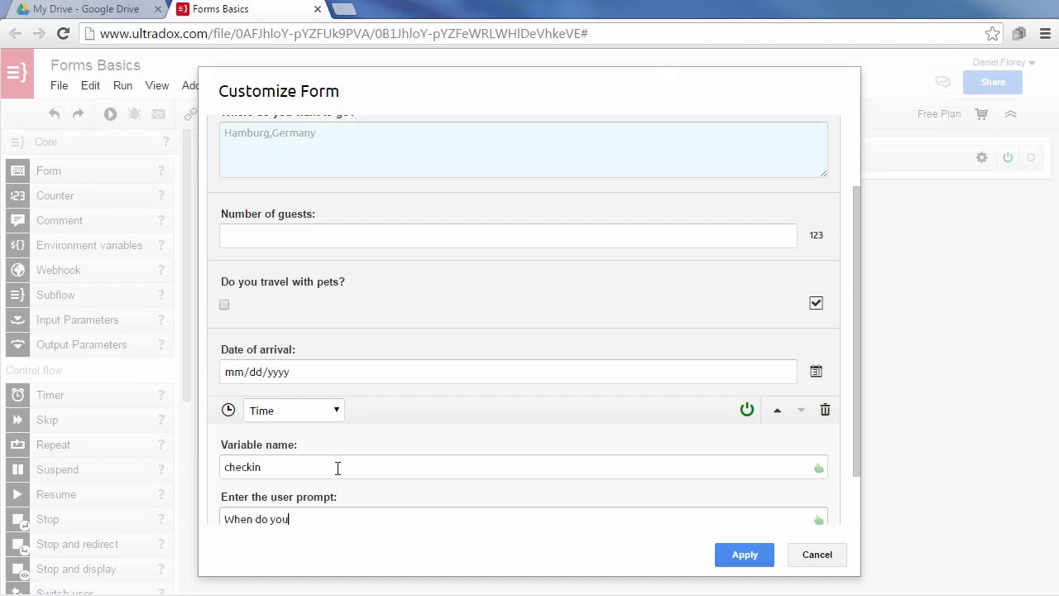
{"action": "type", "text": " want to check in?"}
{"action": "scroll", "coordinate": [355, 418], "scroll_direction": "down", "scroll_amount": 2}
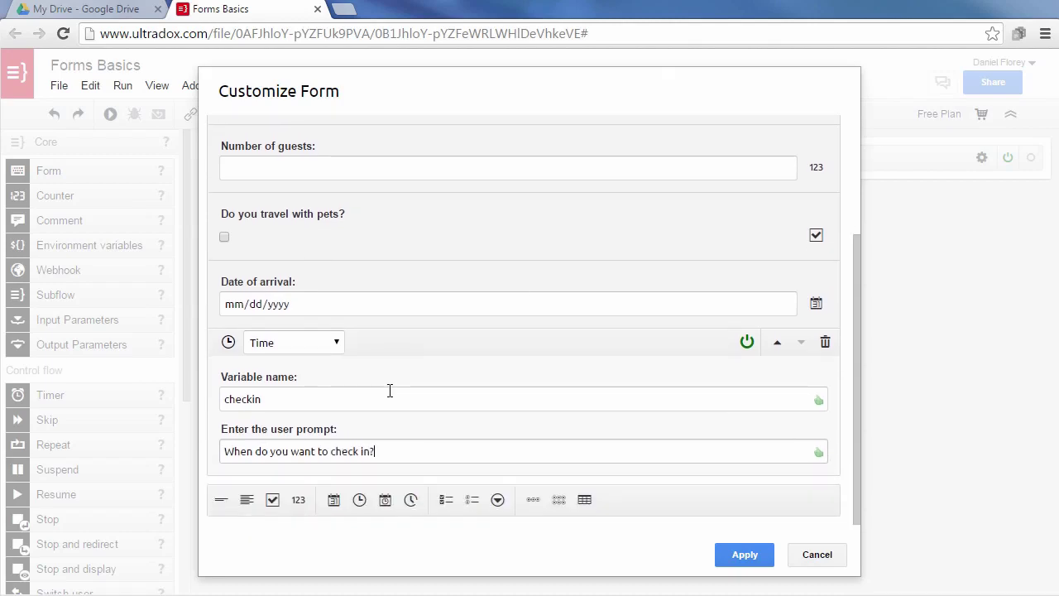
{"action": "left_click", "coordinate": [387, 476]}
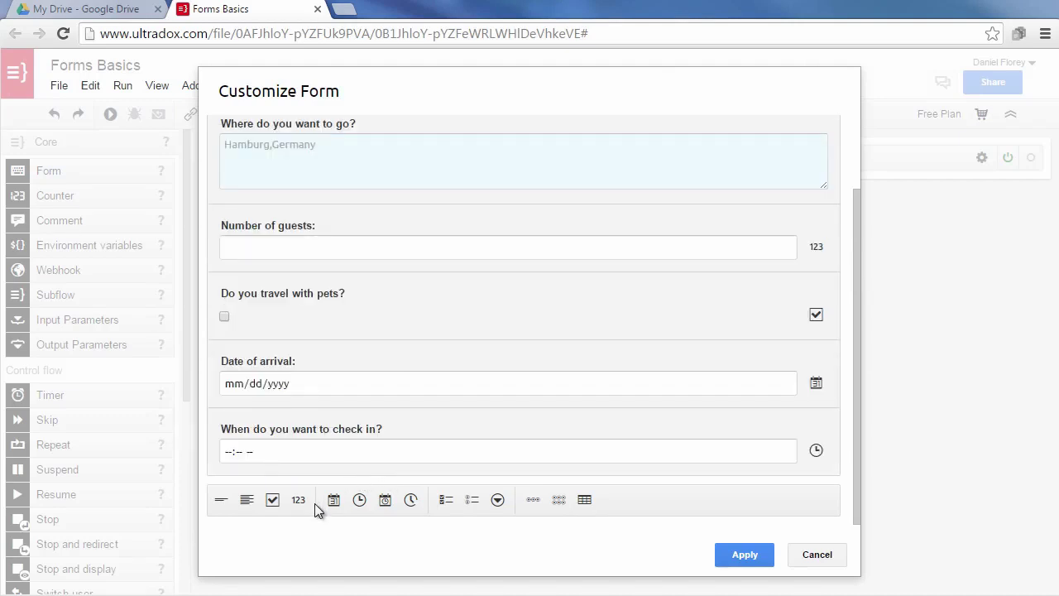
Add an 'amenities' checkbox question with Wireless Internet, Elevator, Events choices (wlan, elevator, events) plus Other.
{"action": "left_click", "coordinate": [446, 500]}
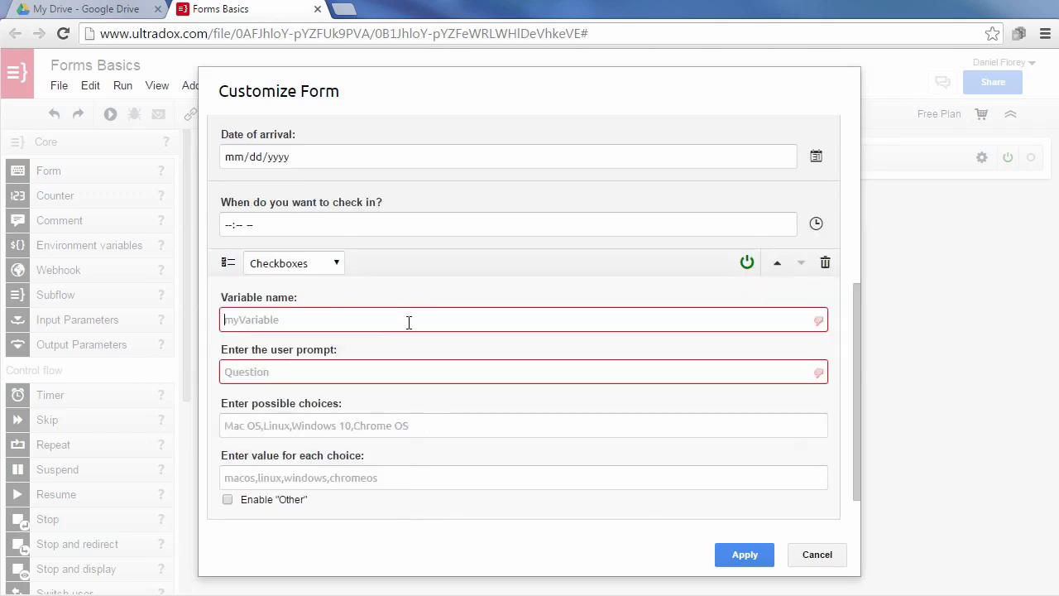
{"action": "type", "text": "amenities"}
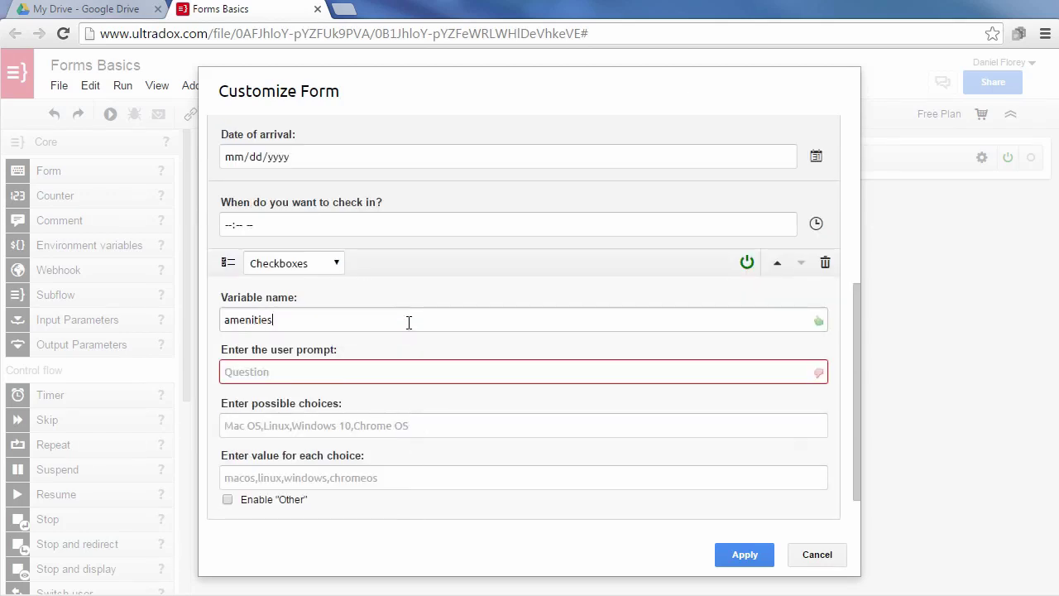
{"action": "key", "text": "Tab"}
{"action": "type", "text": "Sel"}
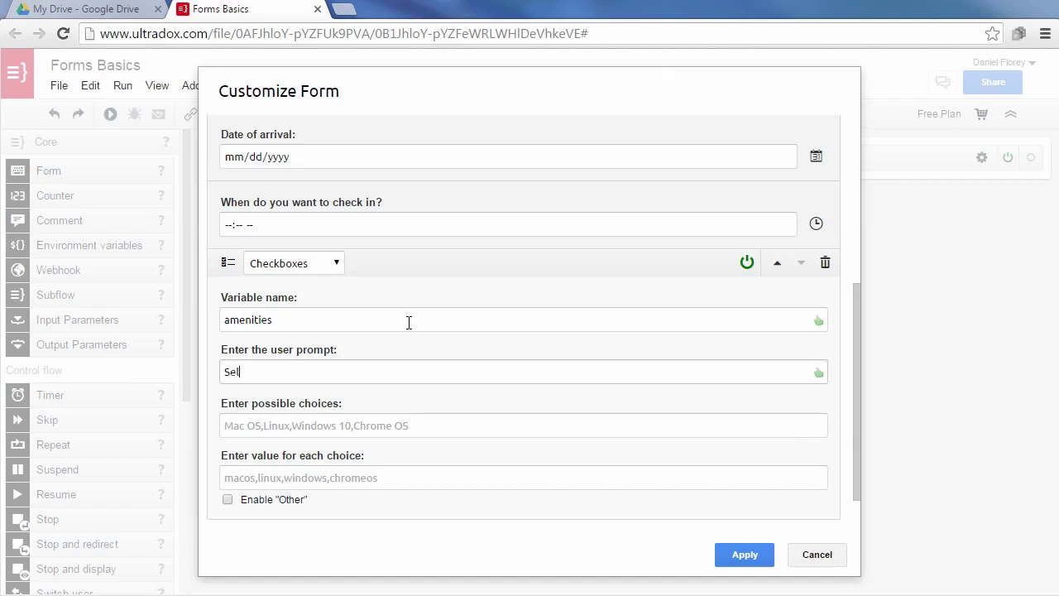
{"action": "type", "text": "ect the amenities:"}
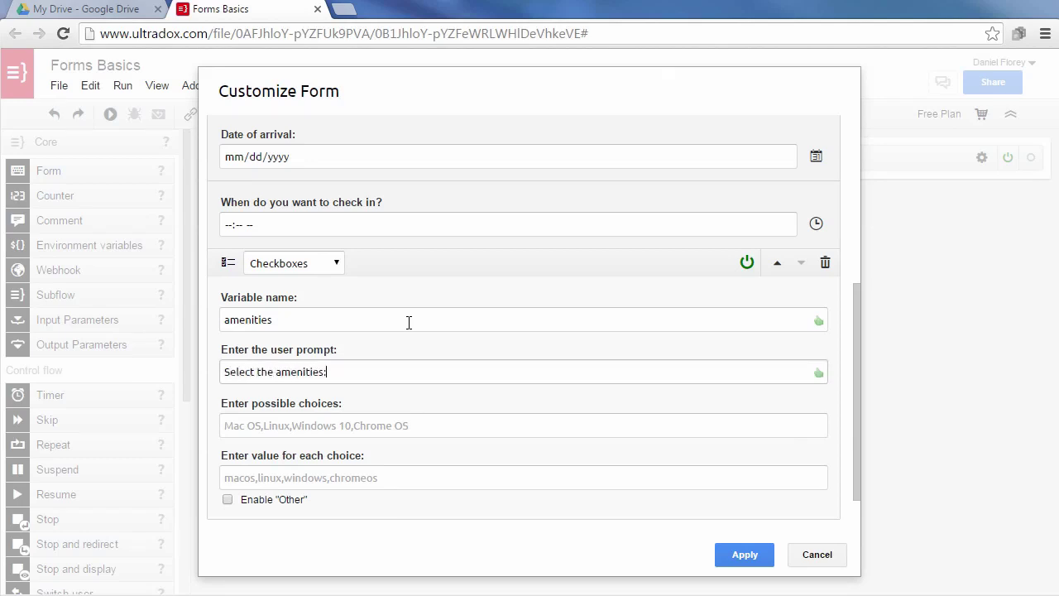
{"action": "key", "text": "Tab"}
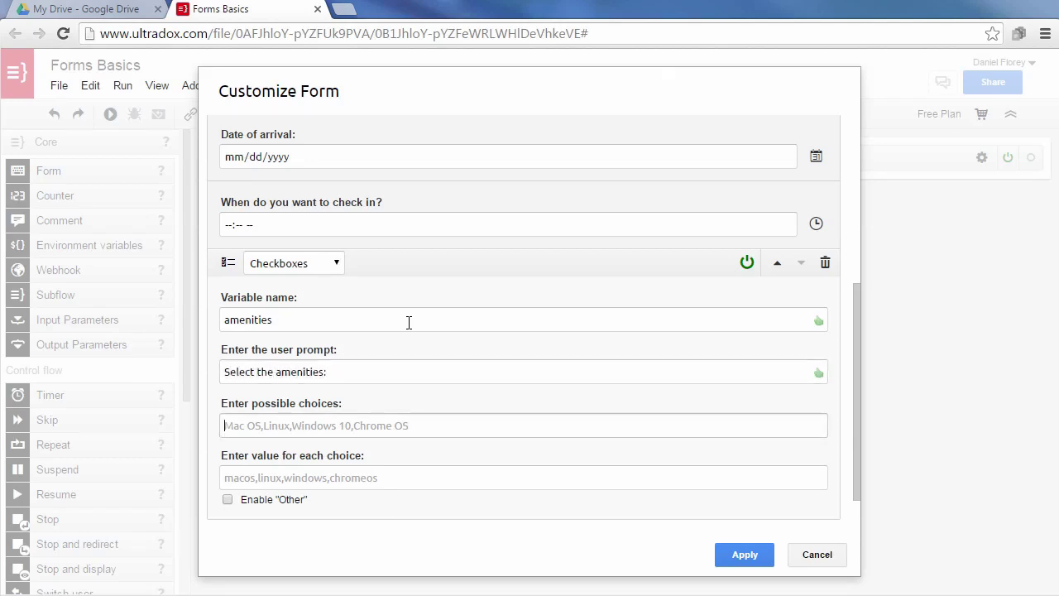
{"action": "type", "text": "Wireless Inter"}
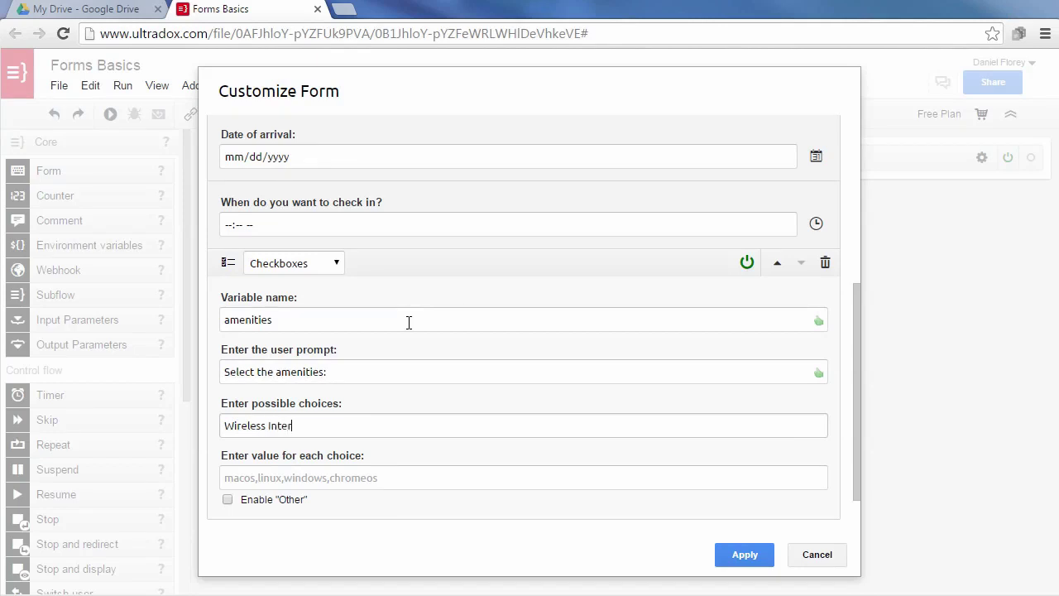
{"action": "type", "text": "net,Elevator in Building,Su"}
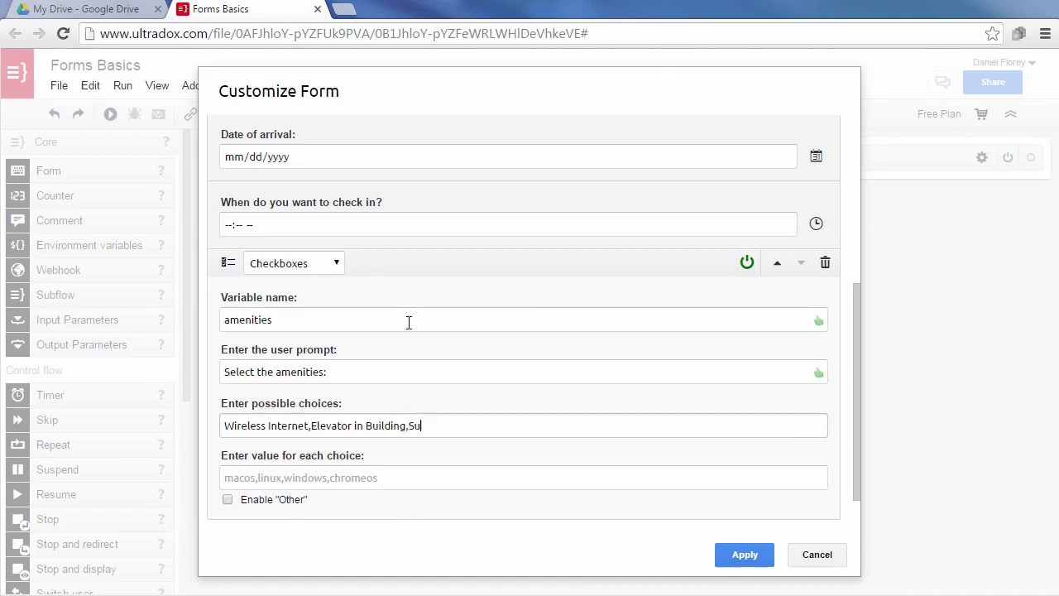
{"action": "type", "text": "itable for Events"}
{"action": "key", "text": "Tab"}
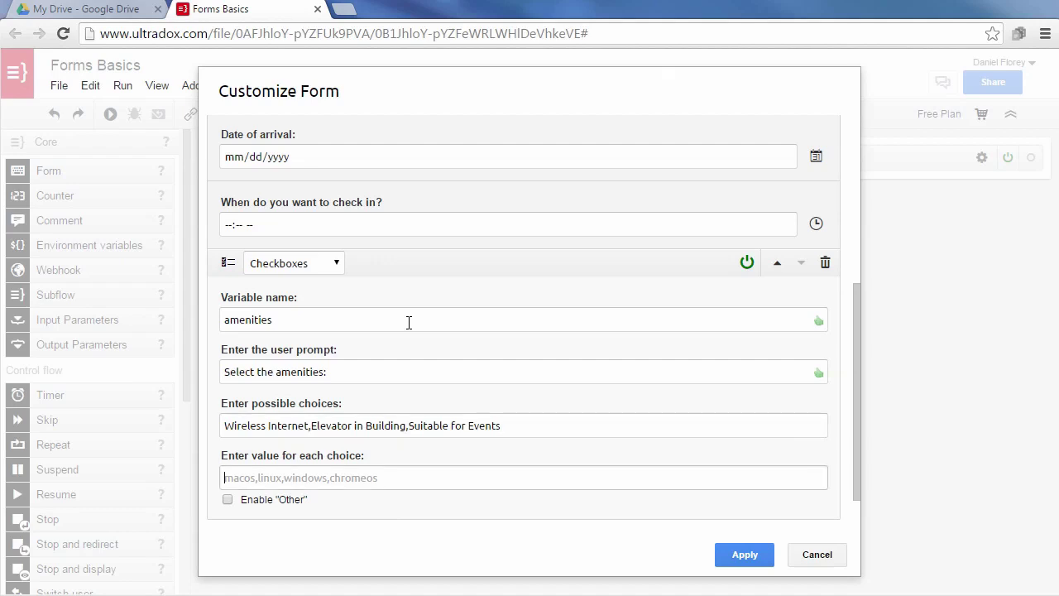
{"action": "type", "text": "wlan"}
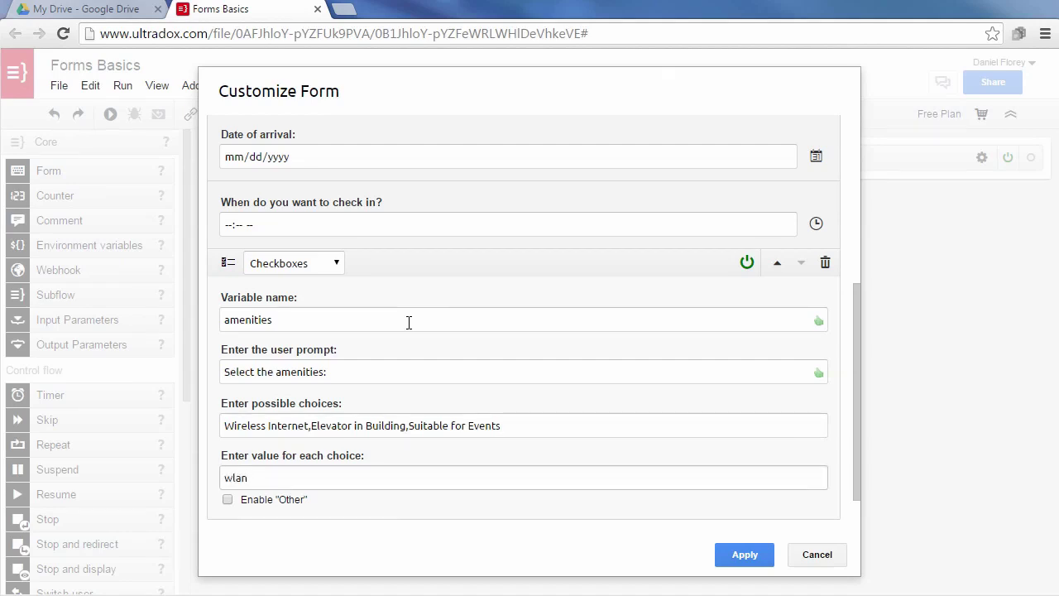
{"action": "type", "text": ",elevator,events"}
{"action": "left_click", "coordinate": [228, 500]}
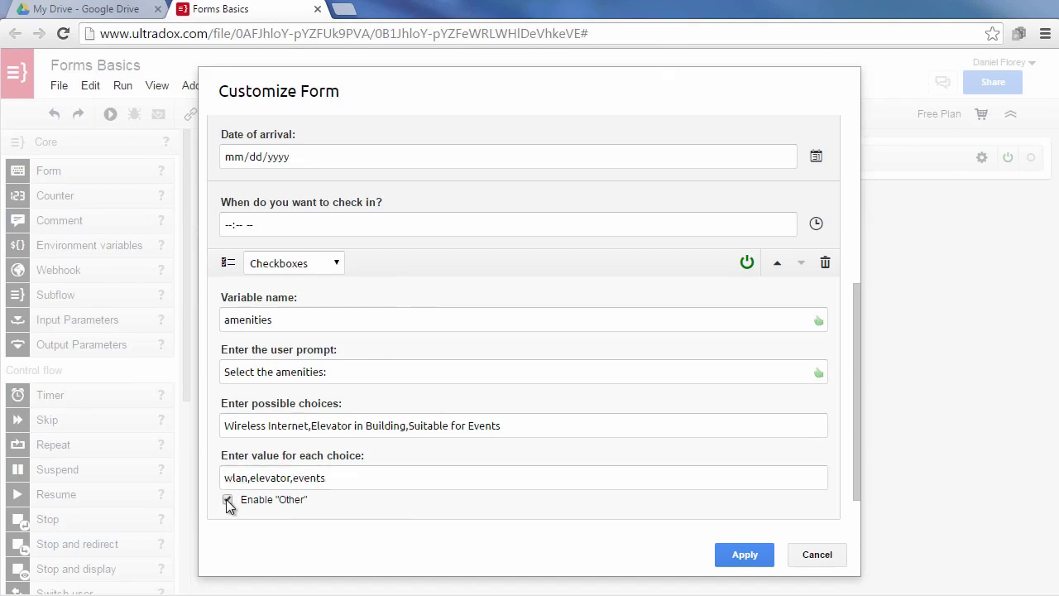
{"action": "left_click", "coordinate": [270, 526]}
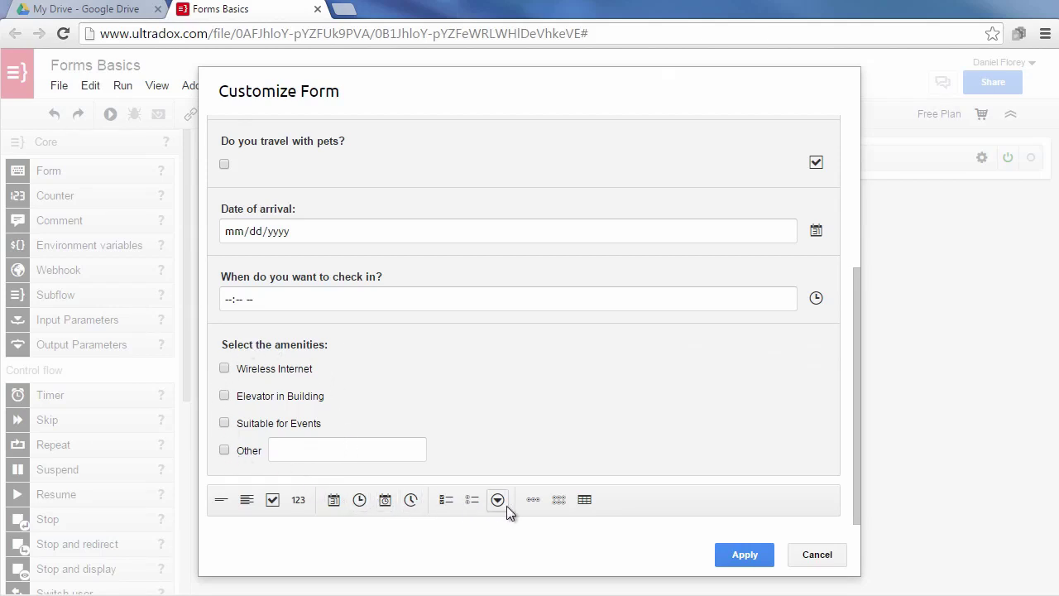
Add a 'priorities' grid with rows Budget, Location, Big Kitchen and columns Not important to Very important.
{"action": "left_click", "coordinate": [559, 501]}
{"action": "left_click", "coordinate": [370, 318]}
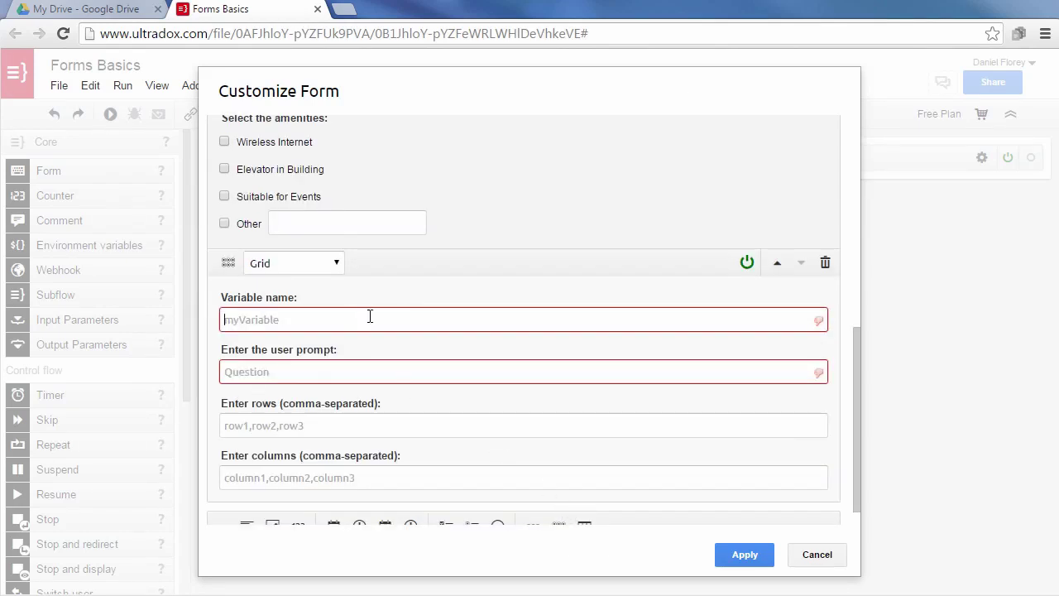
{"action": "type", "text": "prio"}
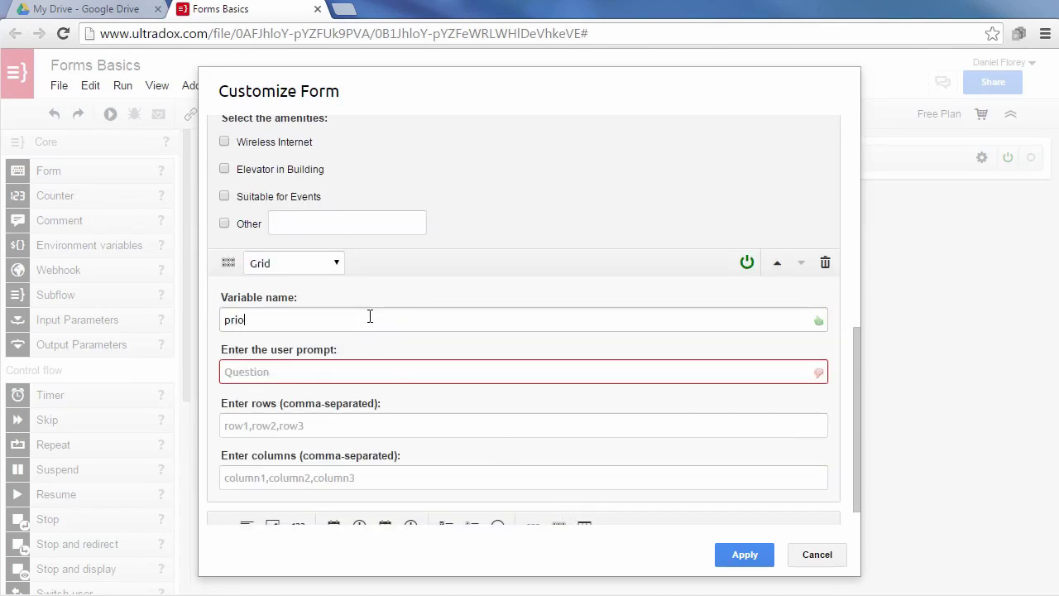
{"action": "type", "text": "rities"}
{"action": "key", "text": "Tab"}
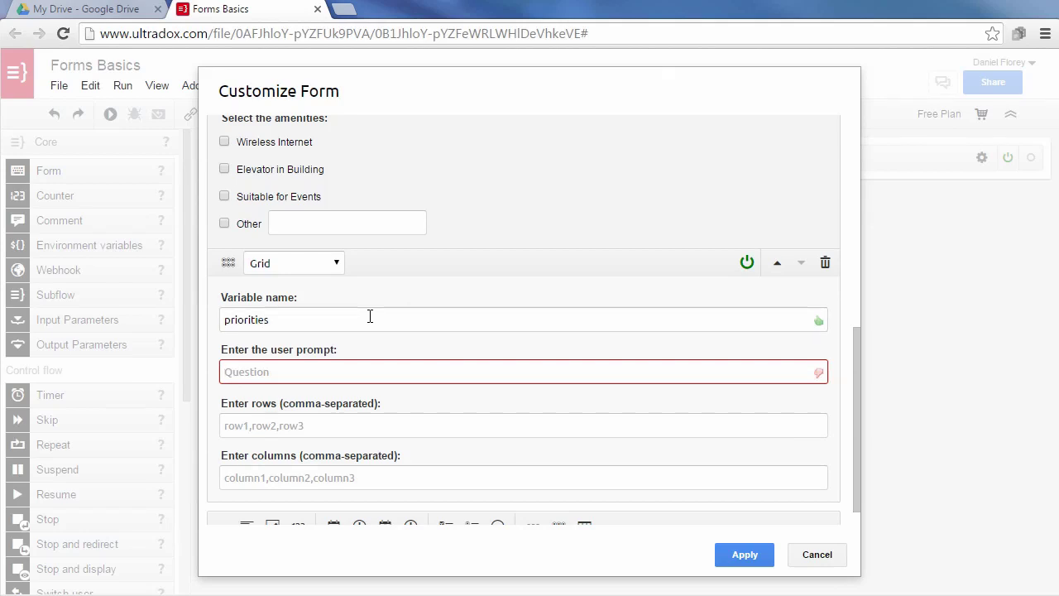
{"action": "type", "text": "What is i"}
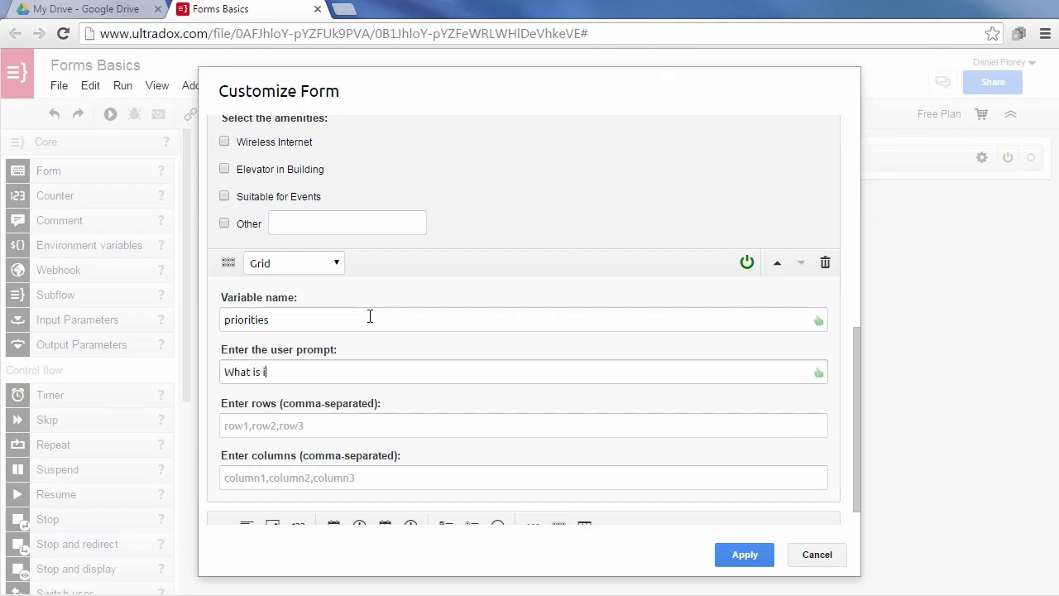
{"action": "type", "text": "mportant for you?"}
{"action": "left_click", "coordinate": [350, 426]}
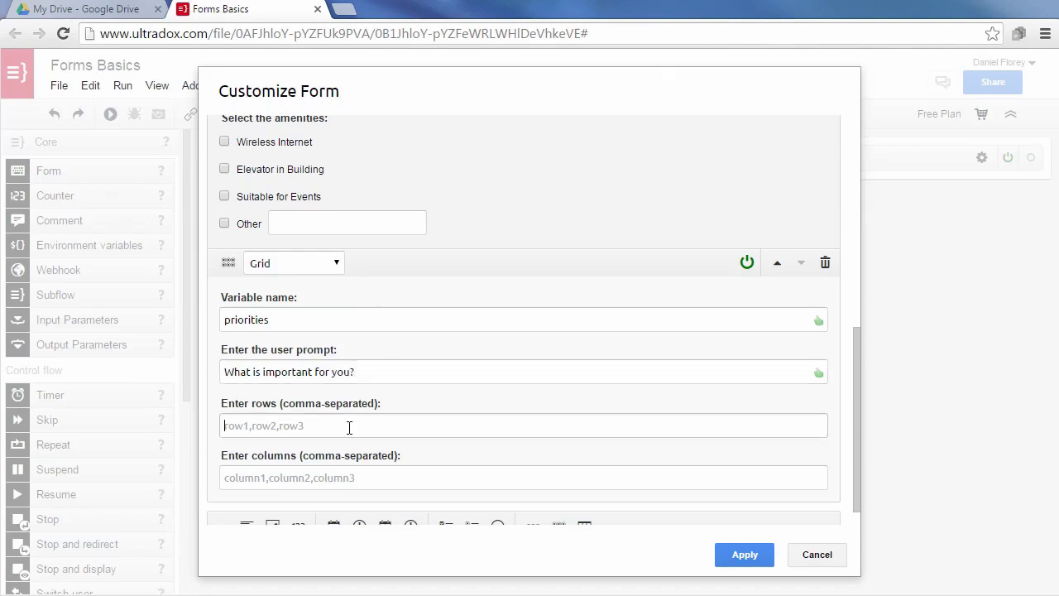
{"action": "type", "text": "Budget,Location,Big Kitchen"}
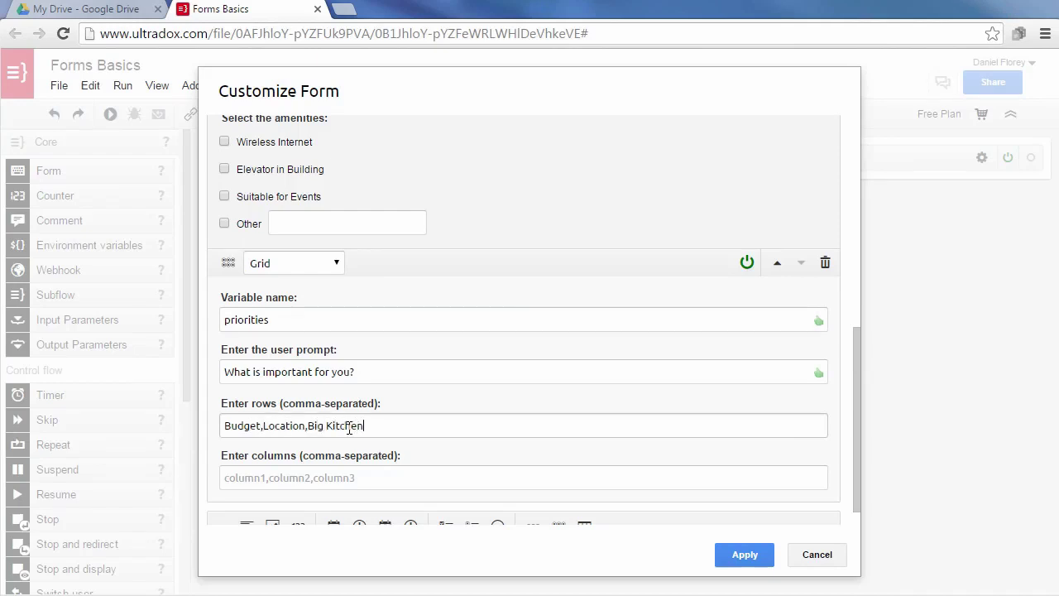
{"action": "key", "text": "Tab"}
{"action": "type", "text": "Not important"}
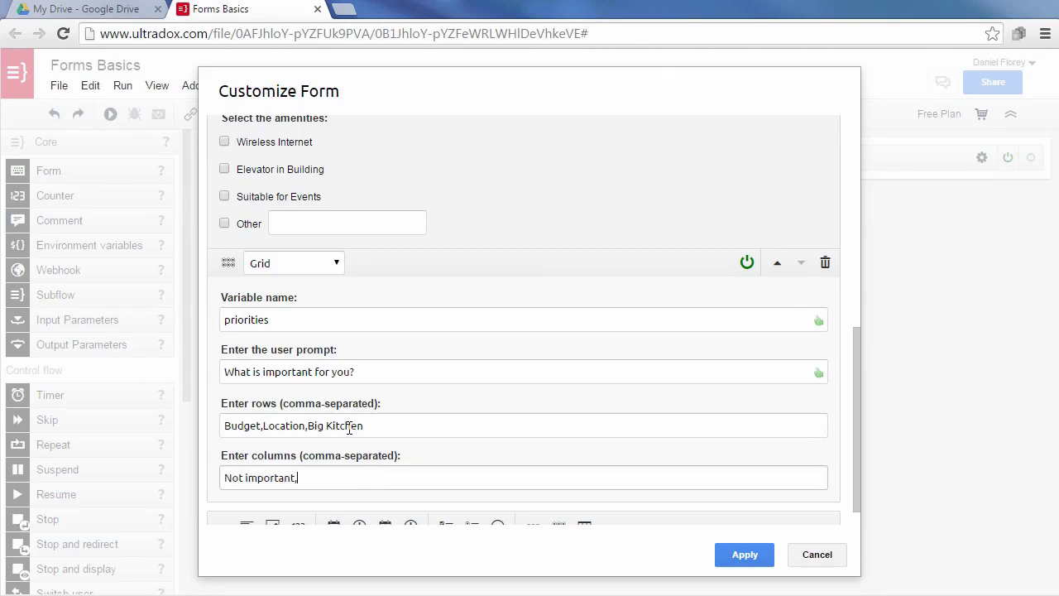
{"action": "type", "text": ",Important,Very impor"}
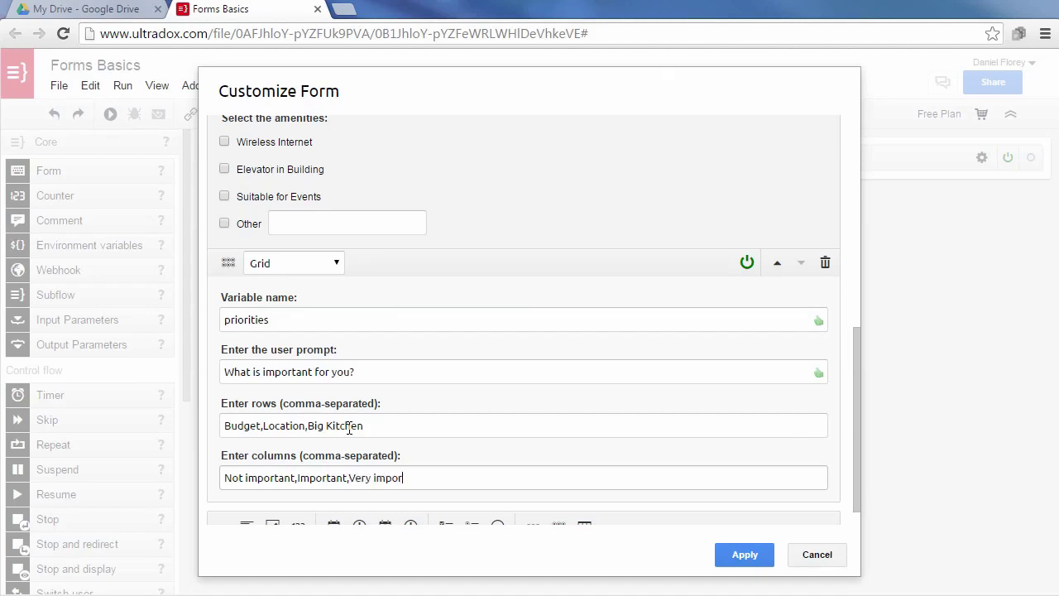
{"action": "type", "text": "tant"}
{"action": "left_click", "coordinate": [341, 504]}
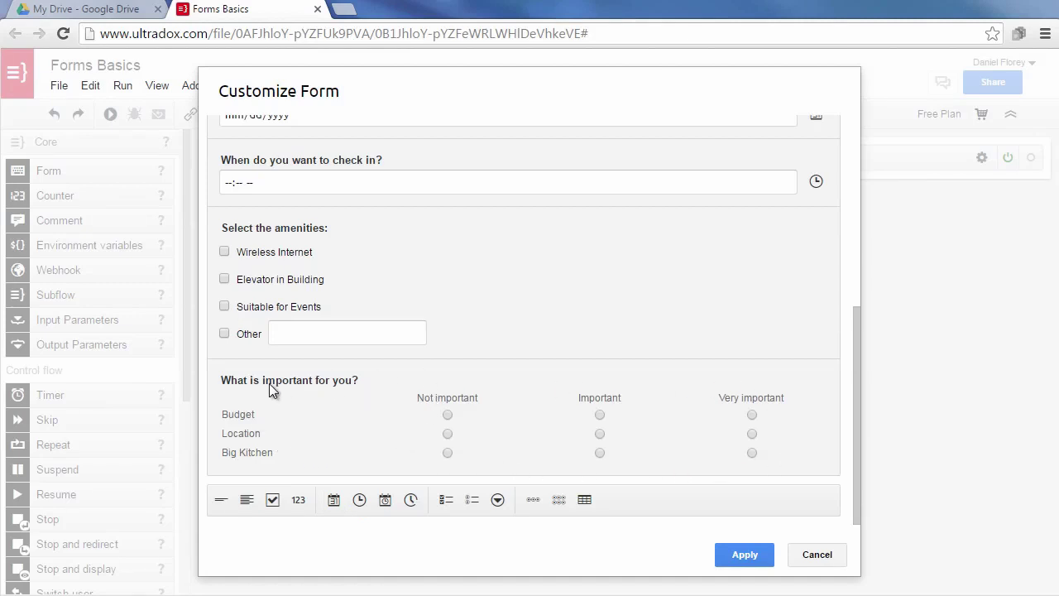
Apply the customized form and review the 23 detected output variables in the Load form step.
{"action": "left_click", "coordinate": [744, 554]}
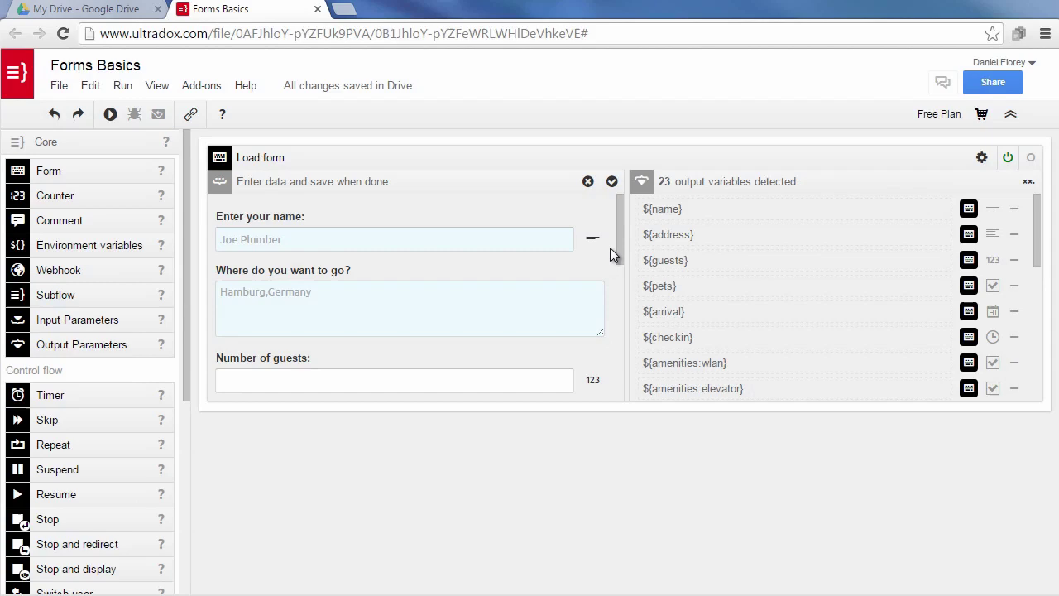
{"action": "left_click_drag", "start_coordinate": [621, 227], "coordinate": [610, 197]}
{"action": "scroll", "coordinate": [665, 311], "scroll_direction": "down", "scroll_amount": 2}
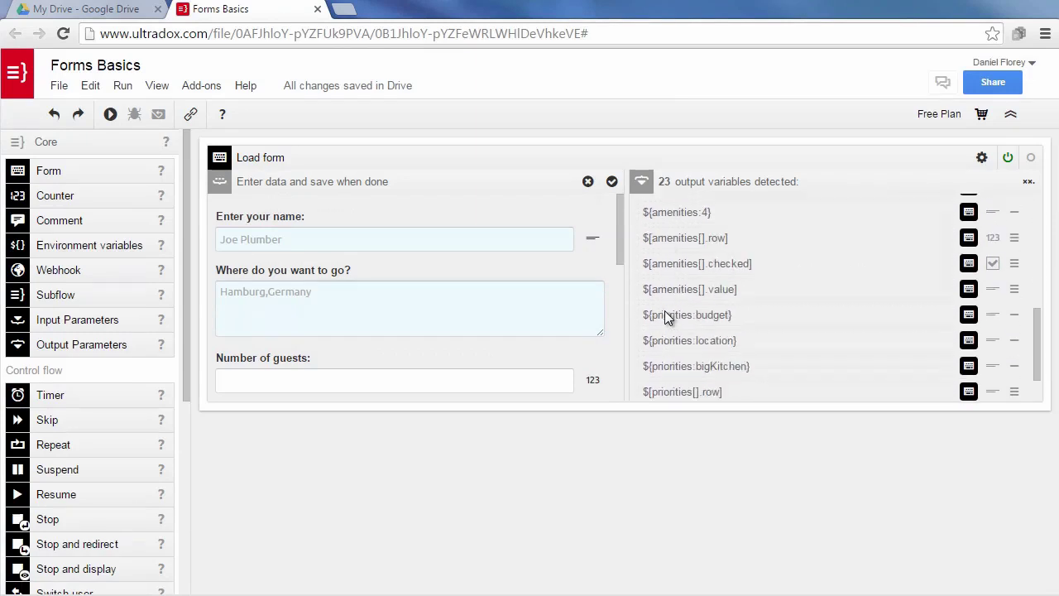
{"action": "scroll", "coordinate": [664, 312], "scroll_direction": "down", "scroll_amount": 1}
{"action": "scroll", "coordinate": [665, 312], "scroll_direction": "up", "scroll_amount": 5}
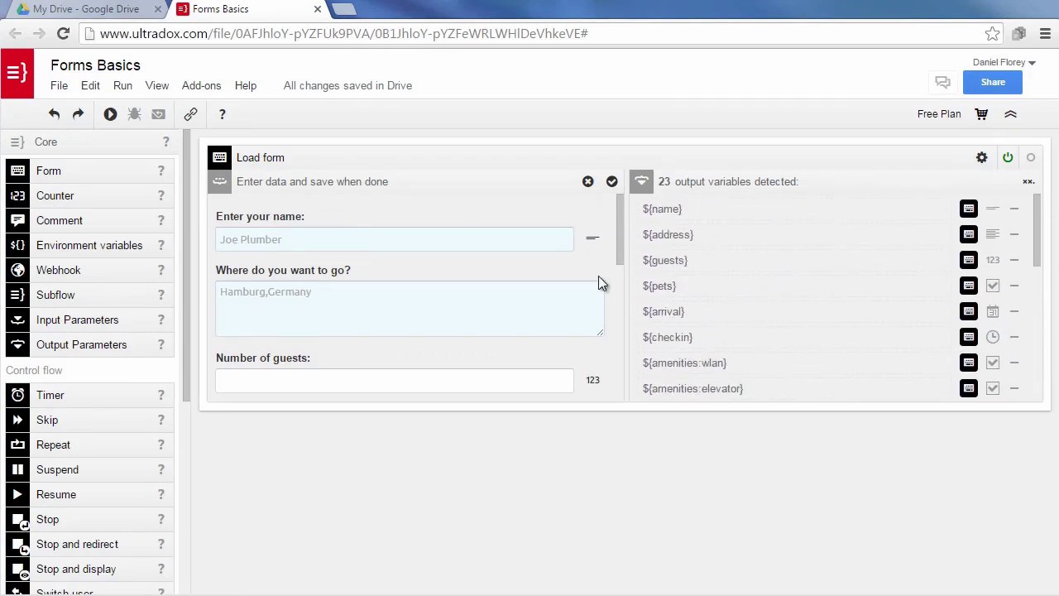
Enter the traveller's name, destination 'Rome Italy' and 4 guests in the test form.
{"action": "left_click", "coordinate": [309, 241]}
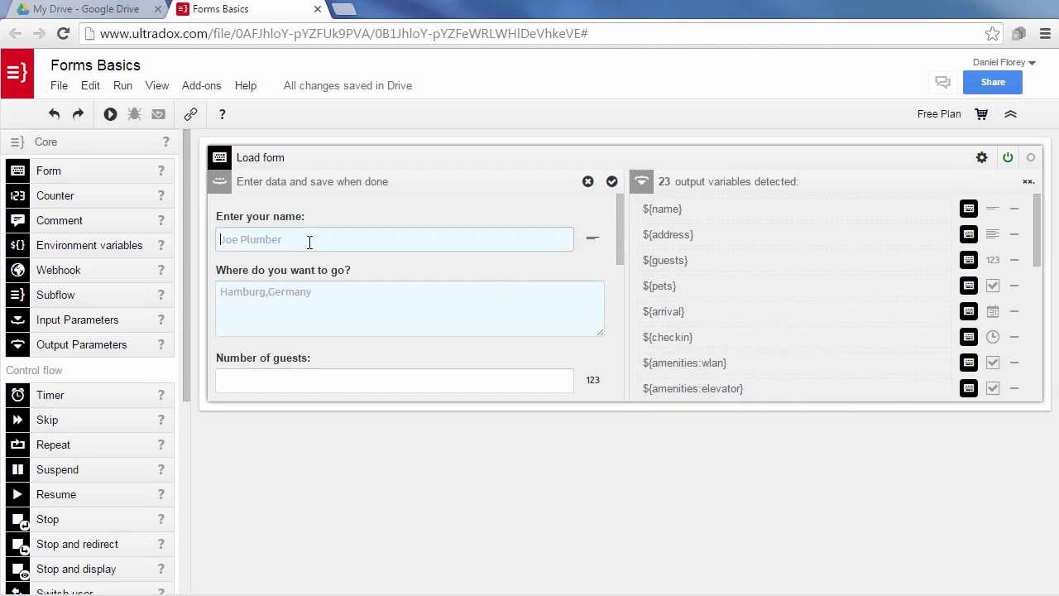
{"action": "key", "text": "Tab"}
{"action": "type", "text": "Rome "}
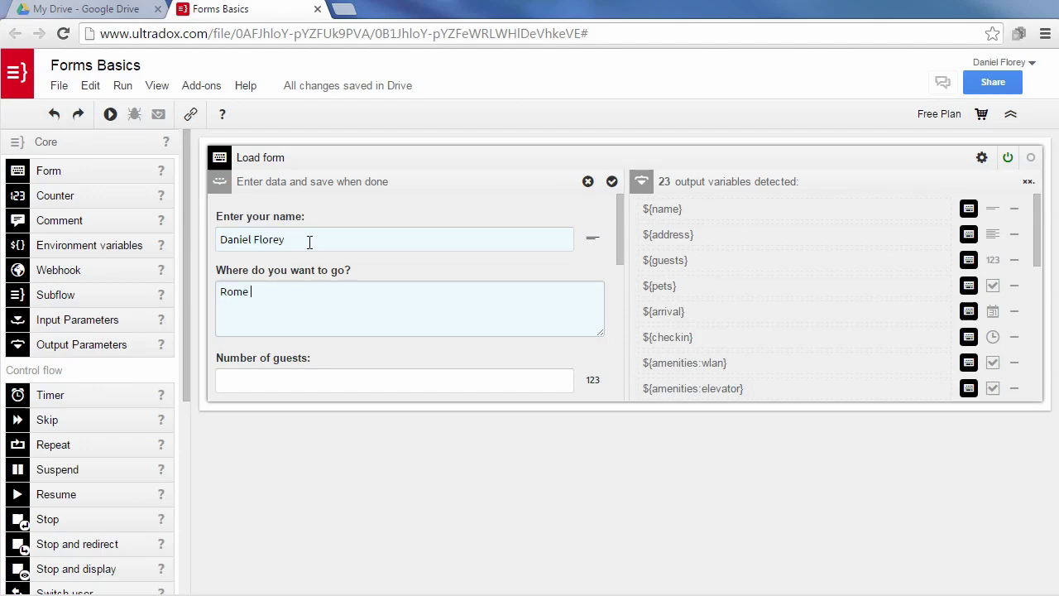
{"action": "type", "text": "Italy"}
{"action": "key", "text": "Tab"}
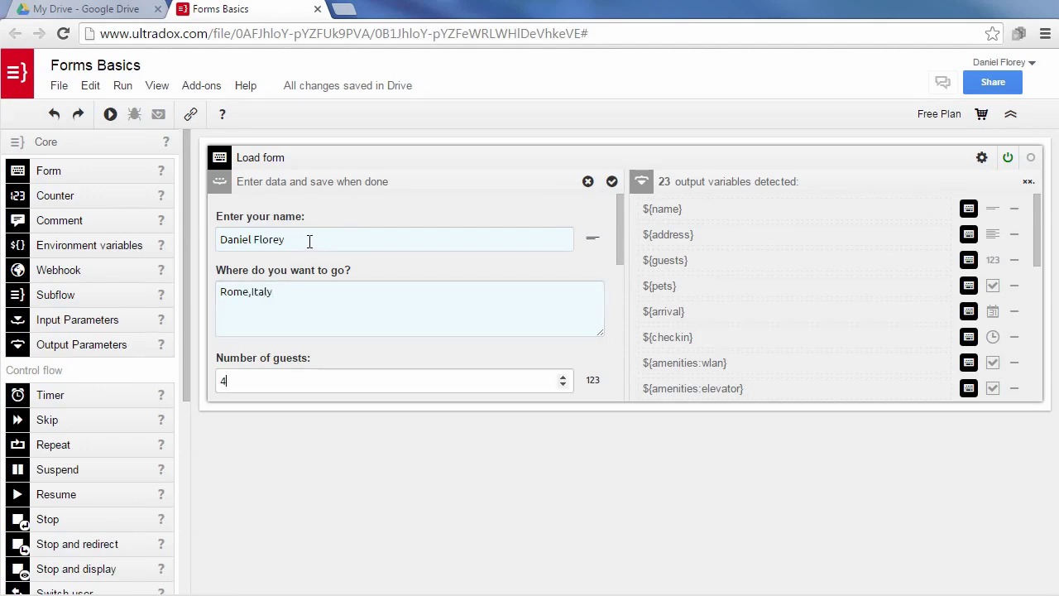
{"action": "key", "text": "Tab"}
Set the arrival date to March 25, 2016 and the check-in time to 3:00 AM.
{"action": "scroll", "coordinate": [313, 249], "scroll_direction": "down", "scroll_amount": 2}
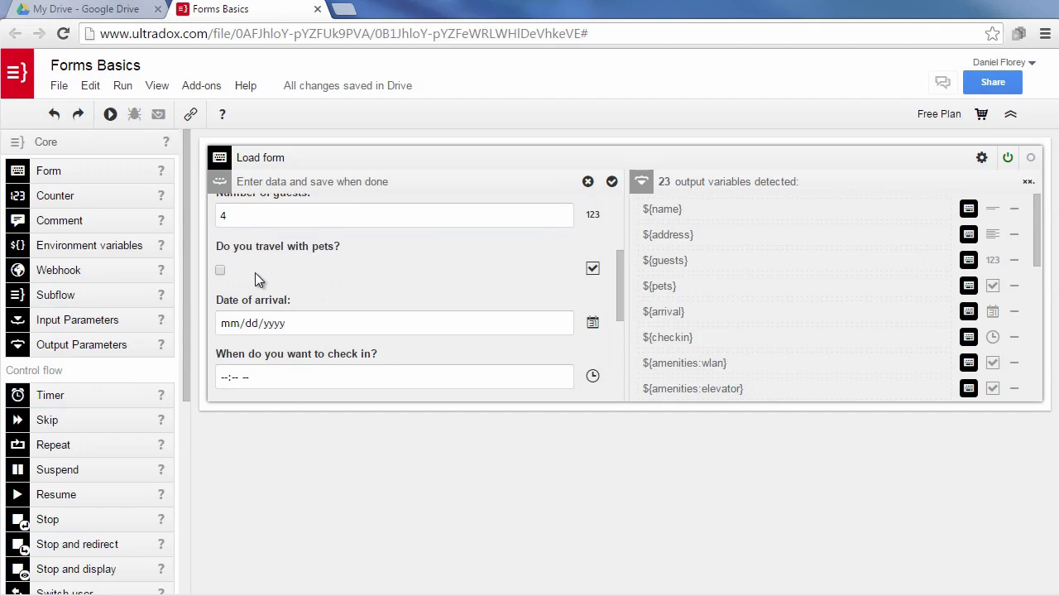
{"action": "left_click", "coordinate": [561, 324]}
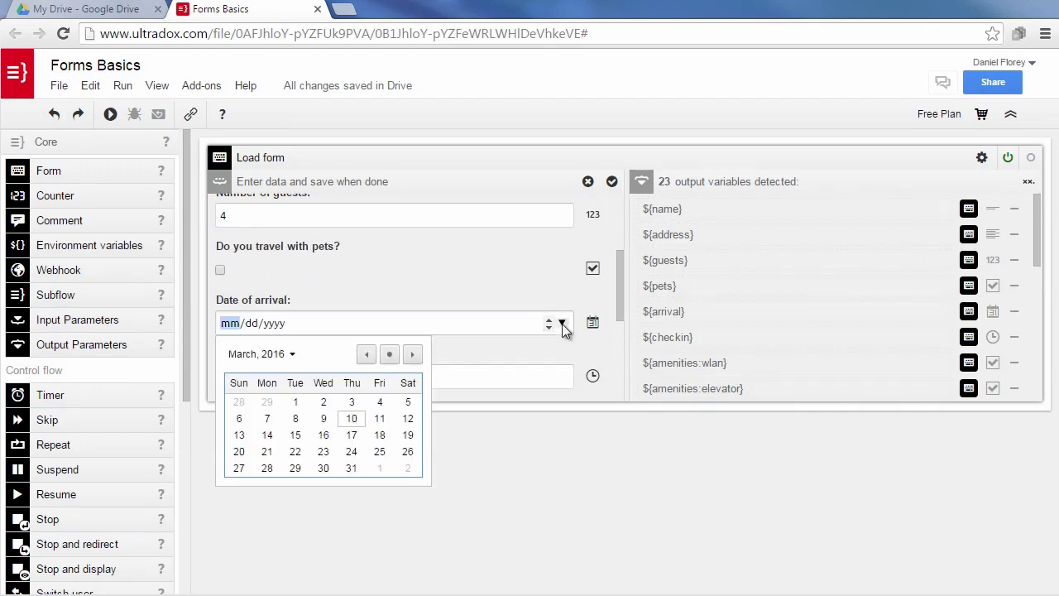
{"action": "left_click", "coordinate": [379, 452]}
{"action": "scroll", "coordinate": [443, 271], "scroll_direction": "down", "scroll_amount": 1}
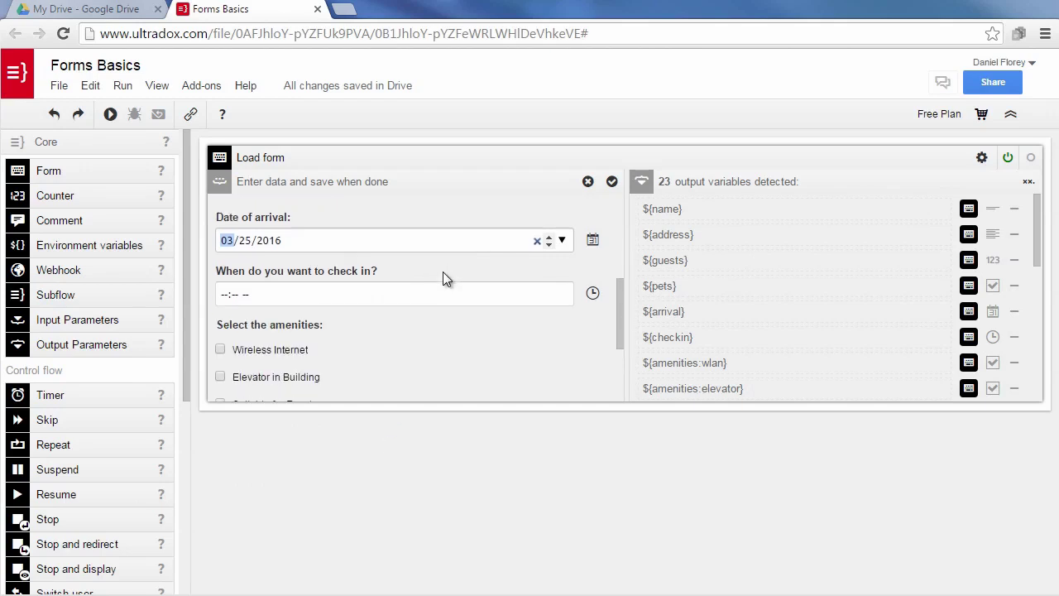
{"action": "left_click", "coordinate": [222, 296]}
{"action": "type", "text": "300p"}
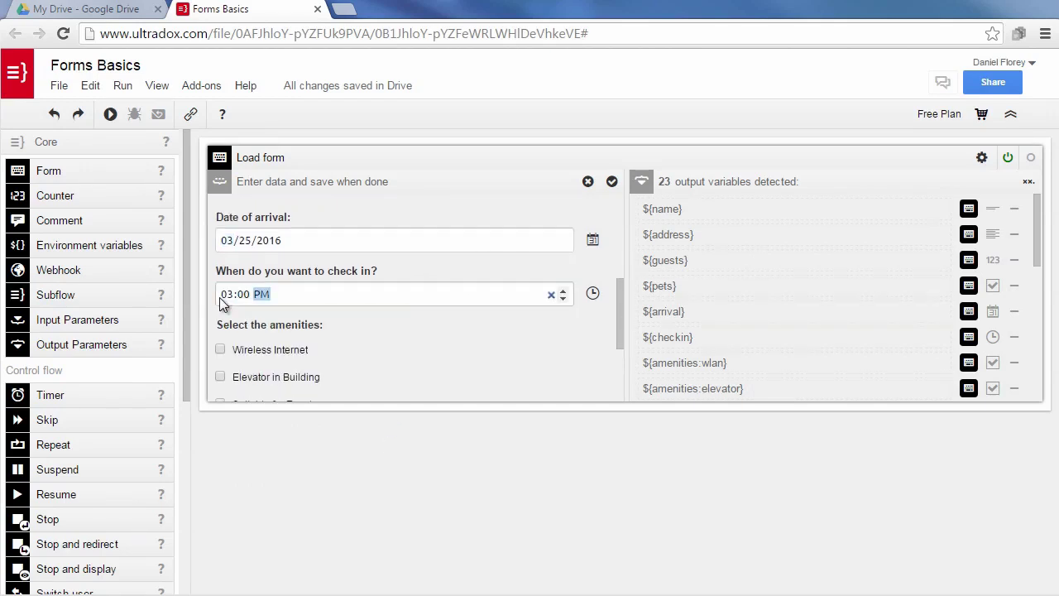
{"action": "type", "text": "a"}
Tick Wireless Internet and Suitable for Events, and rate the priorities, Big Kitchen as Not important.
{"action": "left_click", "coordinate": [220, 349]}
{"action": "scroll", "coordinate": [395, 345], "scroll_direction": "down", "scroll_amount": 1}
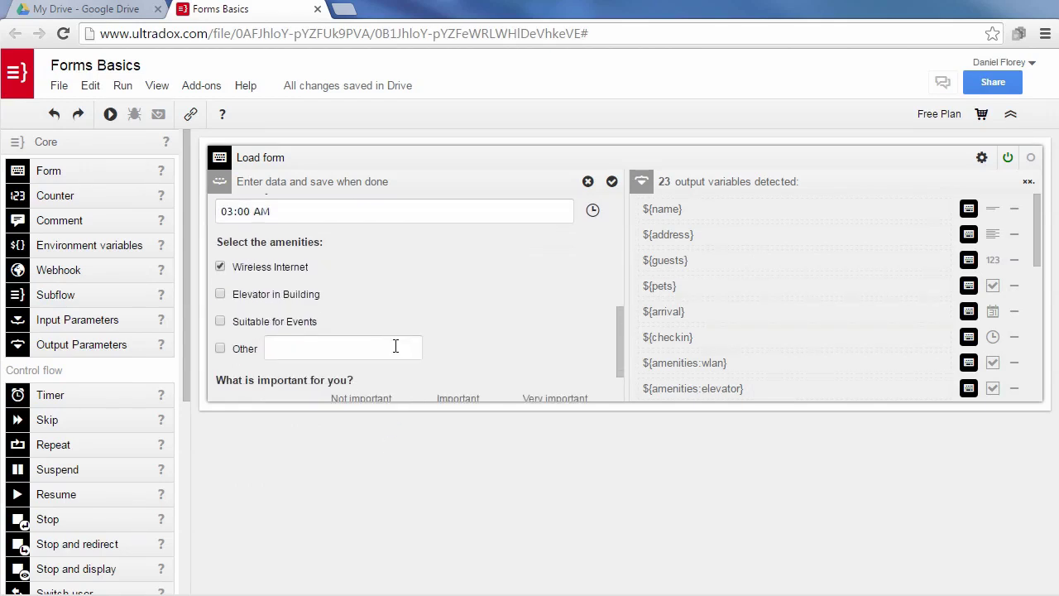
{"action": "left_click", "coordinate": [220, 321]}
{"action": "scroll", "coordinate": [486, 298], "scroll_direction": "down", "scroll_amount": 1}
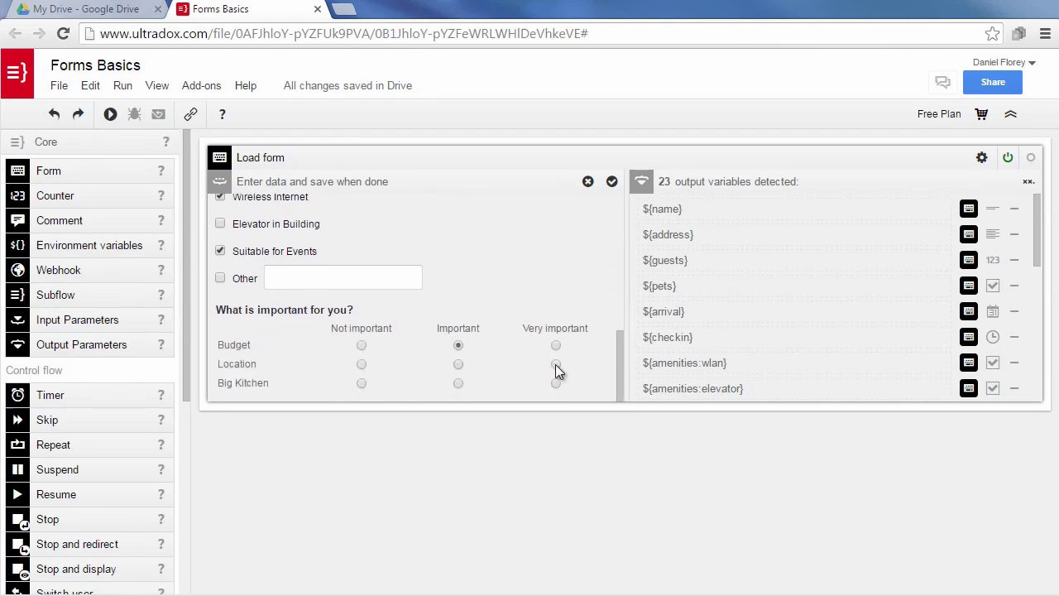
{"action": "left_click", "coordinate": [362, 383]}
Save the test form data and add a Google Docs '...to PDF' step below the Load form block.
{"action": "left_click", "coordinate": [612, 181]}
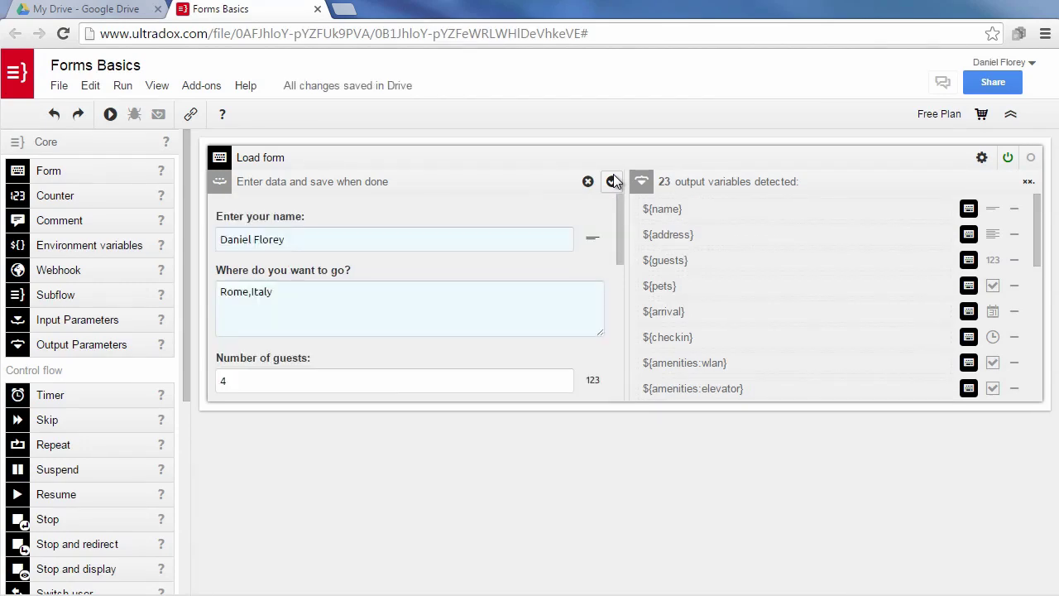
{"action": "left_click", "coordinate": [53, 143]}
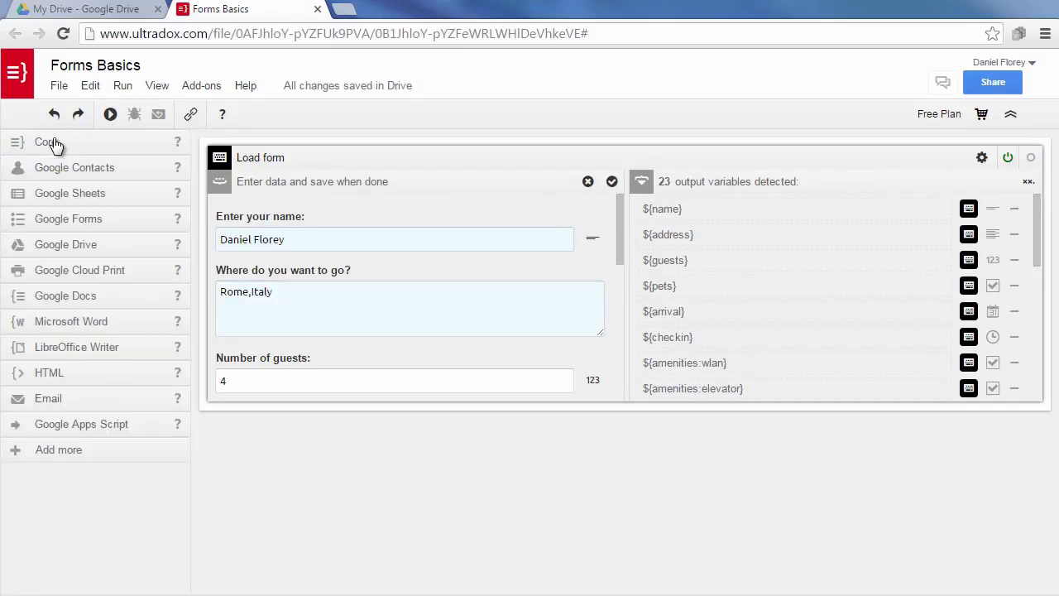
{"action": "left_click", "coordinate": [55, 297]}
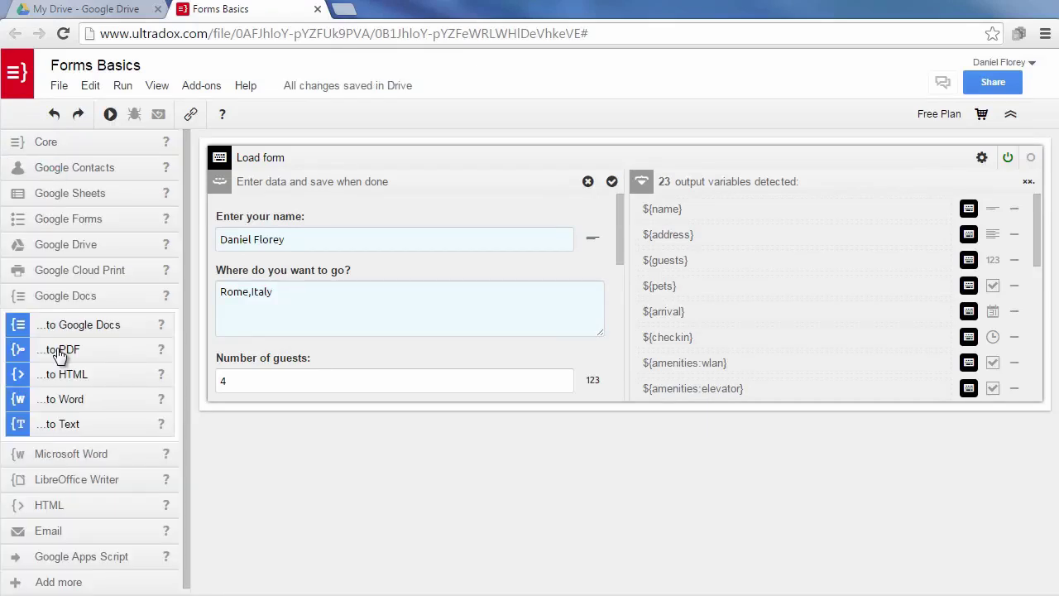
{"action": "left_click_drag", "start_coordinate": [59, 354], "coordinate": [321, 421]}
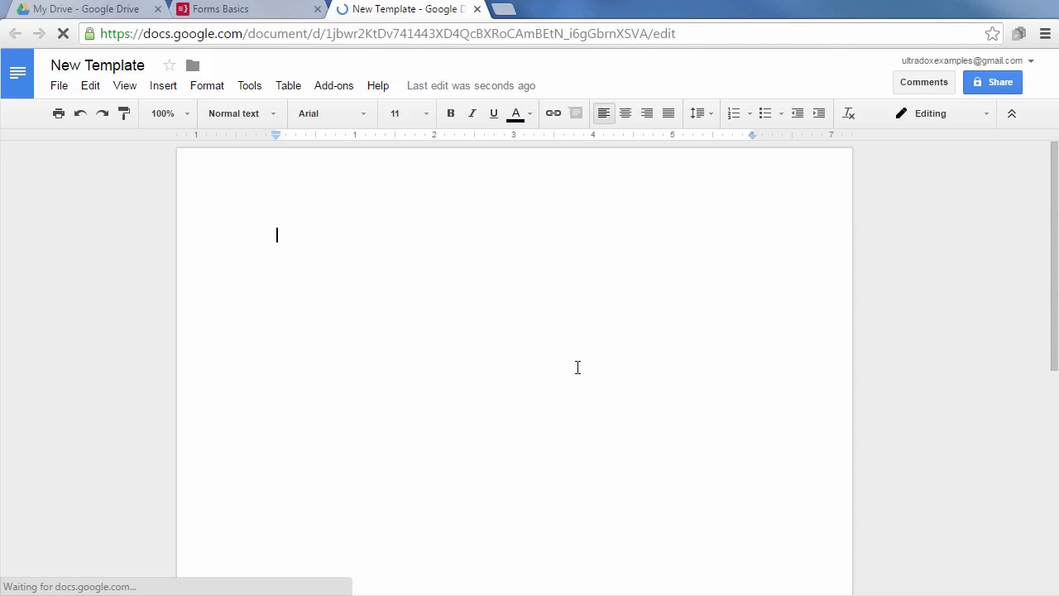
Open the Ultradox Template Editor sidebar from Add-ons and start the template with 'Hello'.
{"action": "left_click", "coordinate": [346, 87]}
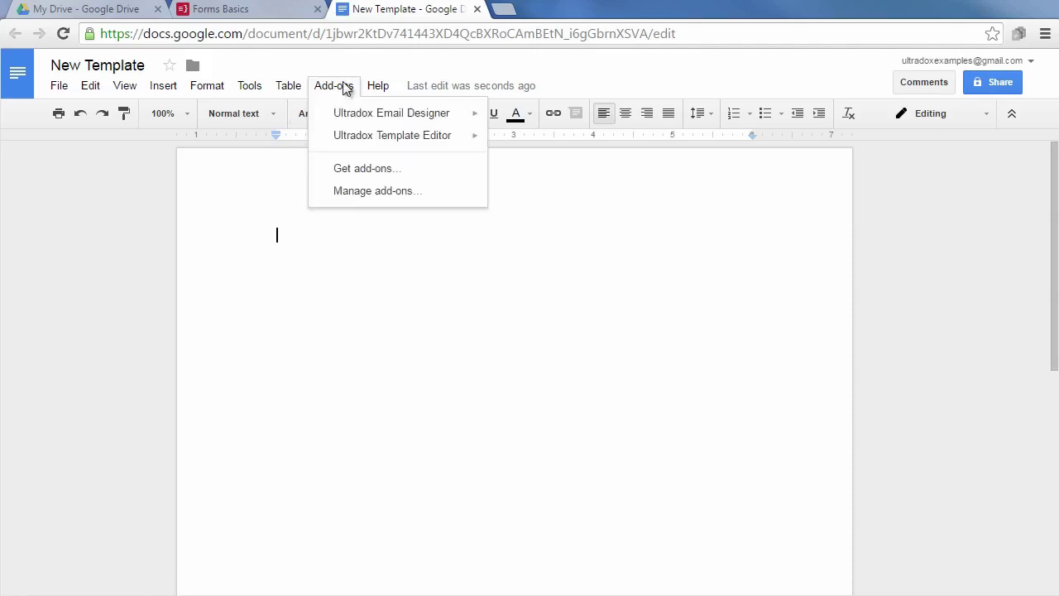
{"action": "mouse_move", "coordinate": [352, 144]}
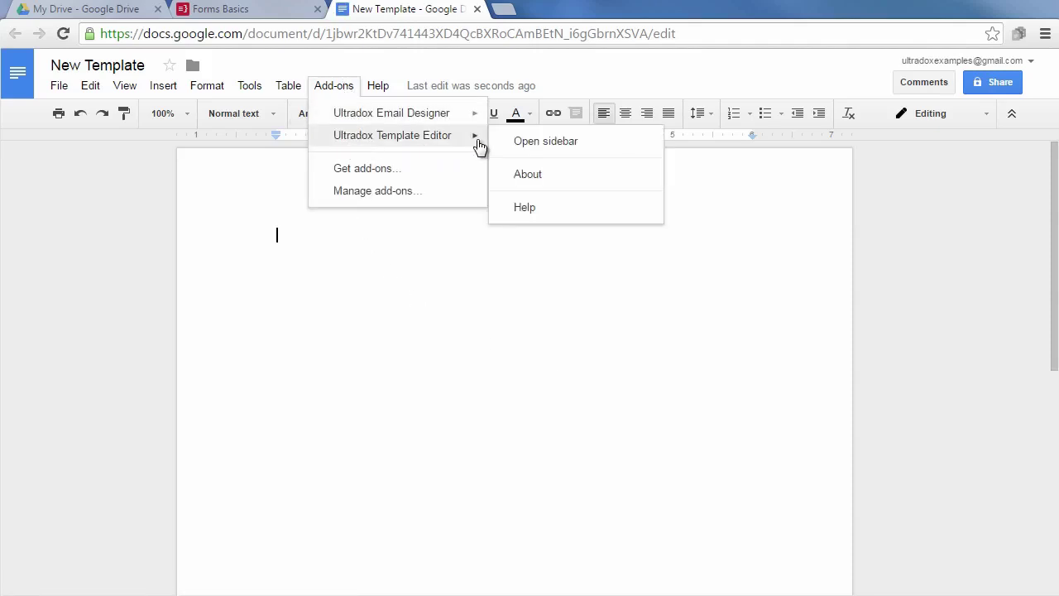
{"action": "left_click", "coordinate": [526, 142]}
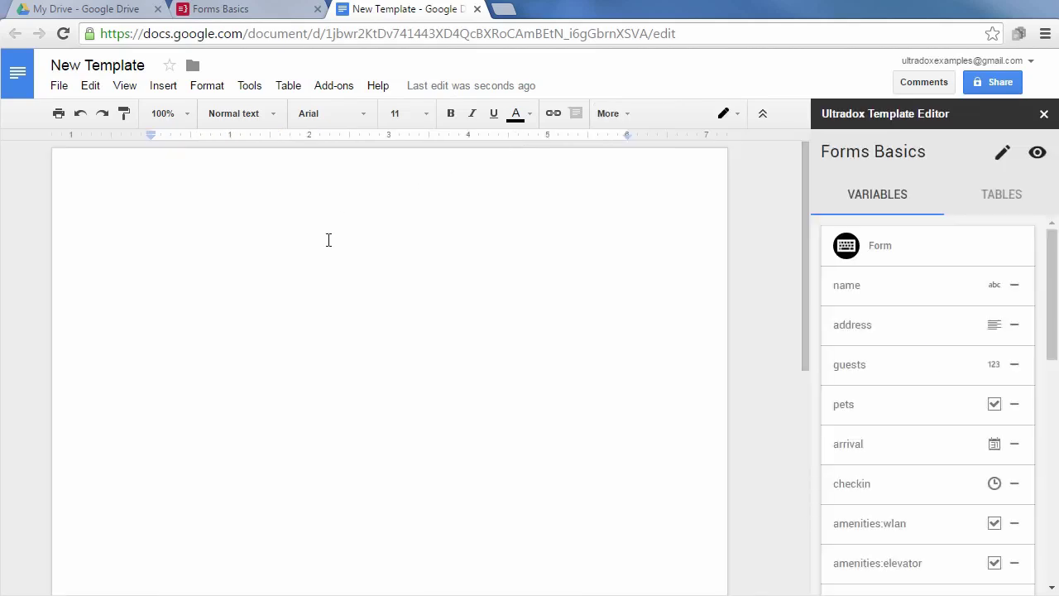
{"action": "type", "text": "Hello"}
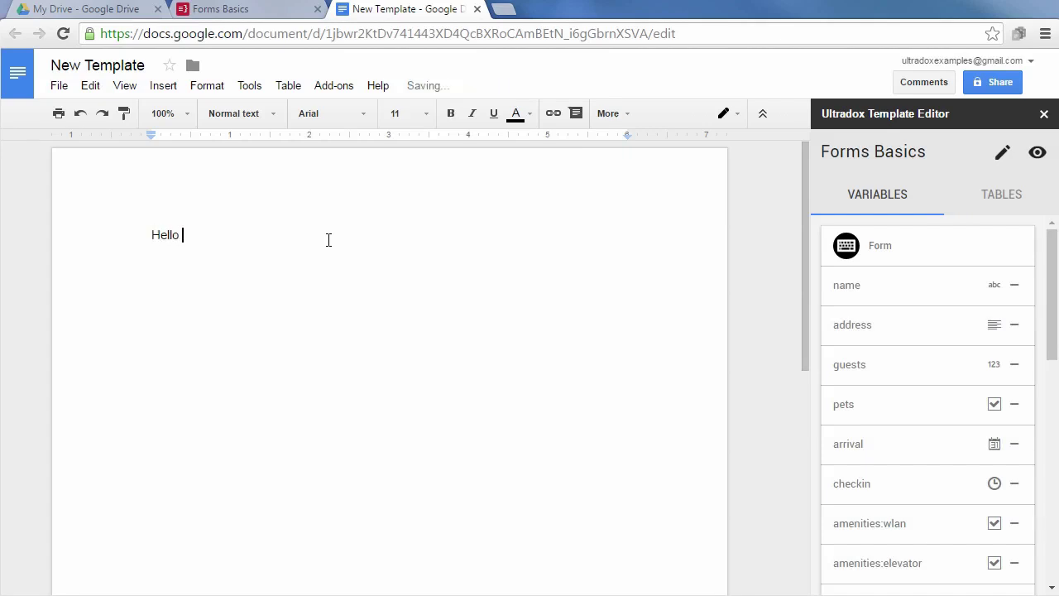
Complete the greeting with the UPPERCASE name tag followed by a comma.
{"action": "left_click", "coordinate": [848, 288]}
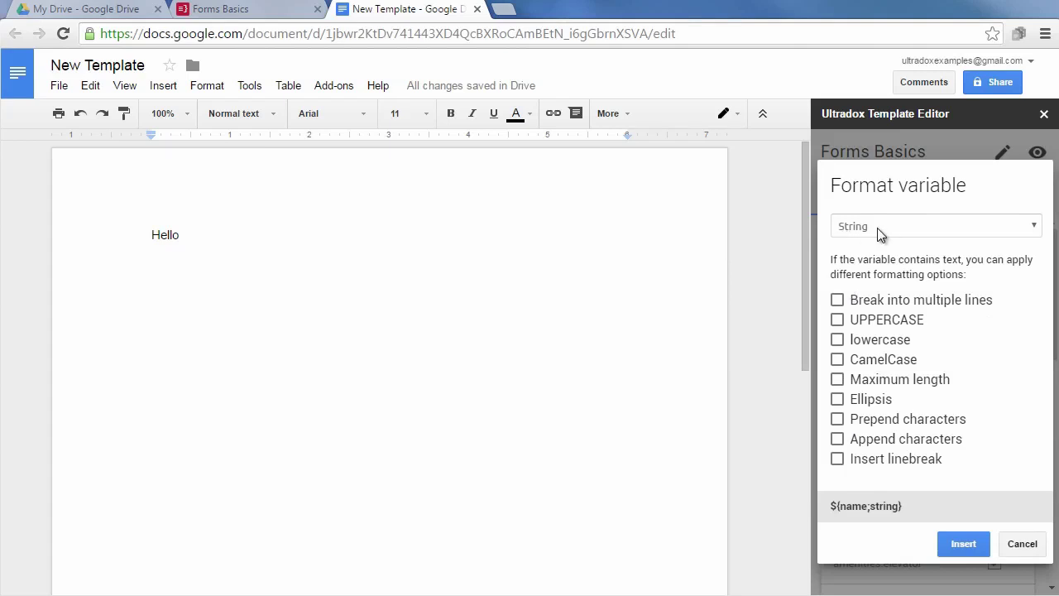
{"action": "left_click", "coordinate": [837, 319]}
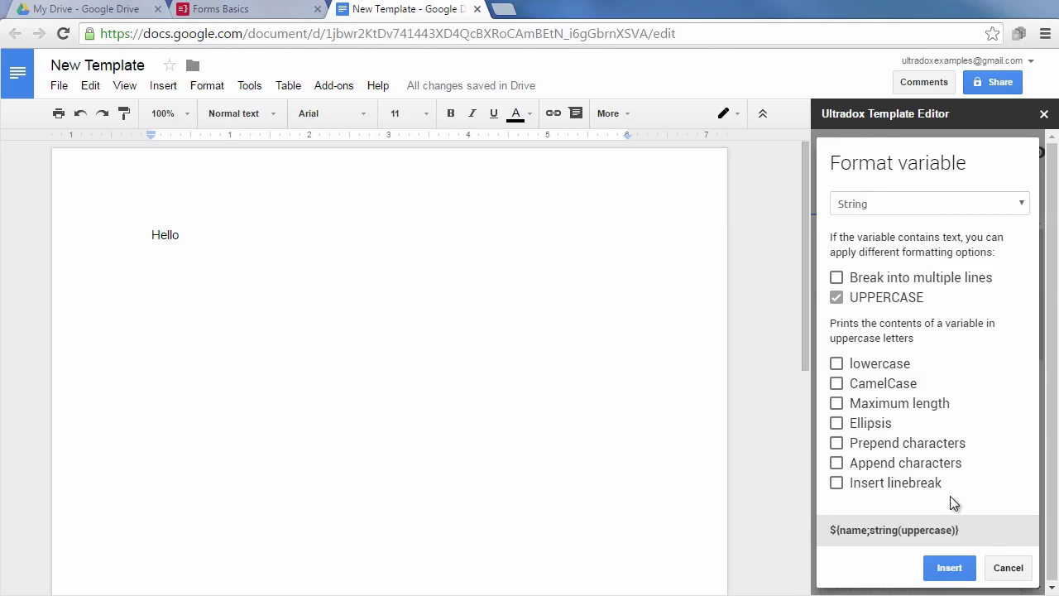
{"action": "left_click", "coordinate": [952, 568]}
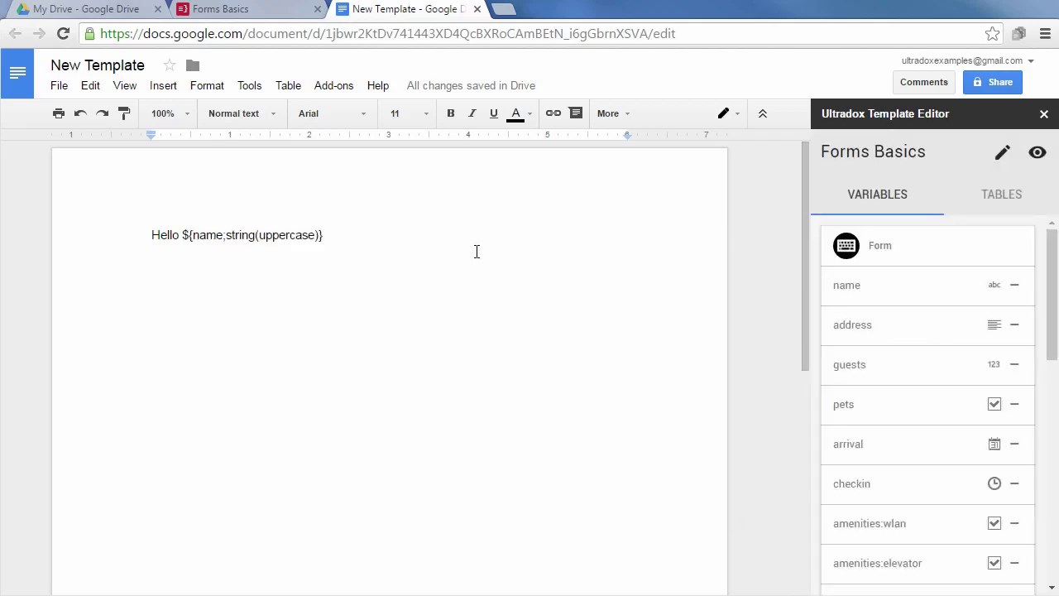
{"action": "type", "text": ","}
{"action": "key", "text": "Return"}
{"action": "key", "text": "Return"}
Add 'Thanks for your request.' and a 'Number of guests:' line ending in the guests tag.
{"action": "type", "text": "Thanks f"}
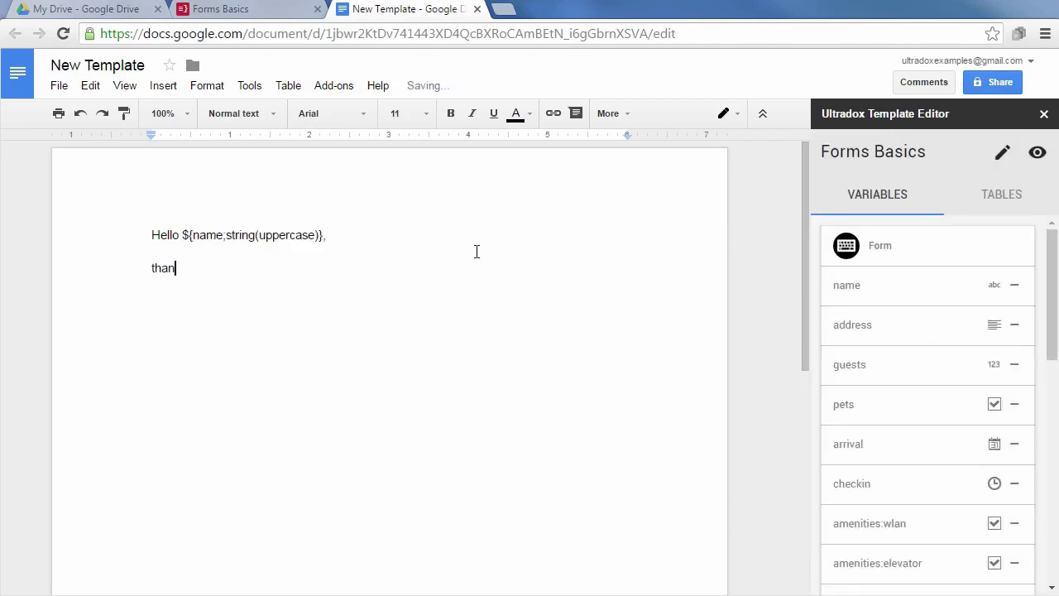
{"action": "type", "text": "or your reques"}
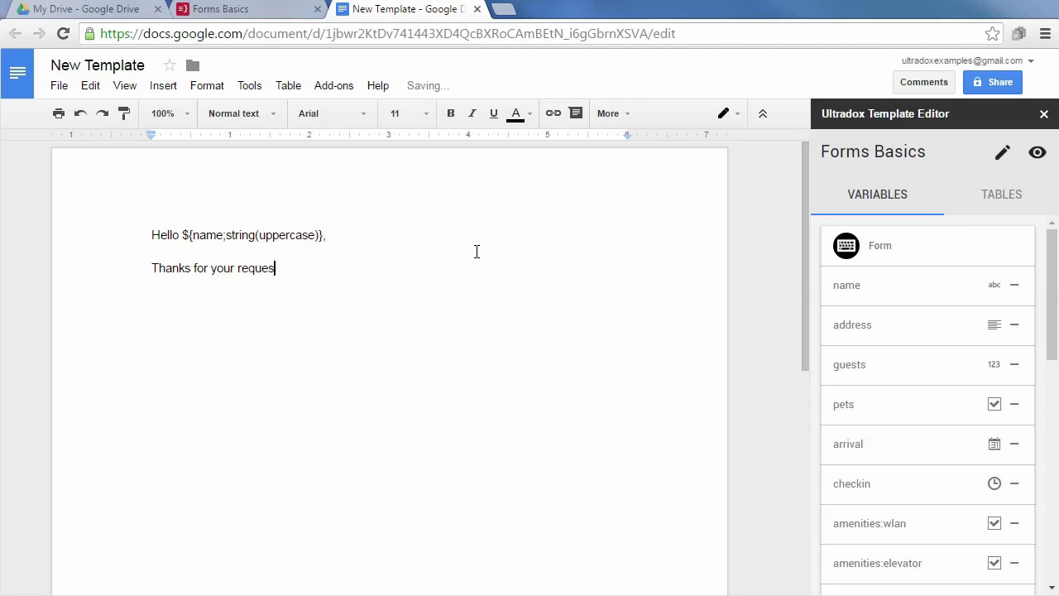
{"action": "type", "text": "t."}
{"action": "key", "text": "Return"}
{"action": "key", "text": "Return"}
{"action": "type", "text": "Number of guests:"}
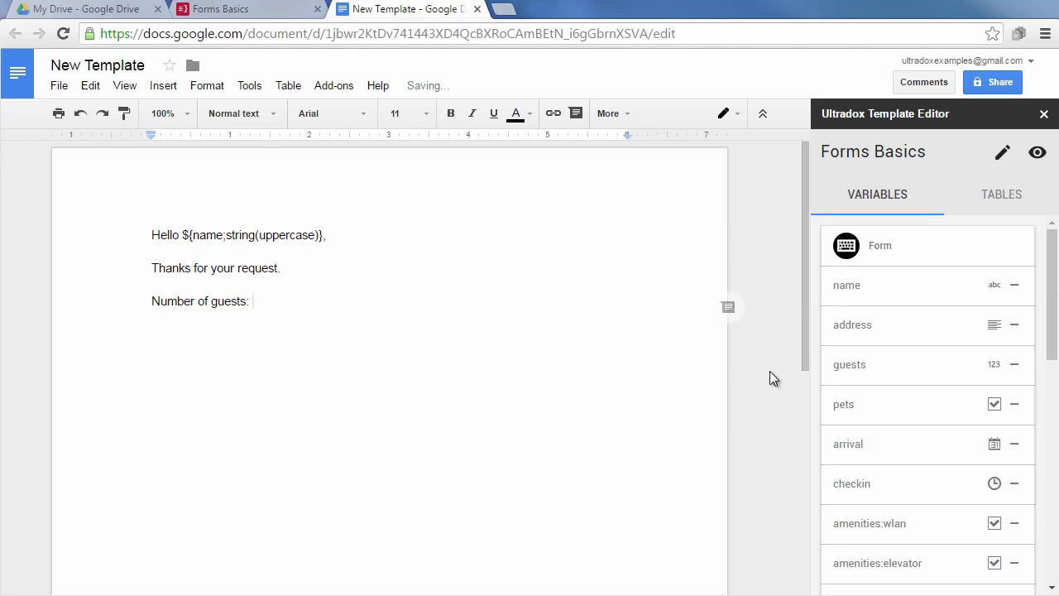
{"action": "left_click", "coordinate": [852, 373]}
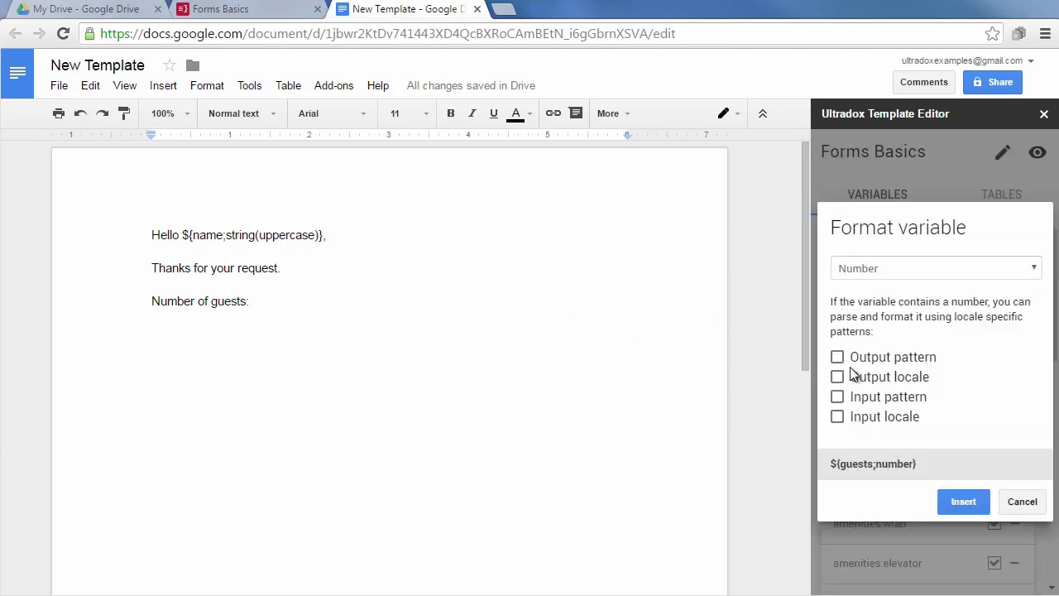
{"action": "left_click", "coordinate": [891, 356]}
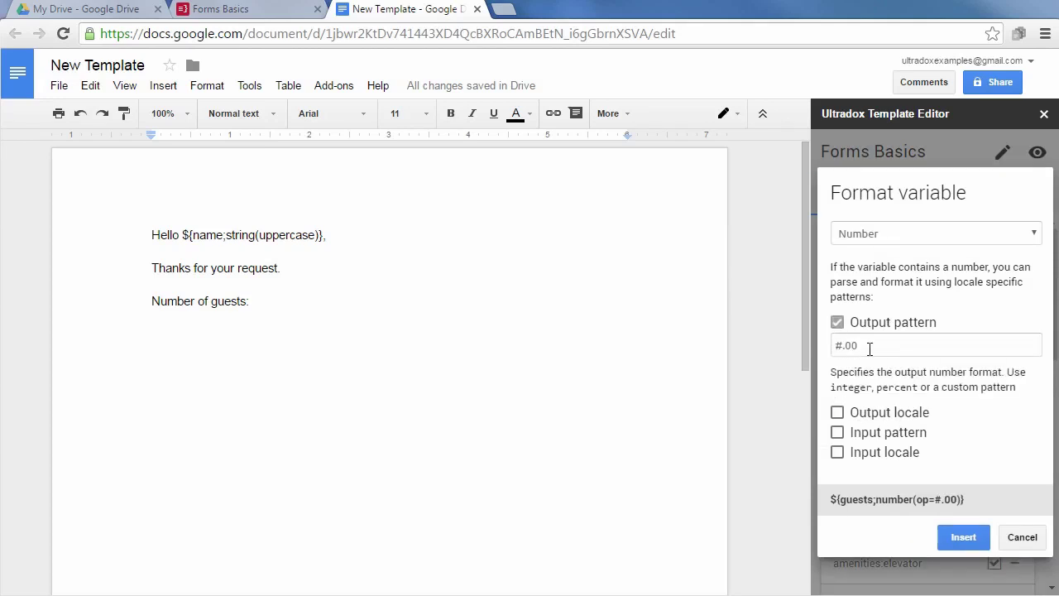
{"action": "left_click", "coordinate": [877, 329]}
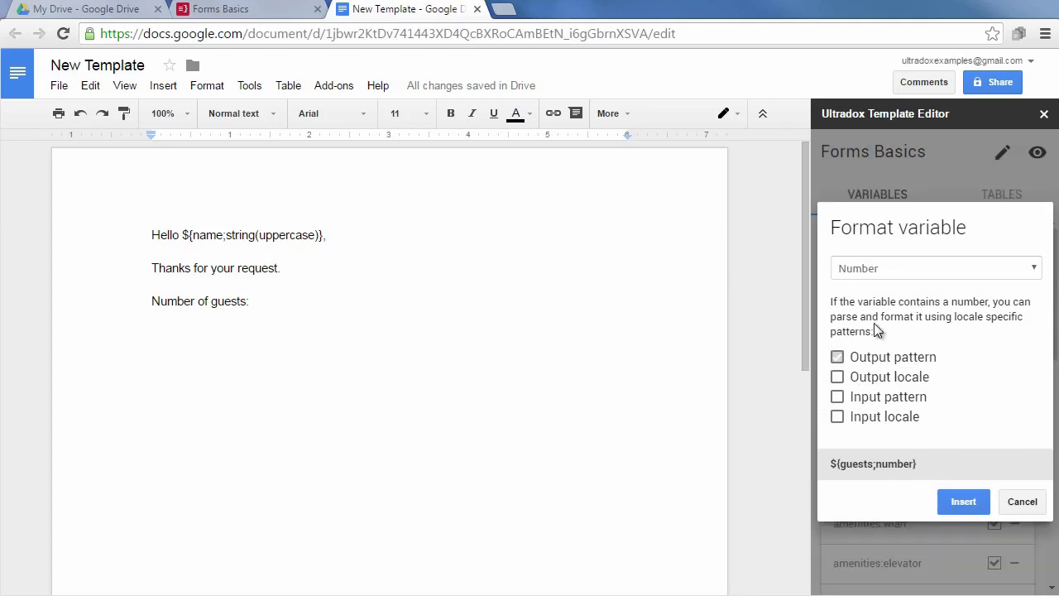
{"action": "left_click", "coordinate": [963, 502]}
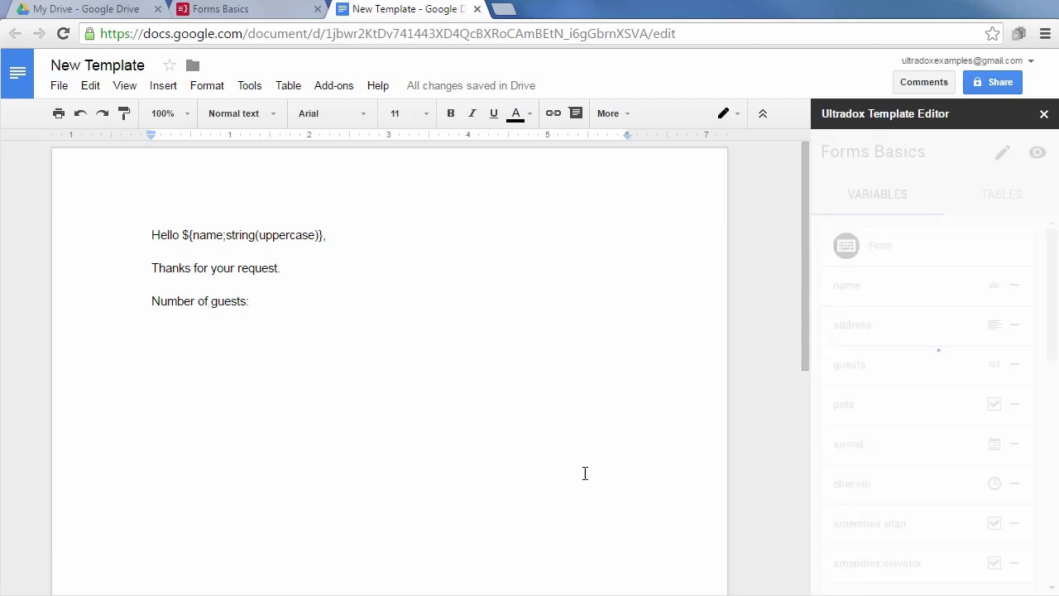
Add a 'Destination:' line and set the address variable's type to Map.
{"action": "key", "text": "Return"}
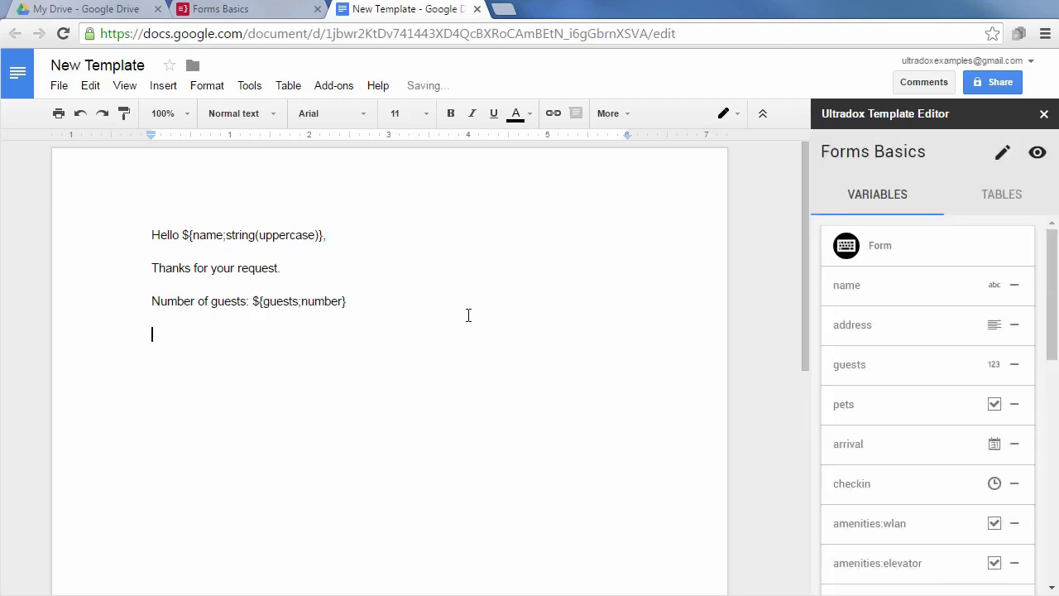
{"action": "type", "text": "Destination:"}
{"action": "key", "text": "Return"}
{"action": "left_click", "coordinate": [852, 328]}
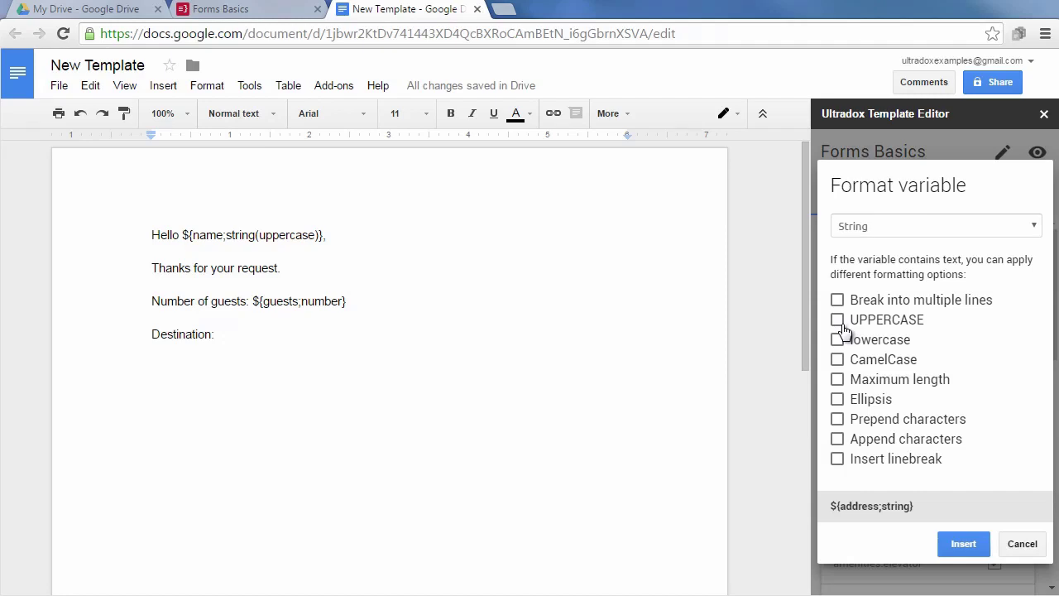
{"action": "left_click", "coordinate": [851, 223]}
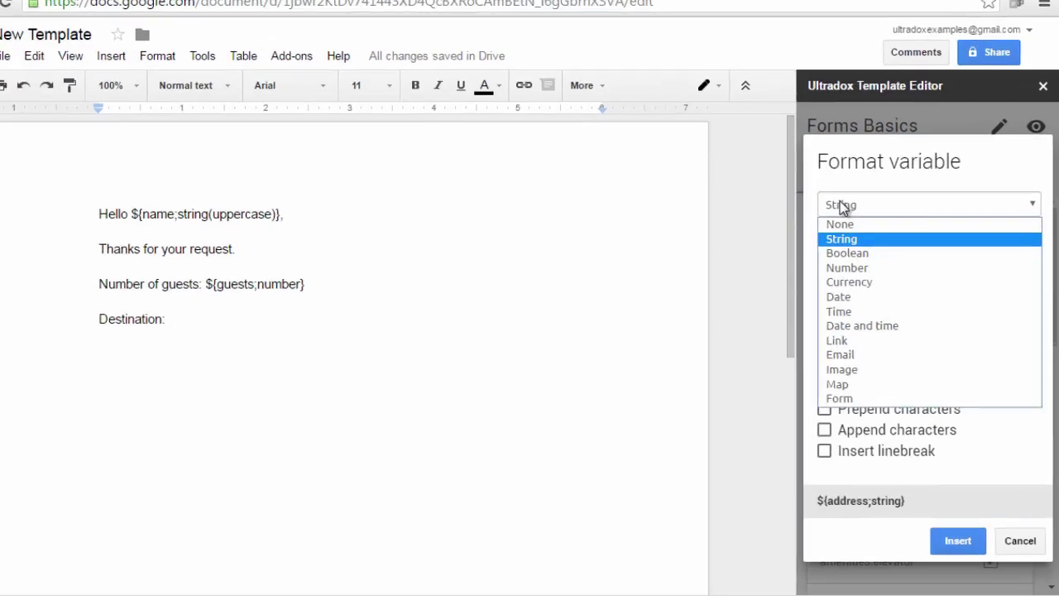
{"action": "left_click", "coordinate": [793, 339]}
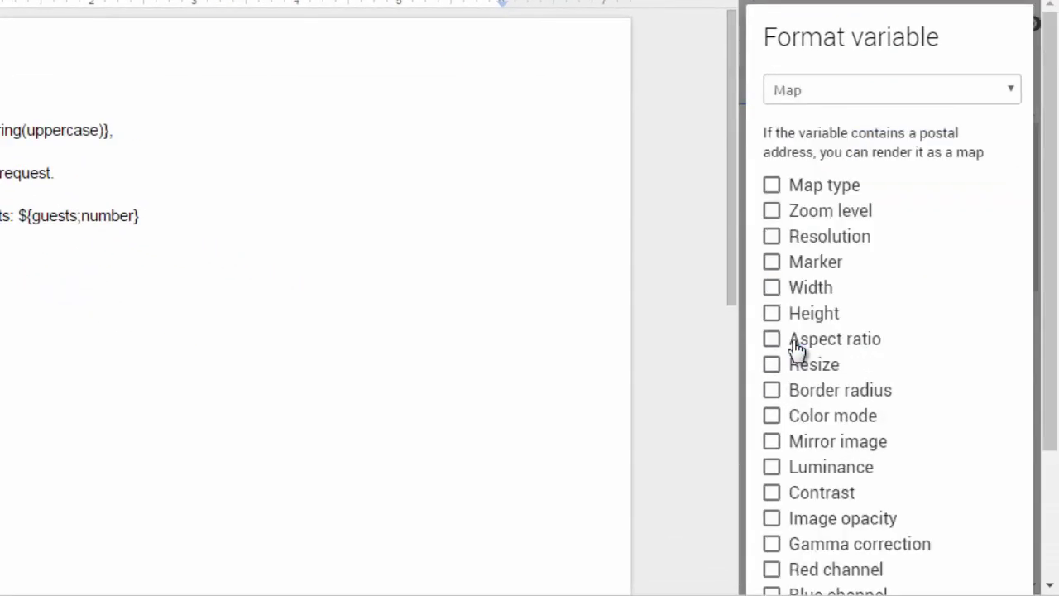
Set the address map type to hybrid with zoom level 19.
{"action": "left_click", "coordinate": [771, 185]}
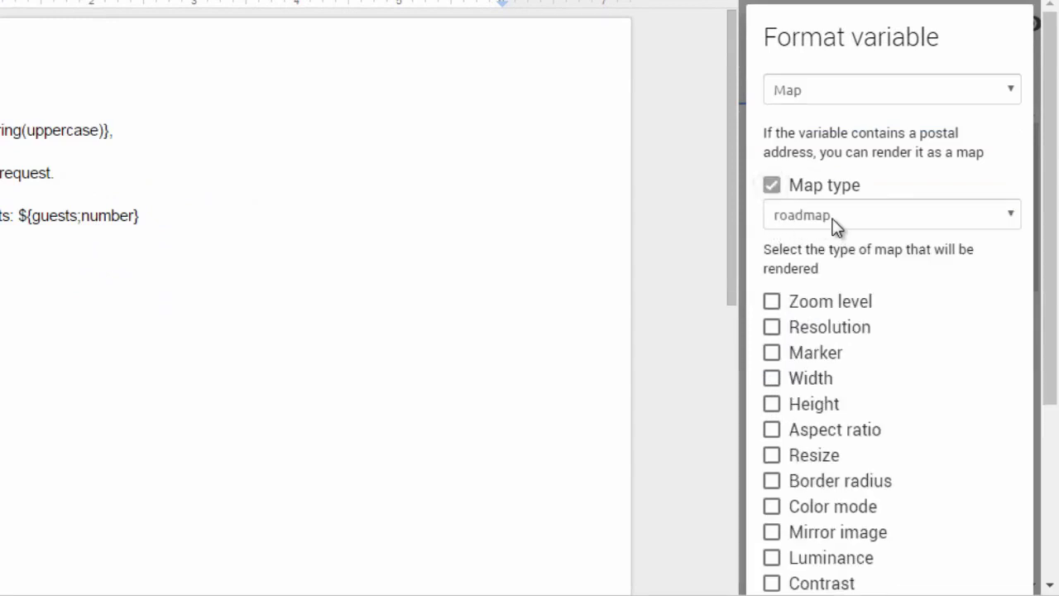
{"action": "left_click", "coordinate": [833, 220]}
{"action": "left_click", "coordinate": [834, 277]}
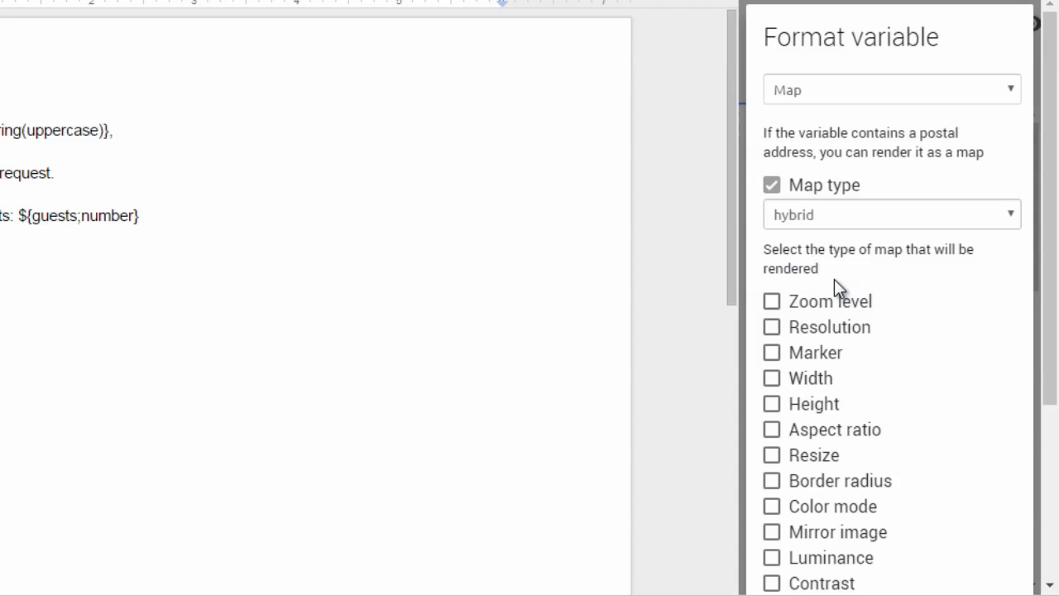
{"action": "left_click", "coordinate": [774, 303]}
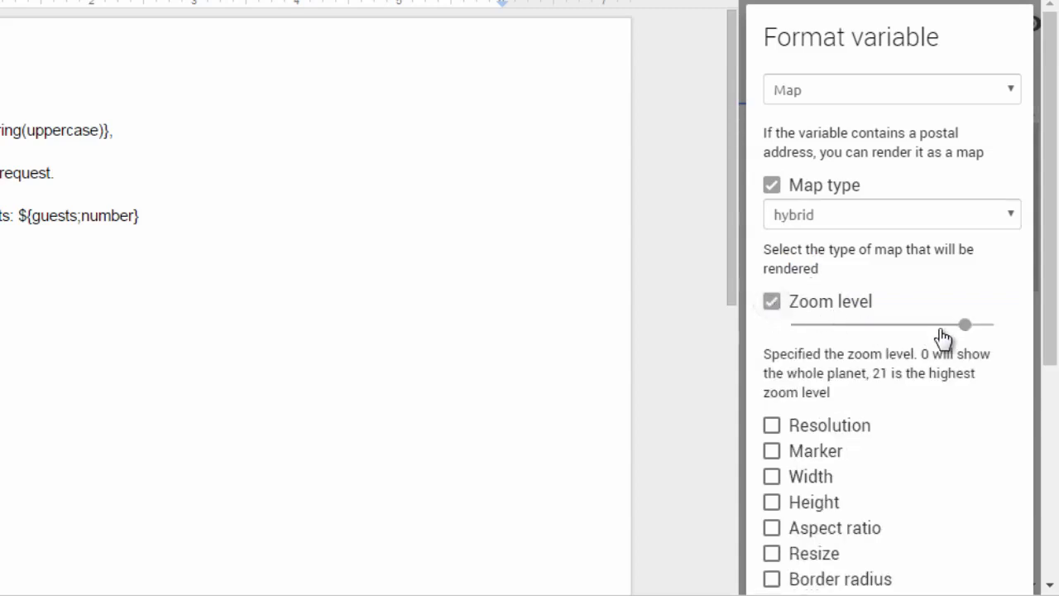
{"action": "left_click_drag", "start_coordinate": [943, 329], "coordinate": [976, 326]}
Make the map 5cm wide and 5cm high and insert the address map tag.
{"action": "scroll", "coordinate": [825, 334], "scroll_direction": "down", "scroll_amount": 1}
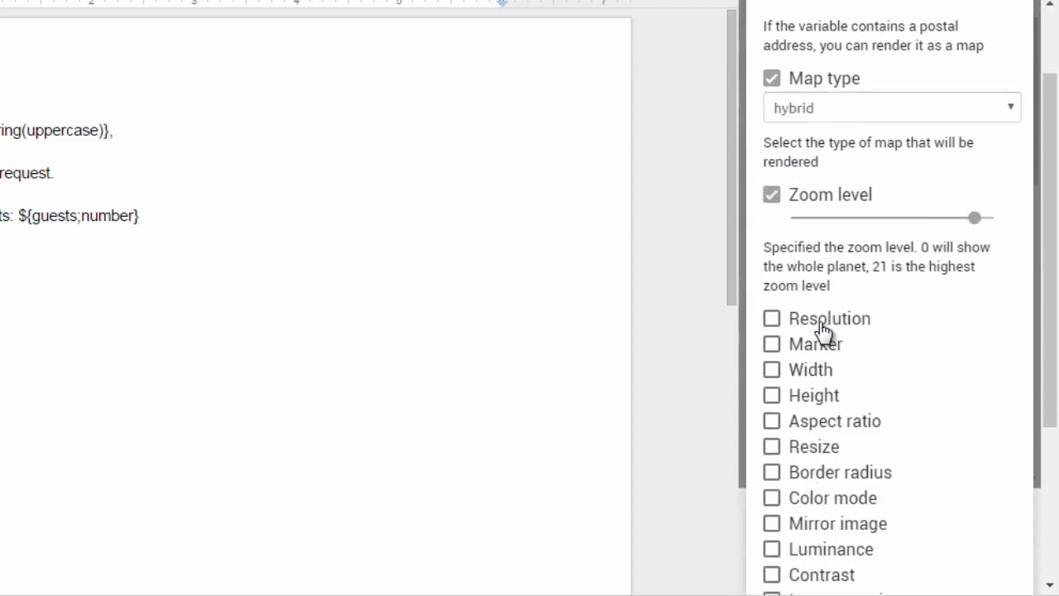
{"action": "left_click", "coordinate": [773, 374]}
{"action": "left_click", "coordinate": [841, 399]}
{"action": "type", "text": "5"}
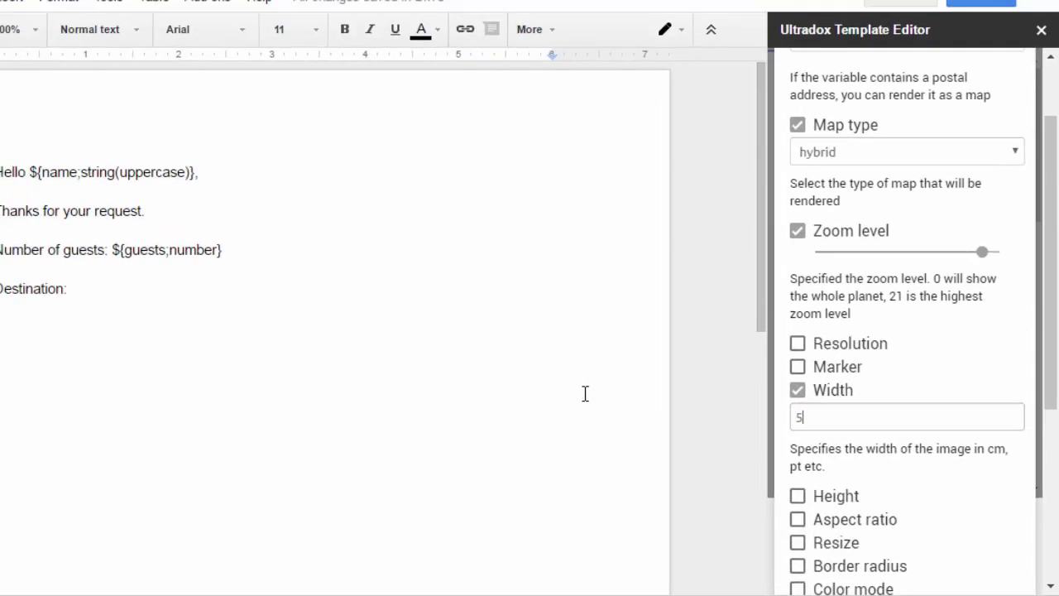
{"action": "type", "text": "cm"}
{"action": "key", "text": "Tab"}
{"action": "key", "text": "space"}
{"action": "key", "text": "Tab"}
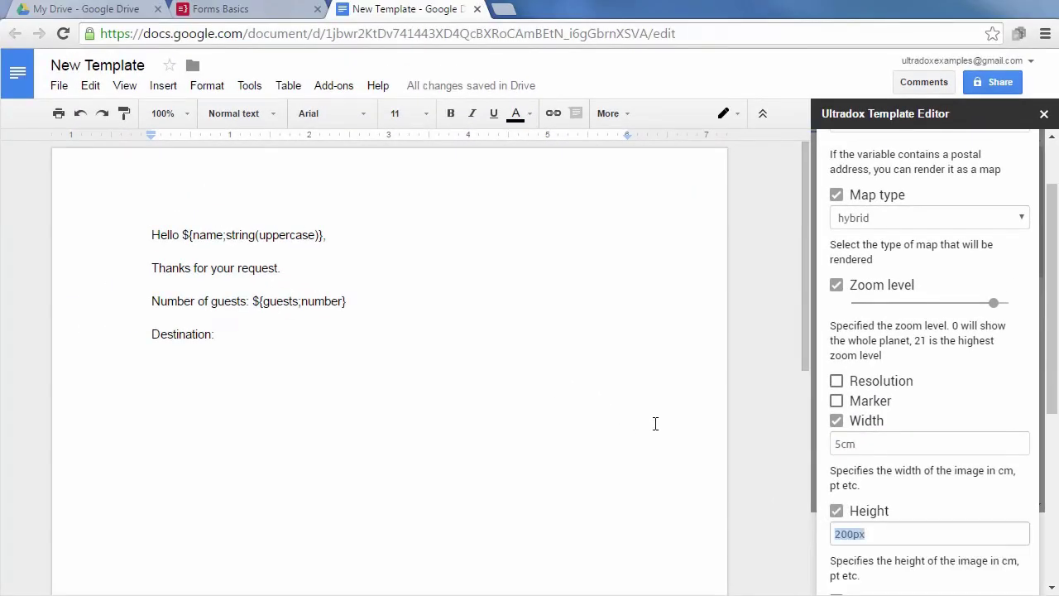
{"action": "type", "text": "5cm"}
{"action": "scroll", "coordinate": [885, 406], "scroll_direction": "down", "scroll_amount": 4}
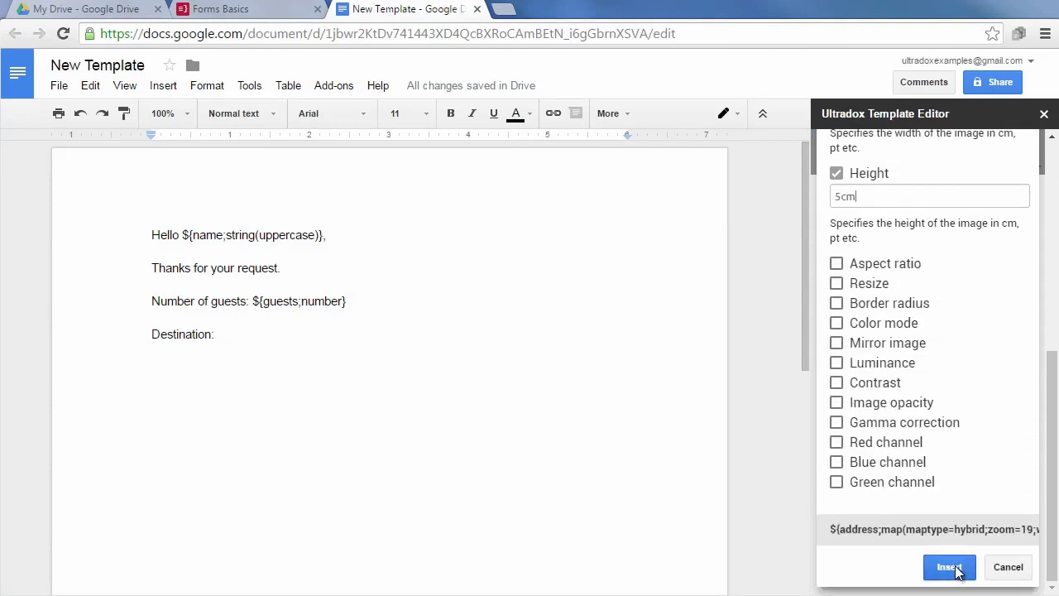
{"action": "left_click", "coordinate": [951, 567]}
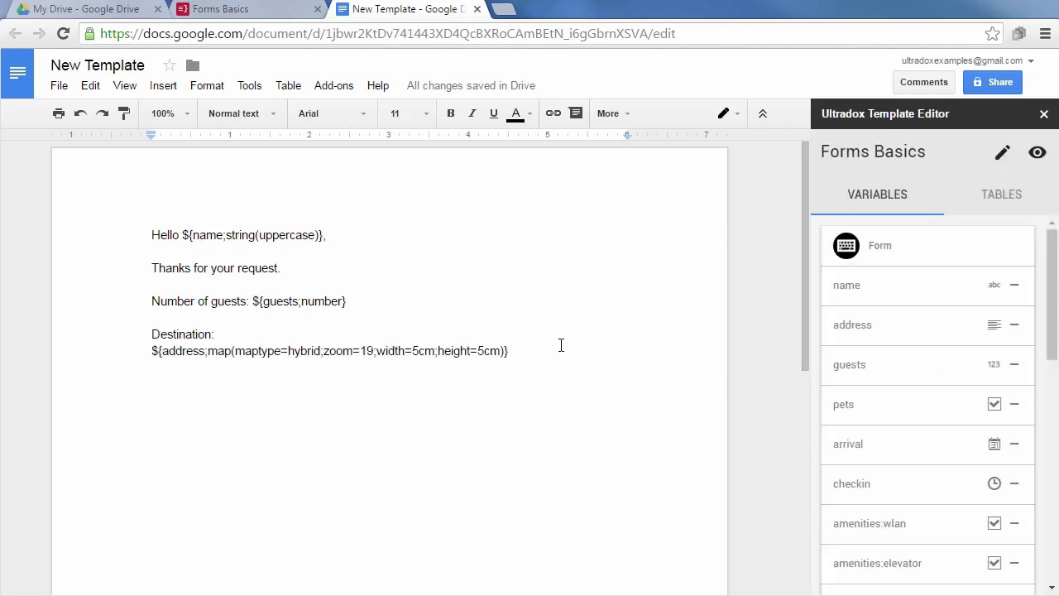
Insert ${pets;boolean(symbol=mark)} on a new line below the destination map tag.
{"action": "key", "text": "Return"}
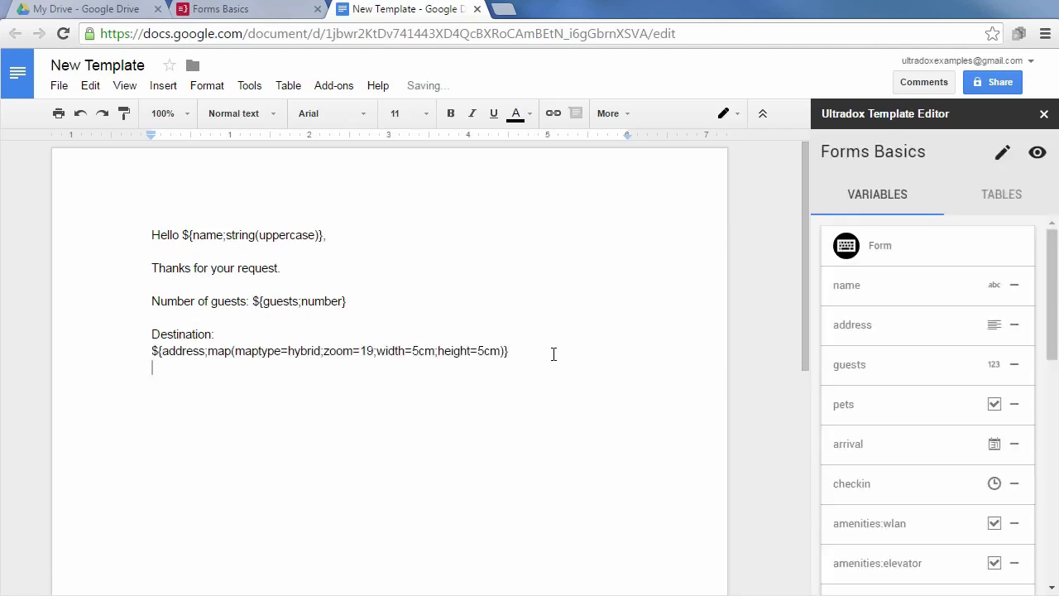
{"action": "key", "text": "Return"}
{"action": "left_click", "coordinate": [856, 407]}
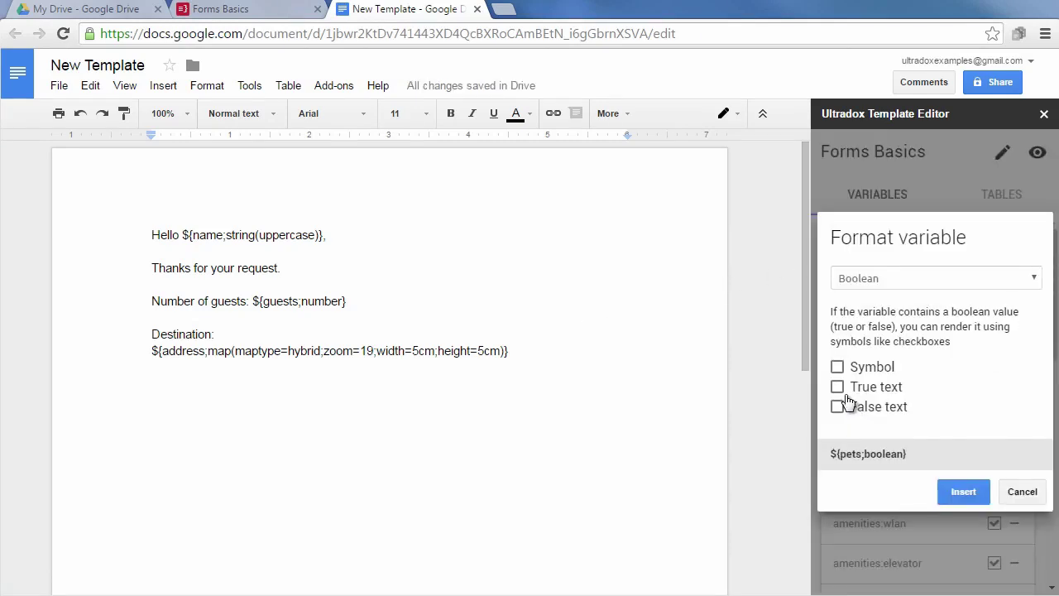
{"action": "left_click", "coordinate": [837, 368]}
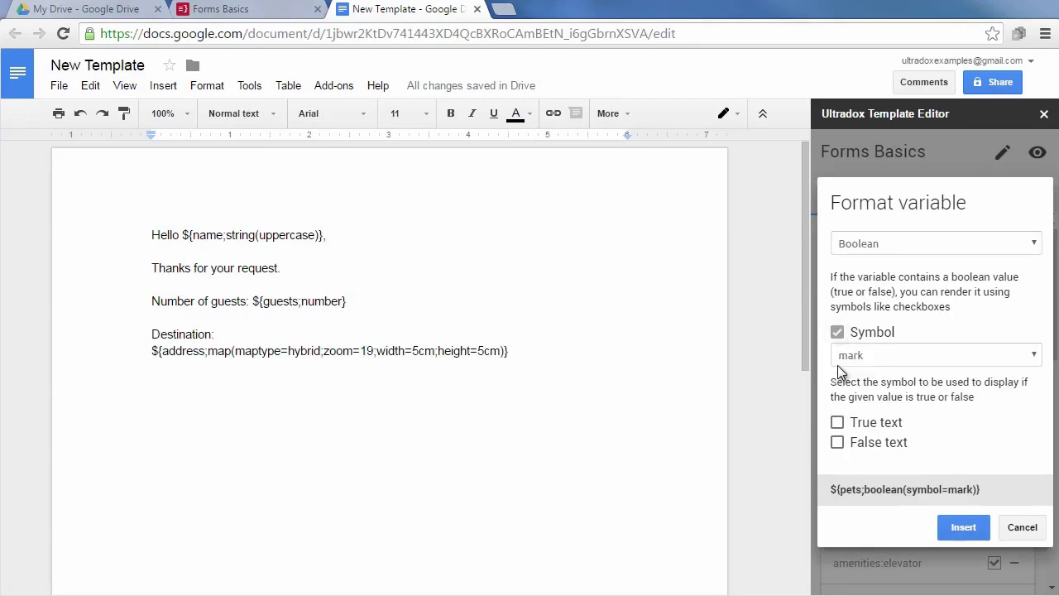
{"action": "left_click", "coordinate": [926, 354]}
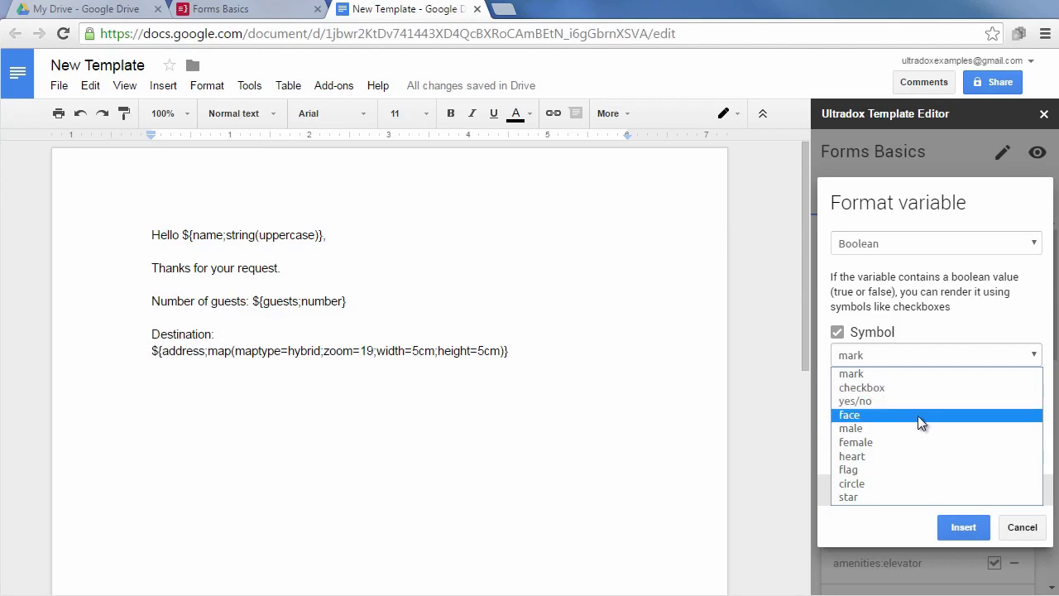
{"action": "left_click", "coordinate": [918, 374]}
{"action": "left_click", "coordinate": [960, 525]}
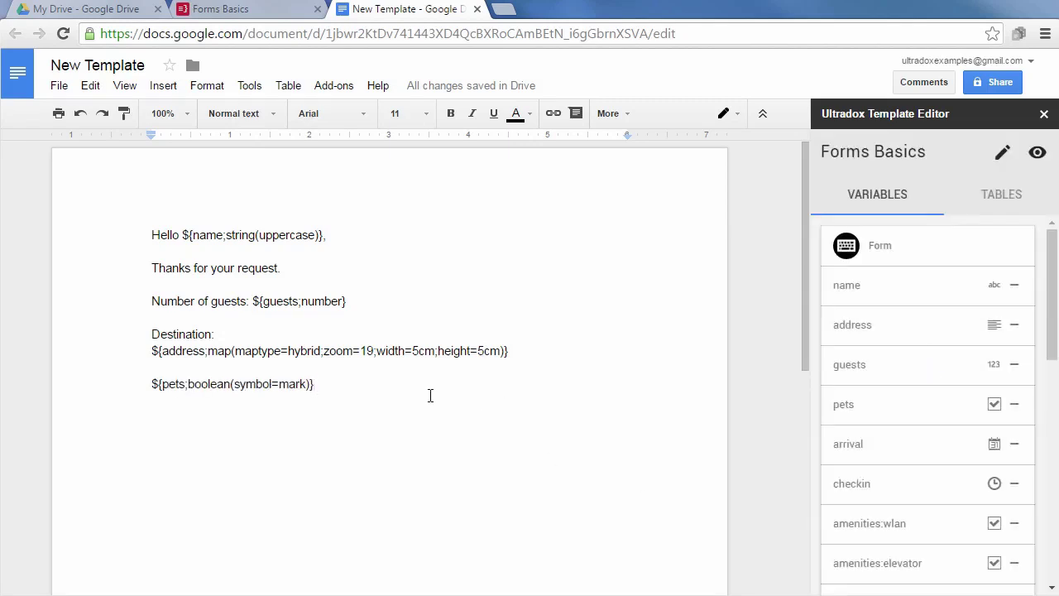
Type 'Pets:' and the lines '${if pets}You are travelling with pets.', '${else}No pets', '${end}'.
{"action": "type", "text": "Pets:"}
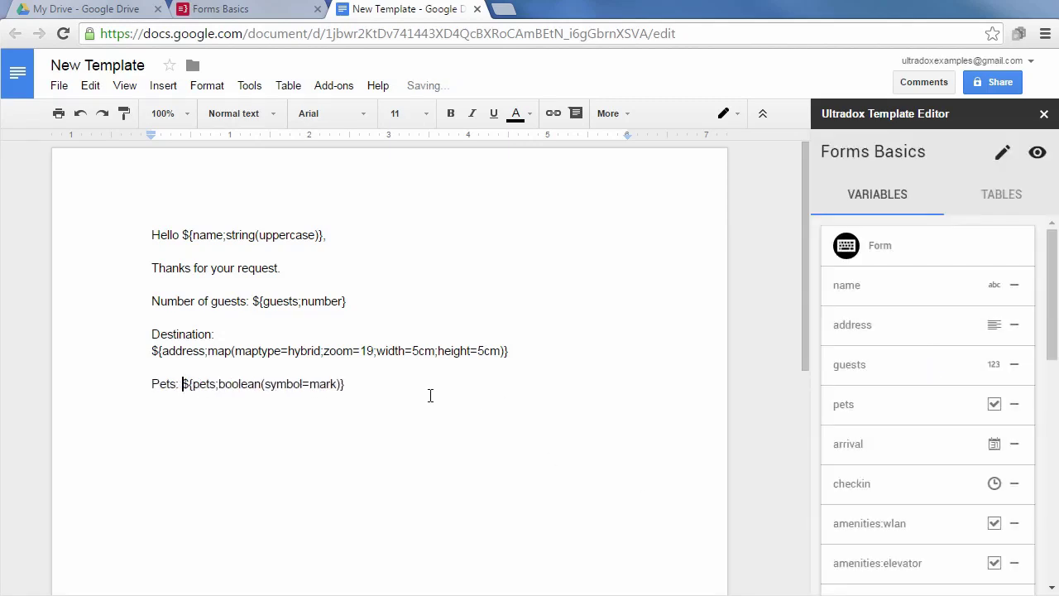
{"action": "key", "text": "Return"}
{"action": "type", "text": "${if pets}Y"}
{"action": "type", "text": "ou are tra"}
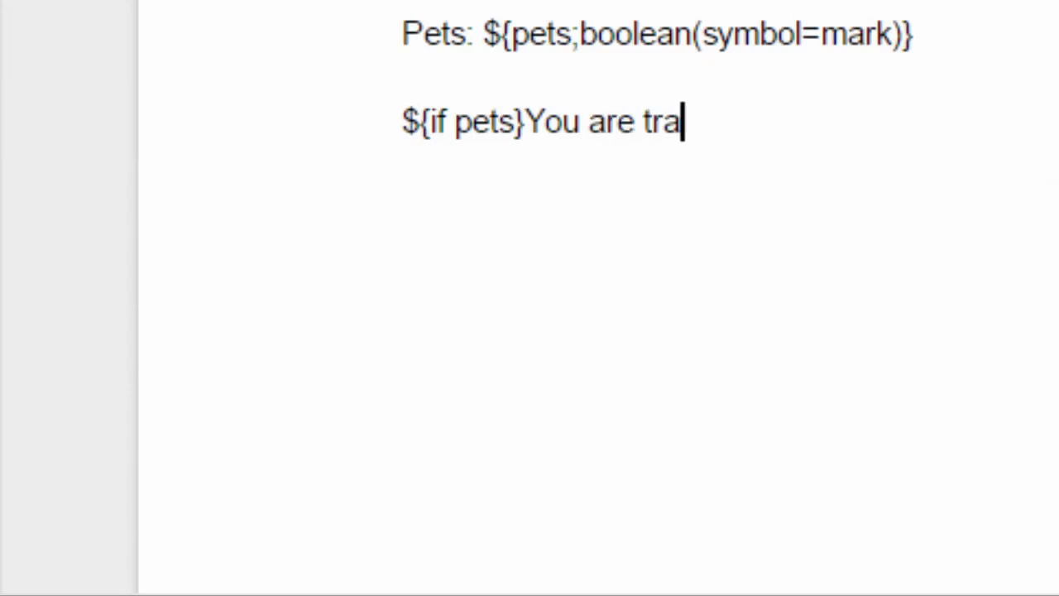
{"action": "type", "text": "velling with pet"}
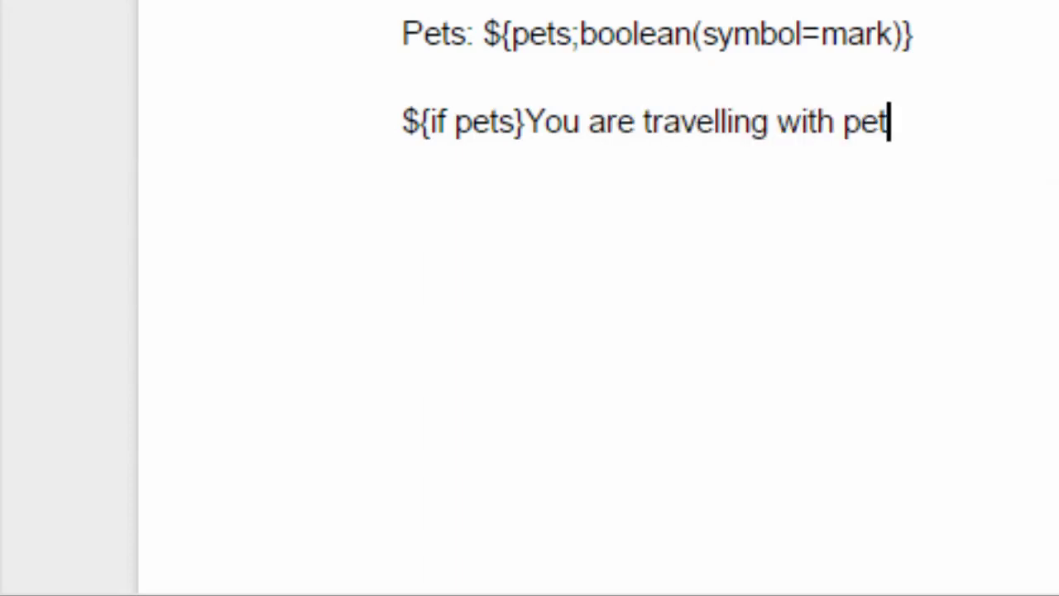
{"action": "type", "text": "s."}
{"action": "key", "text": "Return"}
{"action": "type", "text": "$"}
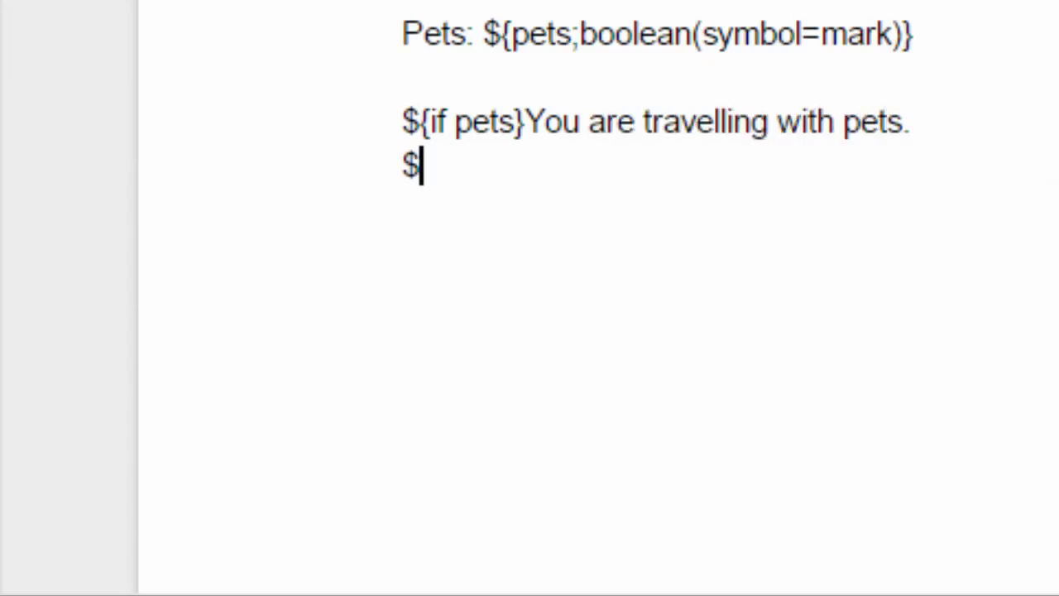
{"action": "type", "text": "{else}"}
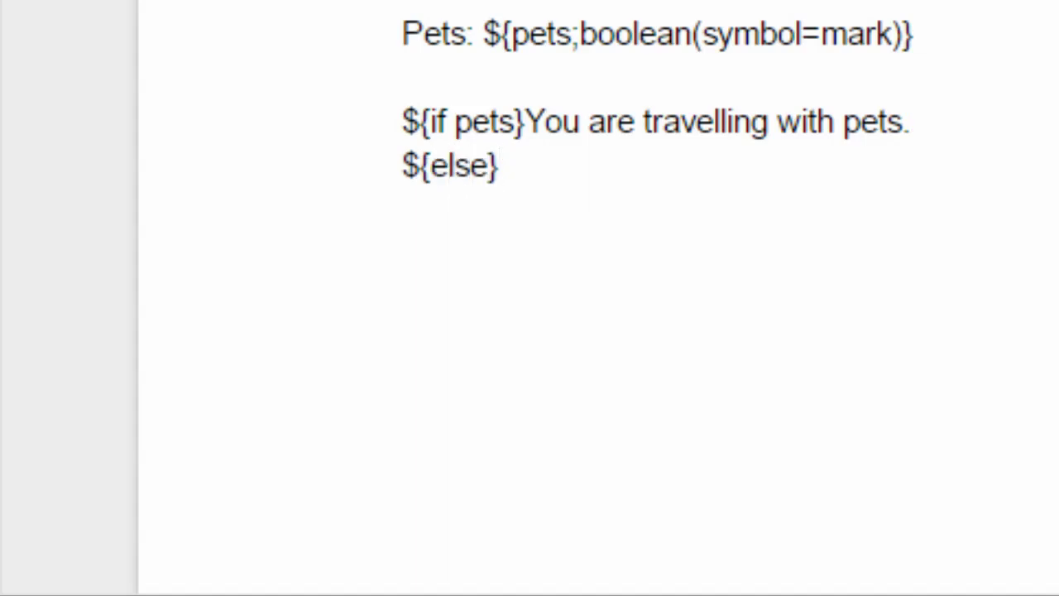
{"action": "type", "text": "No pets"}
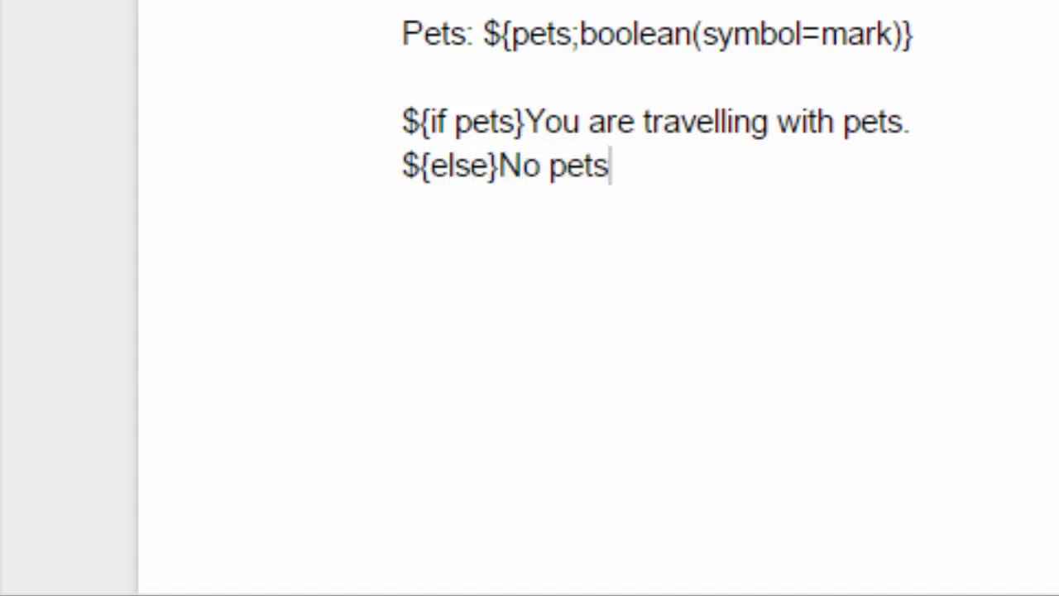
{"action": "key", "text": "Return"}
{"action": "type", "text": "${end}"}
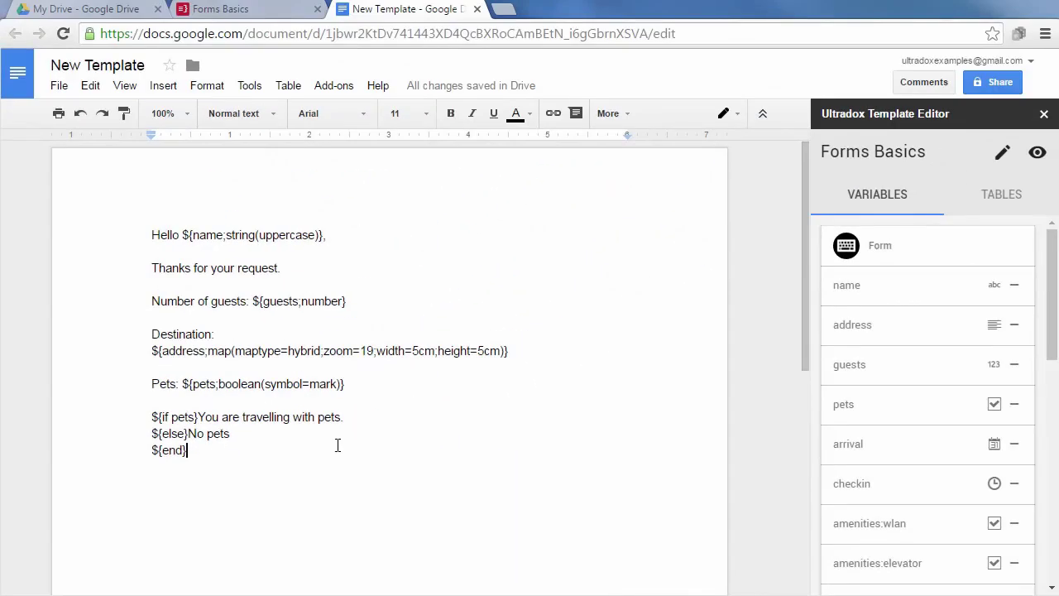
Preview the merged PDF with uppercase name, 4 guests, hybrid map, a pets cross and 'No pets'.
{"action": "left_click", "coordinate": [1038, 156]}
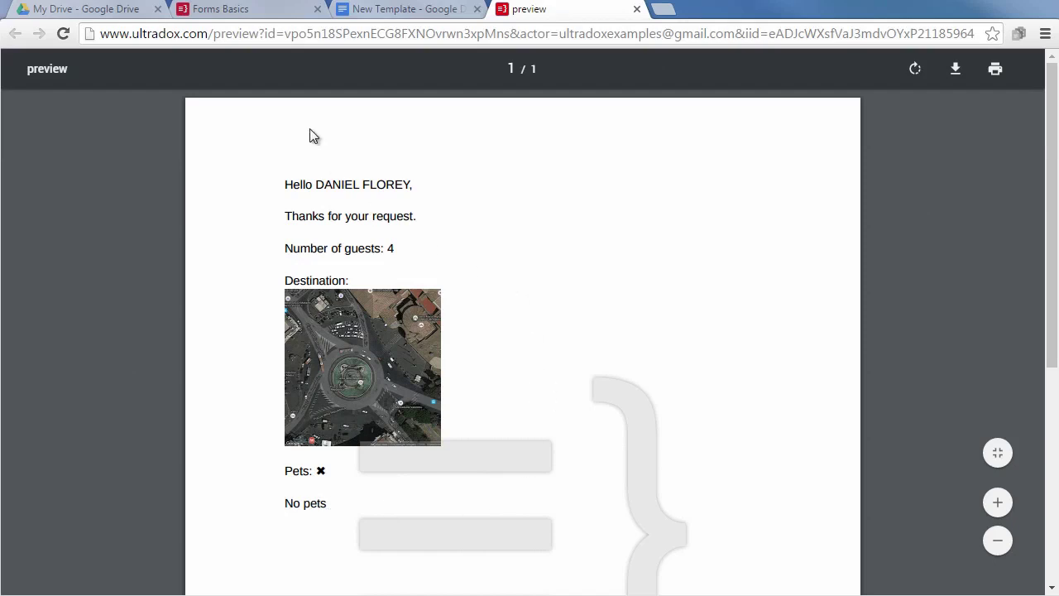
In Forms Basics, set Number of guests to 5, tick pets, and save the test data.
{"action": "left_click", "coordinate": [243, 12]}
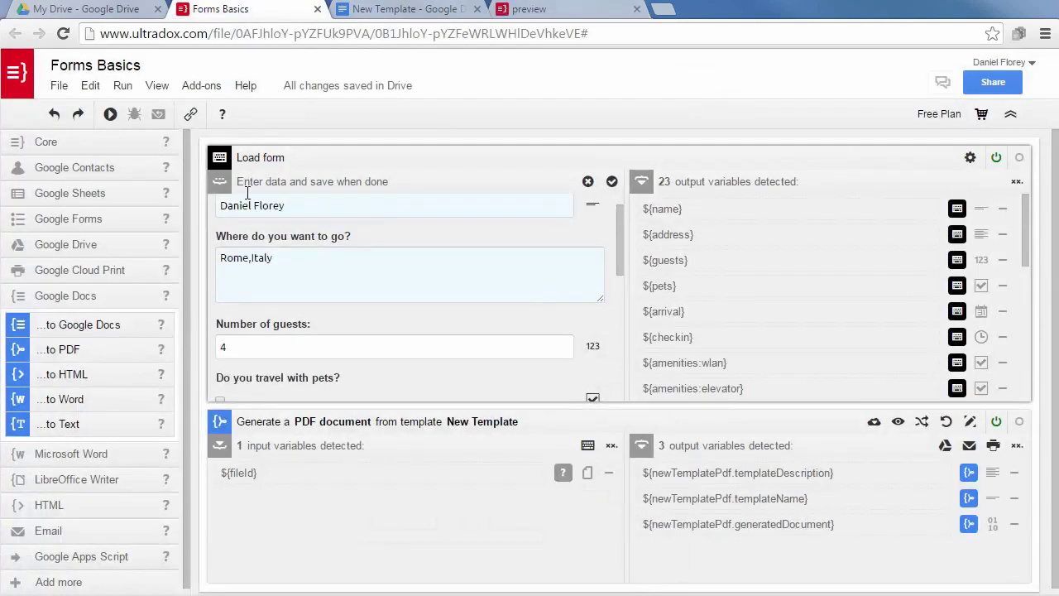
{"action": "left_click", "coordinate": [562, 342]}
{"action": "scroll", "coordinate": [563, 341], "scroll_direction": "down", "scroll_amount": 1}
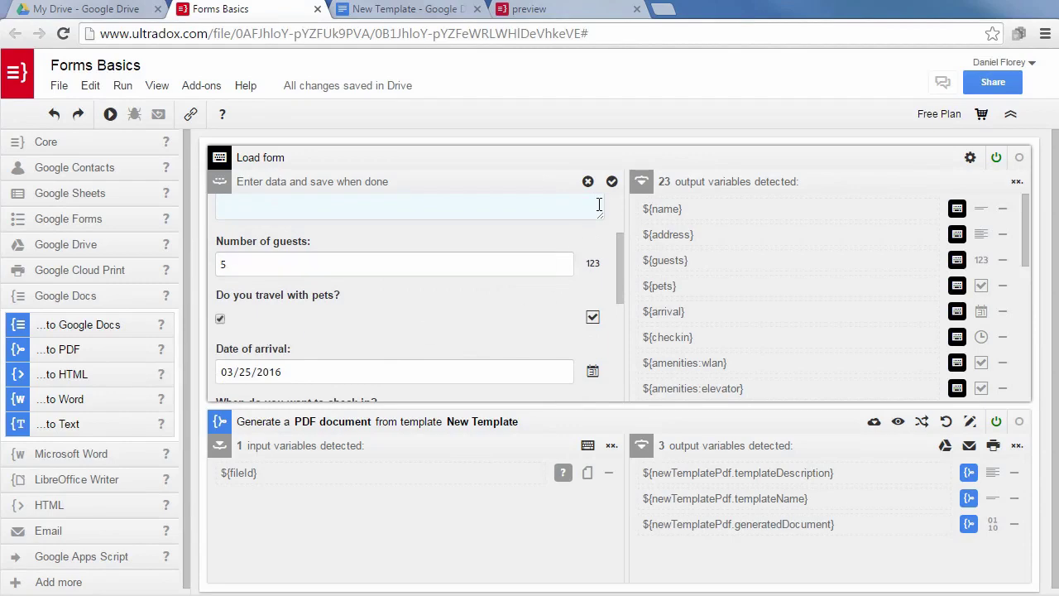
{"action": "left_click", "coordinate": [611, 181]}
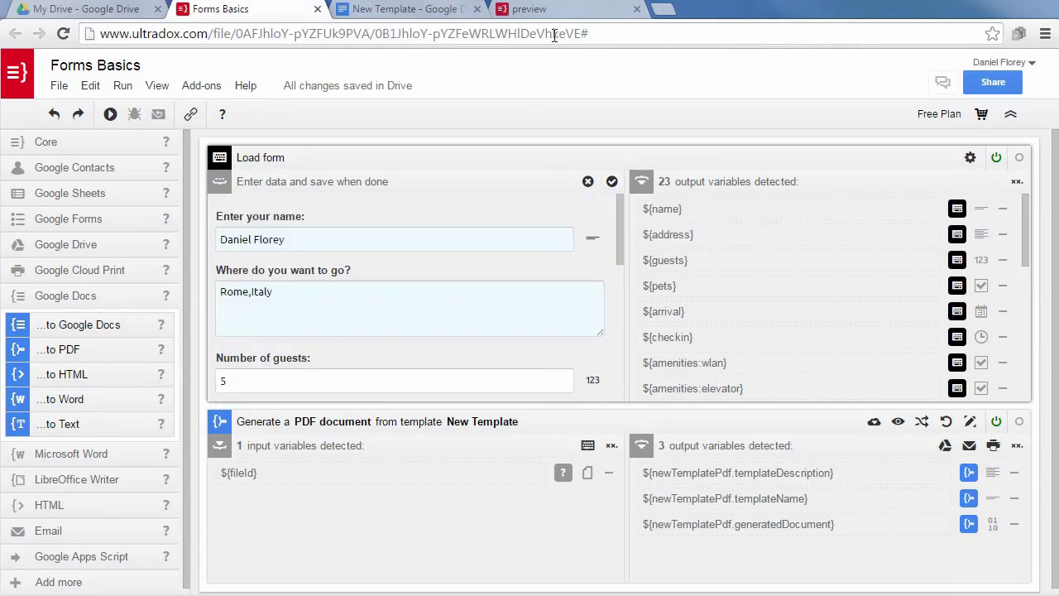
Reload the preview to confirm 5 guests travelling with pets, then return to the template.
{"action": "left_click", "coordinate": [562, 10]}
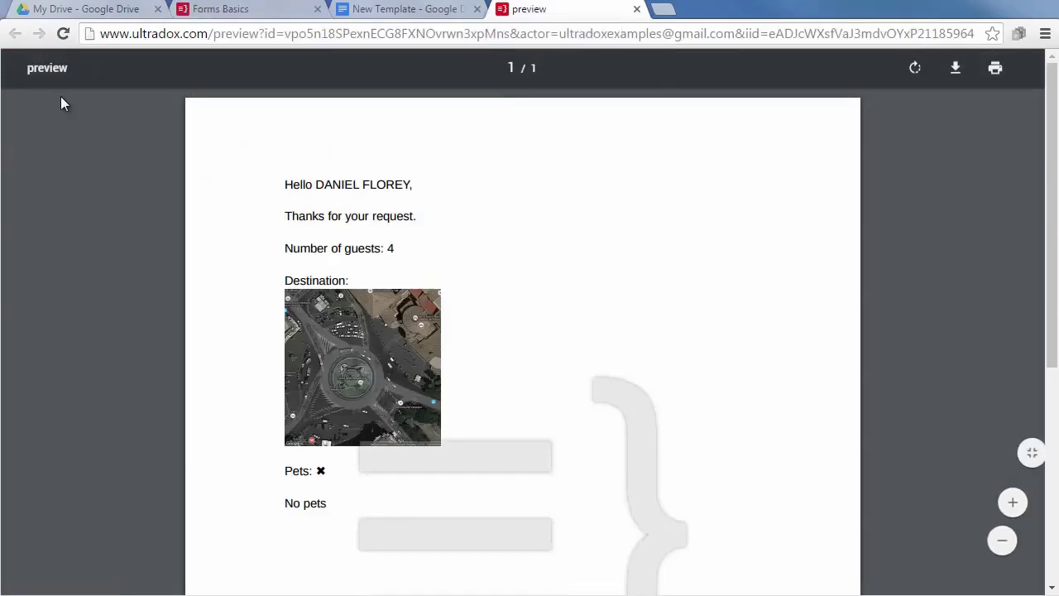
{"action": "left_click", "coordinate": [67, 32]}
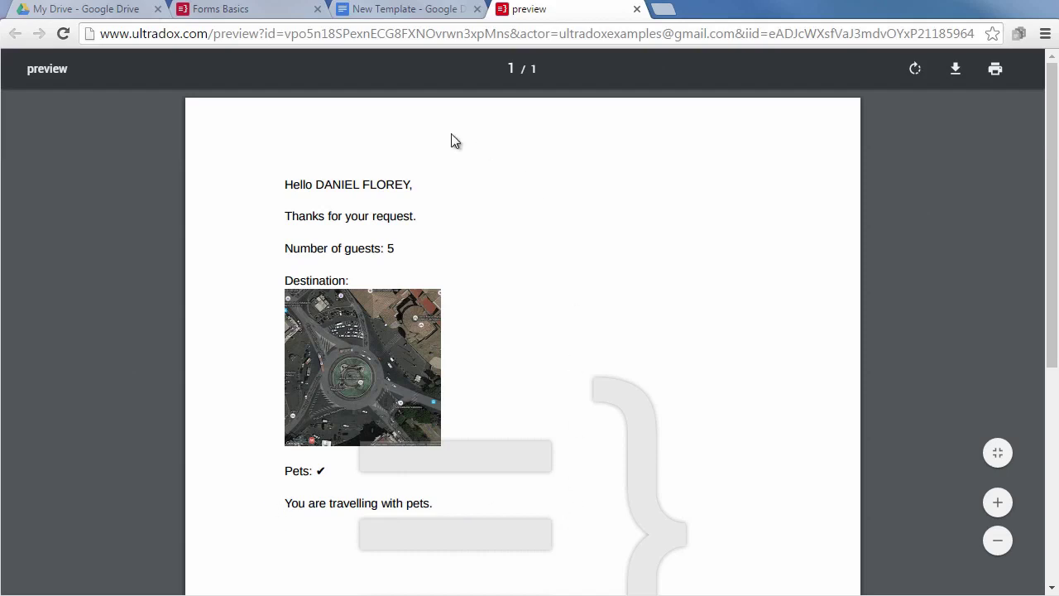
{"action": "left_click", "coordinate": [395, 10]}
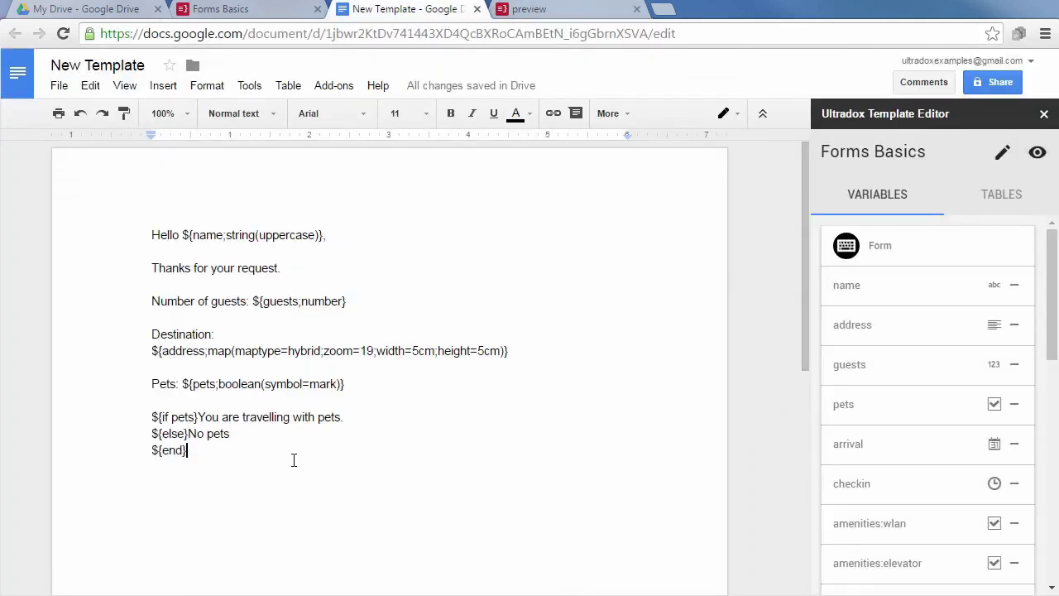
Insert a 'Wireless LAN: ${amenities:wlan;boolean}' line below the ${end} tag.
{"action": "key", "text": "Return"}
{"action": "key", "text": "Return"}
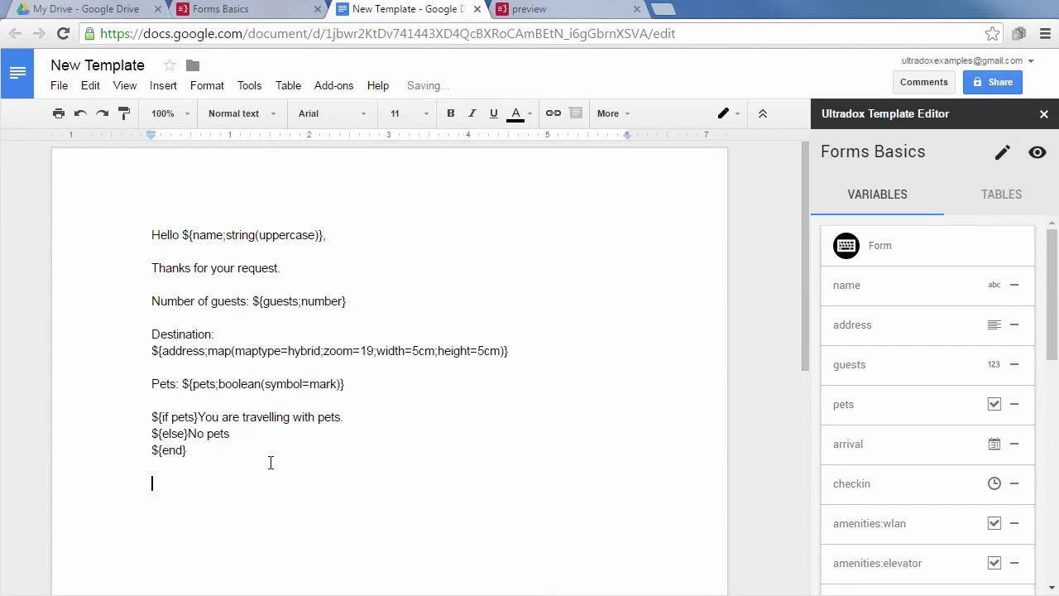
{"action": "scroll", "coordinate": [270, 463], "scroll_direction": "down", "scroll_amount": 1}
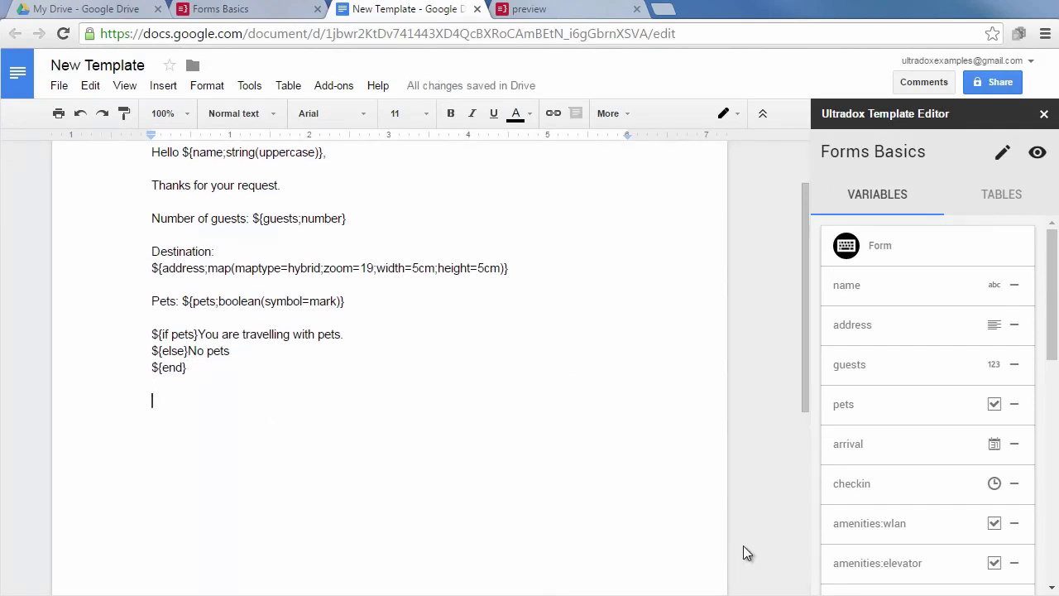
{"action": "left_click", "coordinate": [881, 526]}
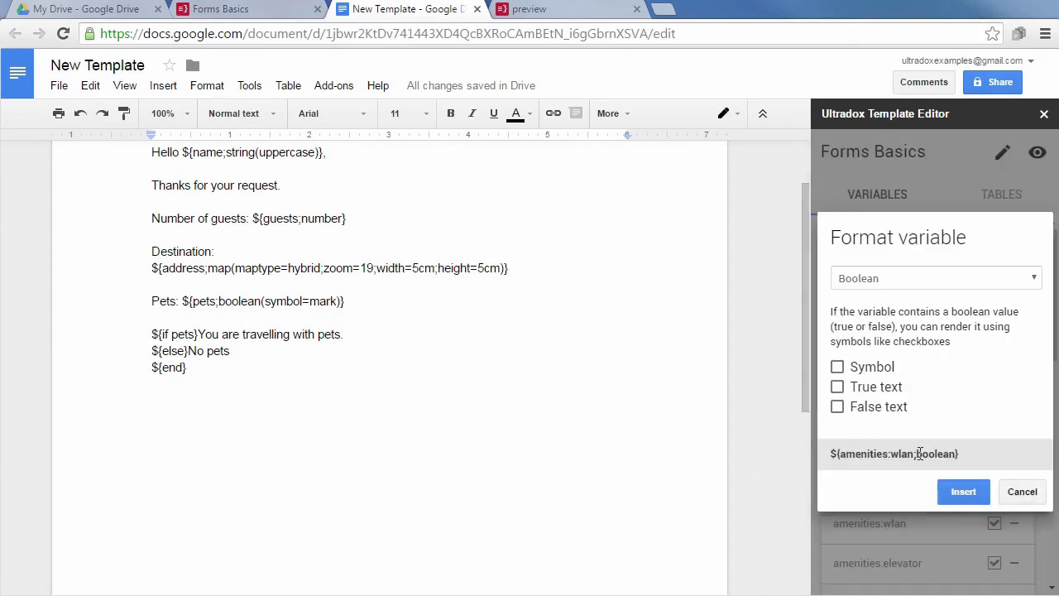
{"action": "left_click", "coordinate": [979, 497]}
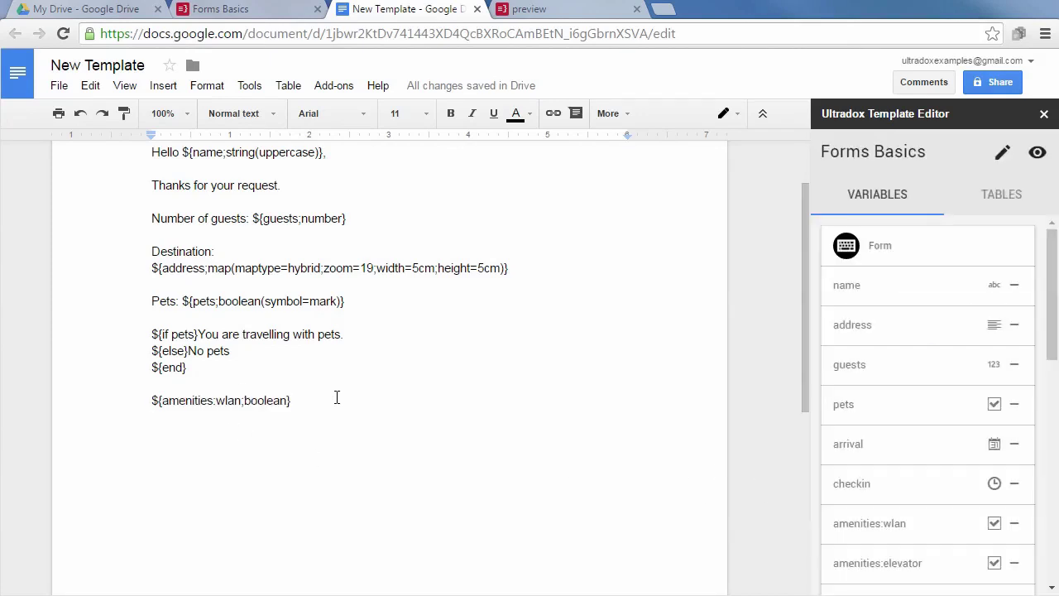
{"action": "key", "text": "Home"}
{"action": "type", "text": "W"}
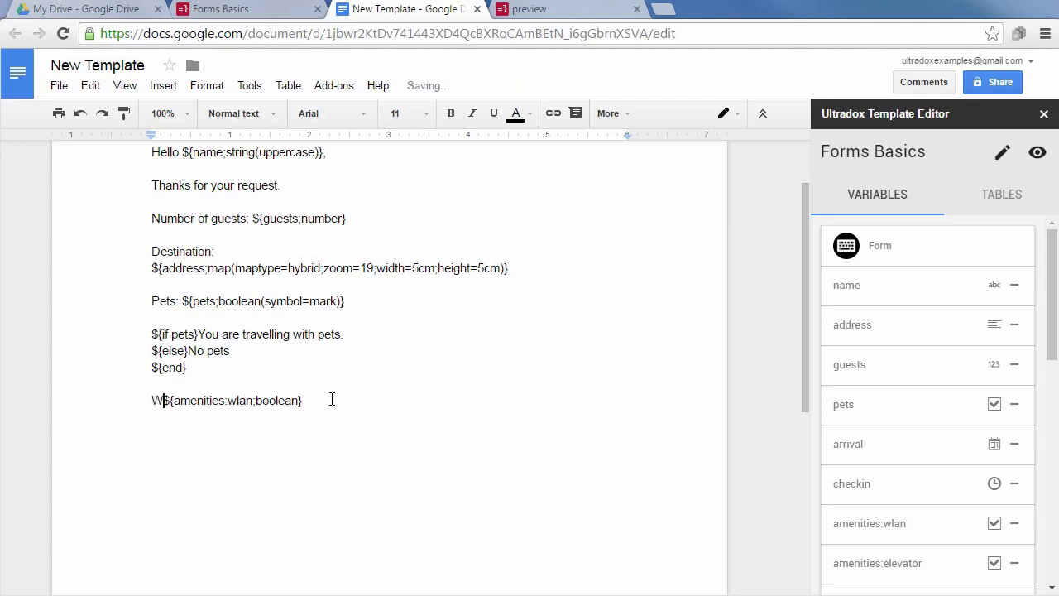
{"action": "type", "text": "ireless LAN"}
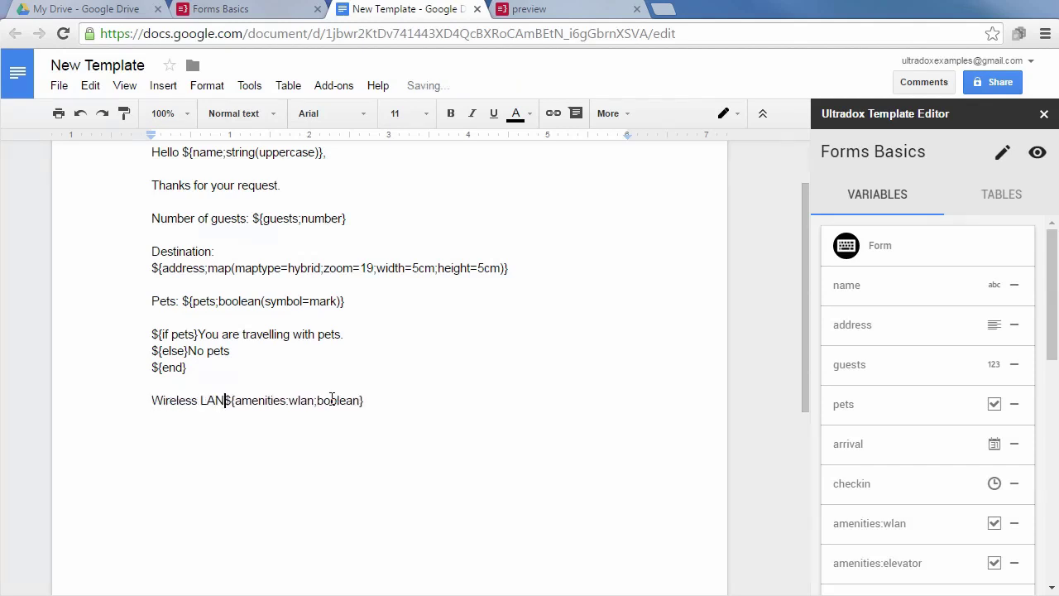
{"action": "type", "text": ":"}
{"action": "key", "text": "End"}
{"action": "key", "text": "Return"}
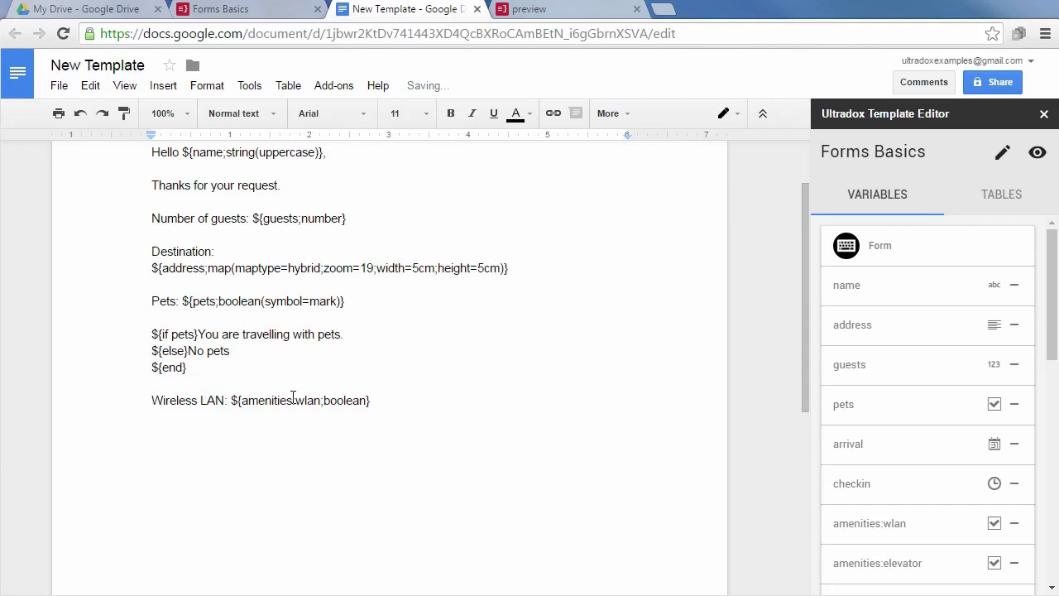
Insert a simple amenities table with the checked and value columns.
{"action": "left_click", "coordinate": [1006, 199]}
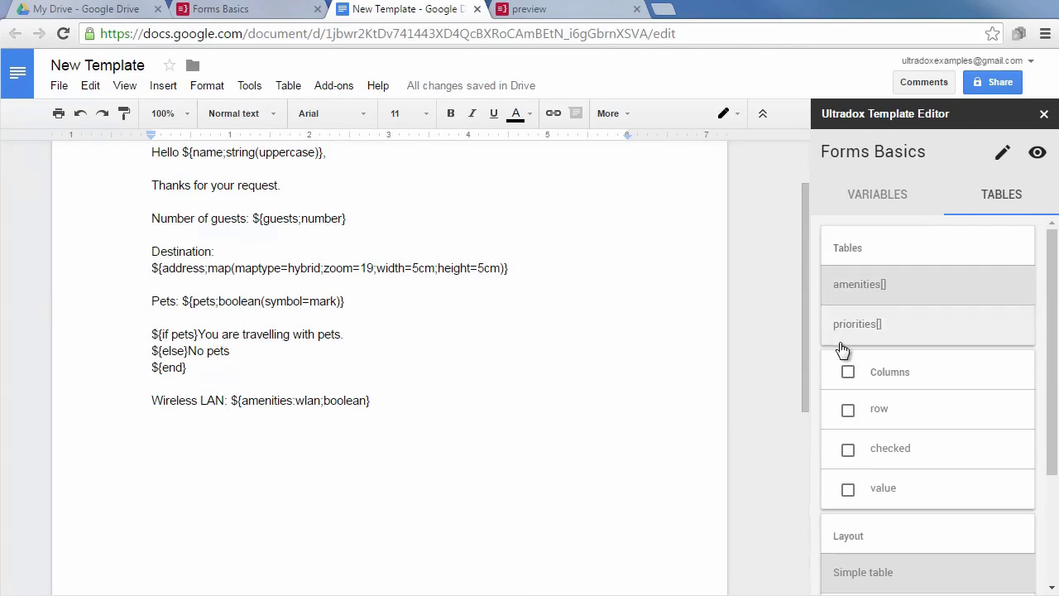
{"action": "left_click", "coordinate": [852, 286]}
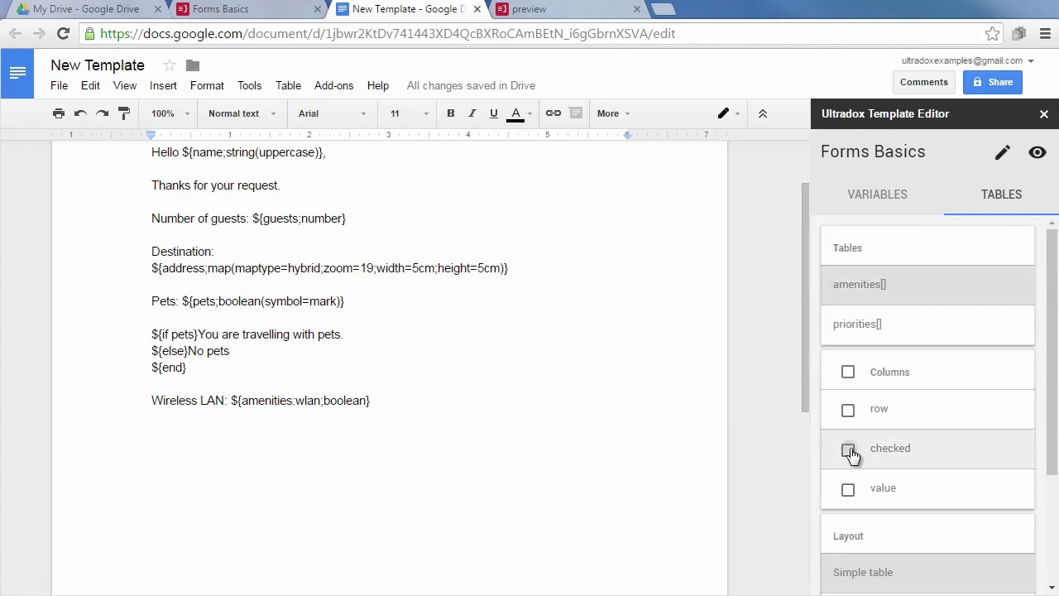
{"action": "left_click", "coordinate": [848, 449]}
{"action": "left_click", "coordinate": [848, 491]}
{"action": "scroll", "coordinate": [969, 449], "scroll_direction": "down", "scroll_amount": 3}
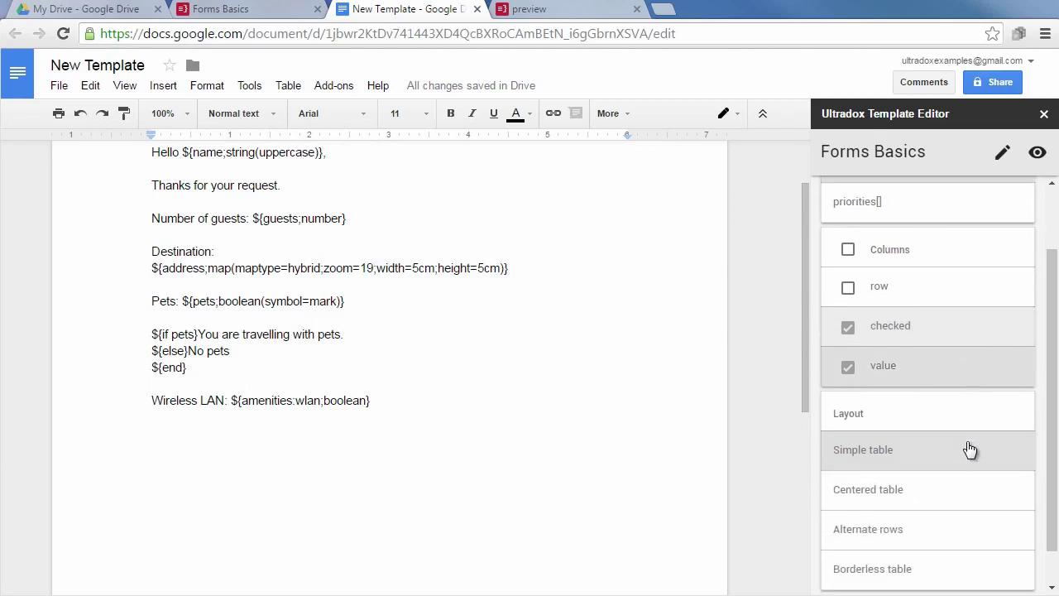
{"action": "left_click", "coordinate": [903, 419]}
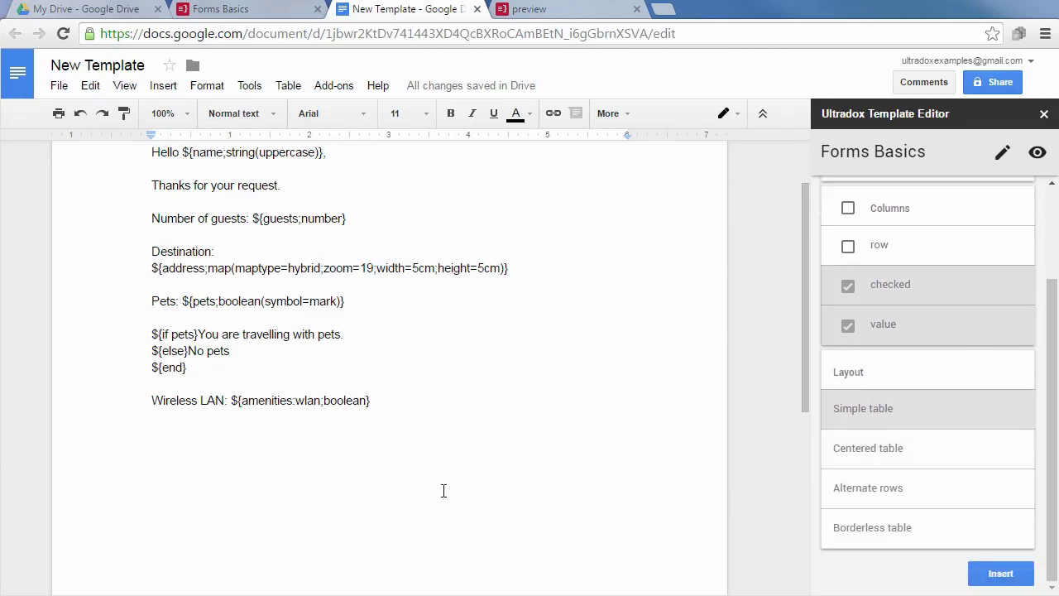
{"action": "left_click", "coordinate": [1001, 574]}
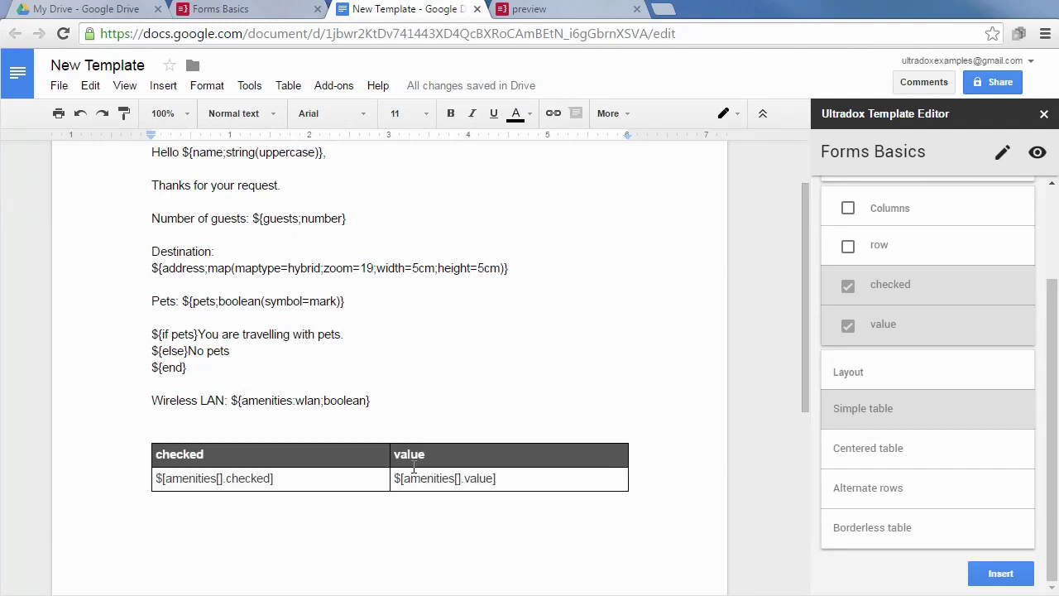
Rename the amenities table headers to 'Required' and 'Amenity'.
{"action": "double_click", "coordinate": [403, 455]}
{"action": "type", "text": "Amenity"}
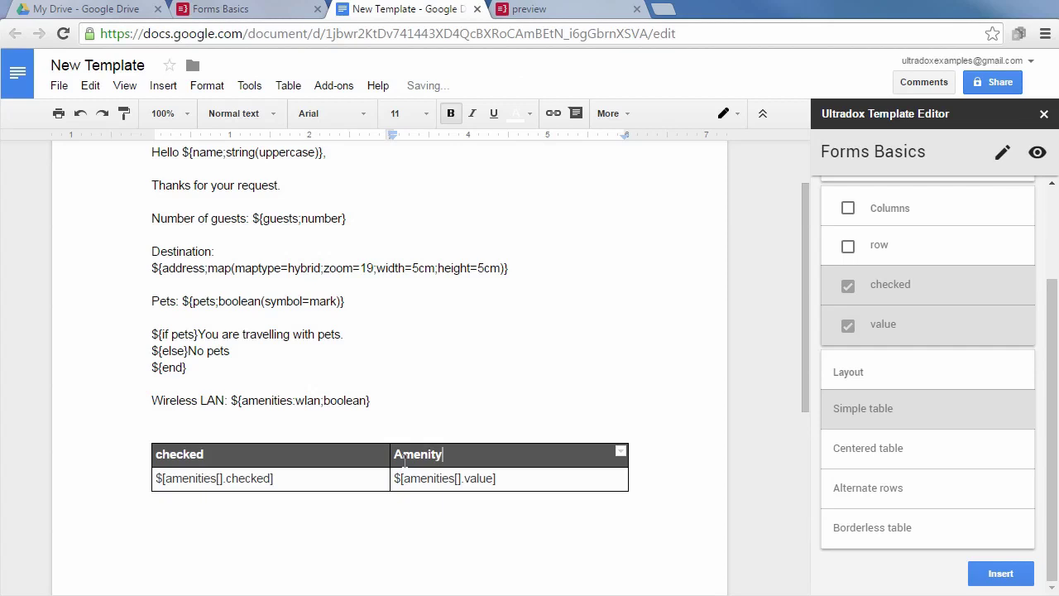
{"action": "key", "text": "shift+Tab"}
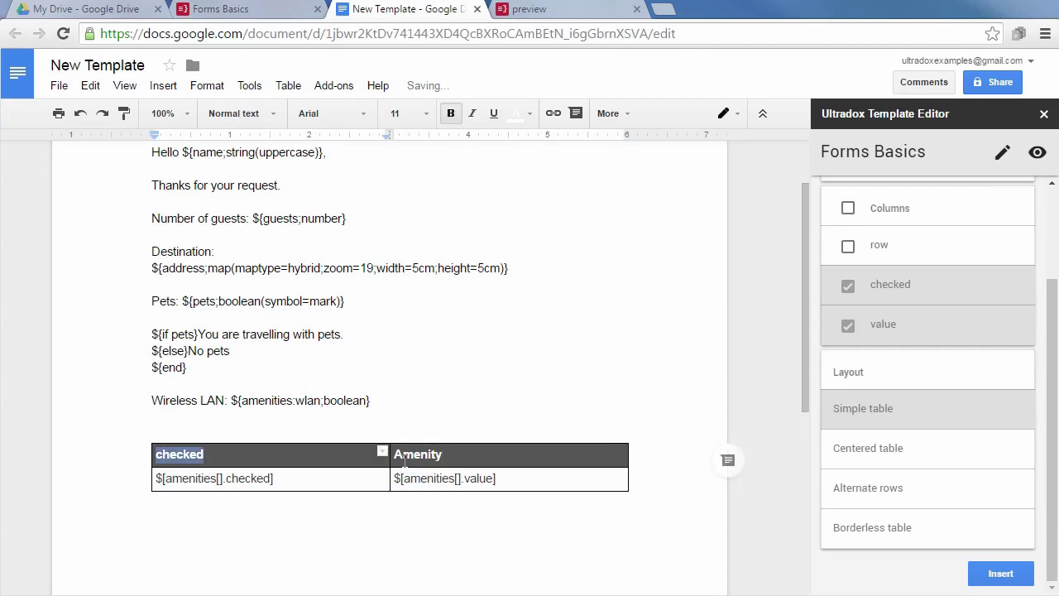
{"action": "type", "text": "Required"}
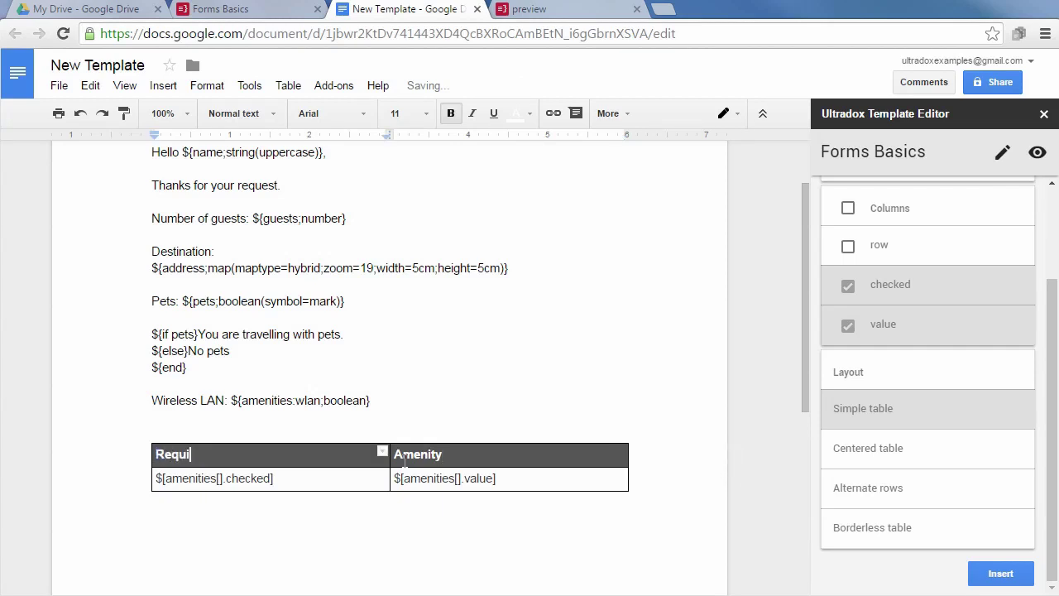
{"action": "left_click", "coordinate": [447, 516]}
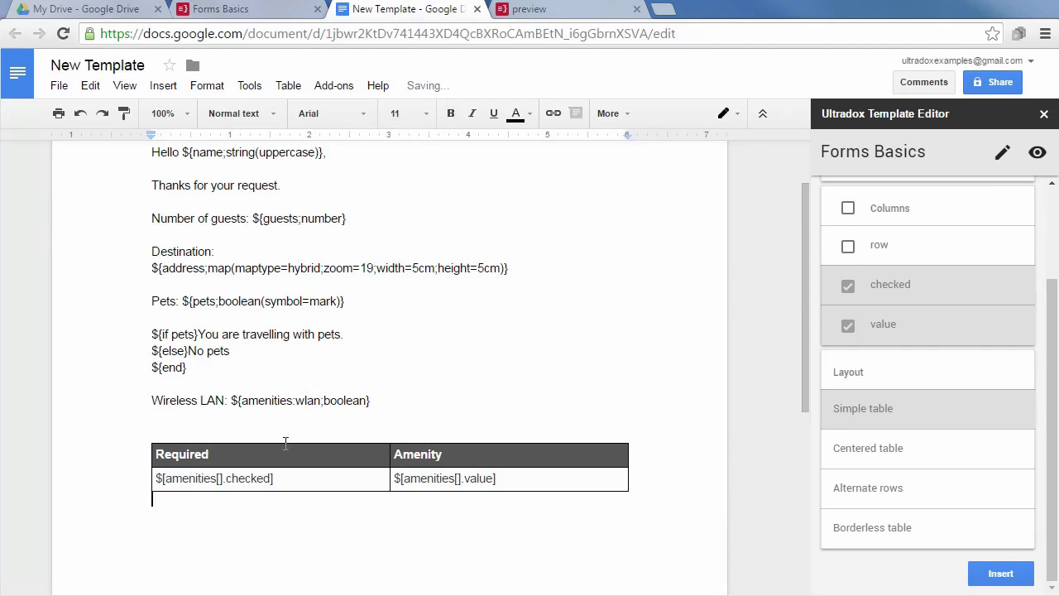
{"action": "scroll", "coordinate": [333, 505], "scroll_direction": "down", "scroll_amount": 1}
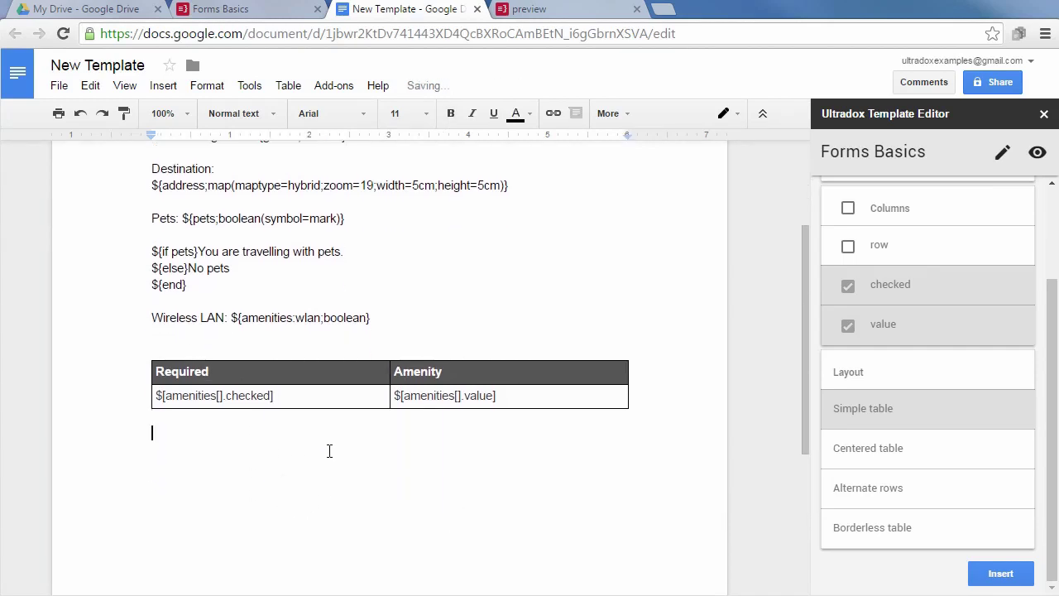
Insert a priorities table with row and column fields and alternate-row shading.
{"action": "scroll", "coordinate": [901, 385], "scroll_direction": "up", "scroll_amount": 2}
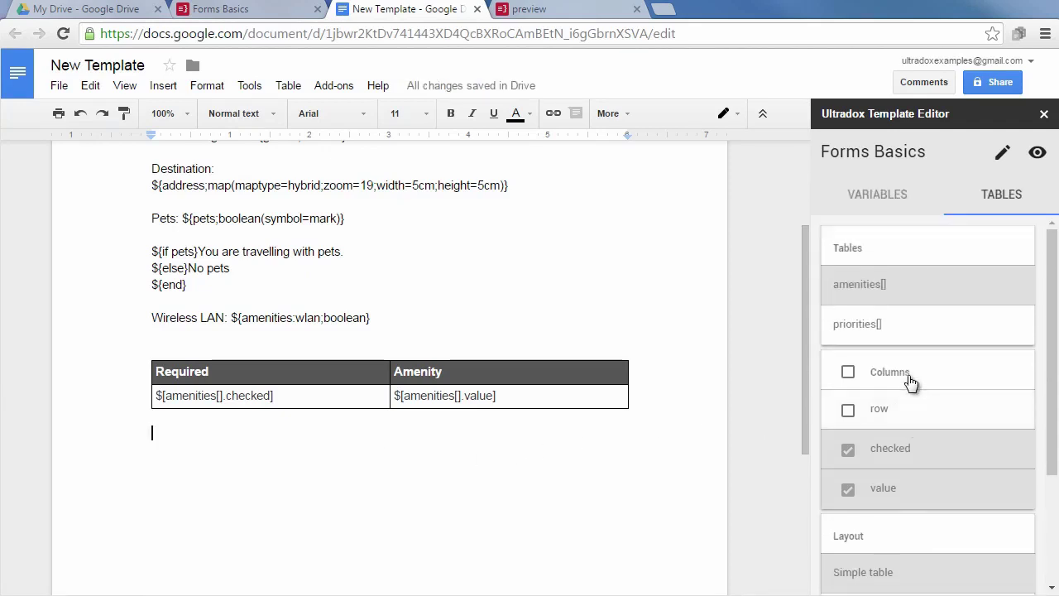
{"action": "left_click", "coordinate": [858, 328]}
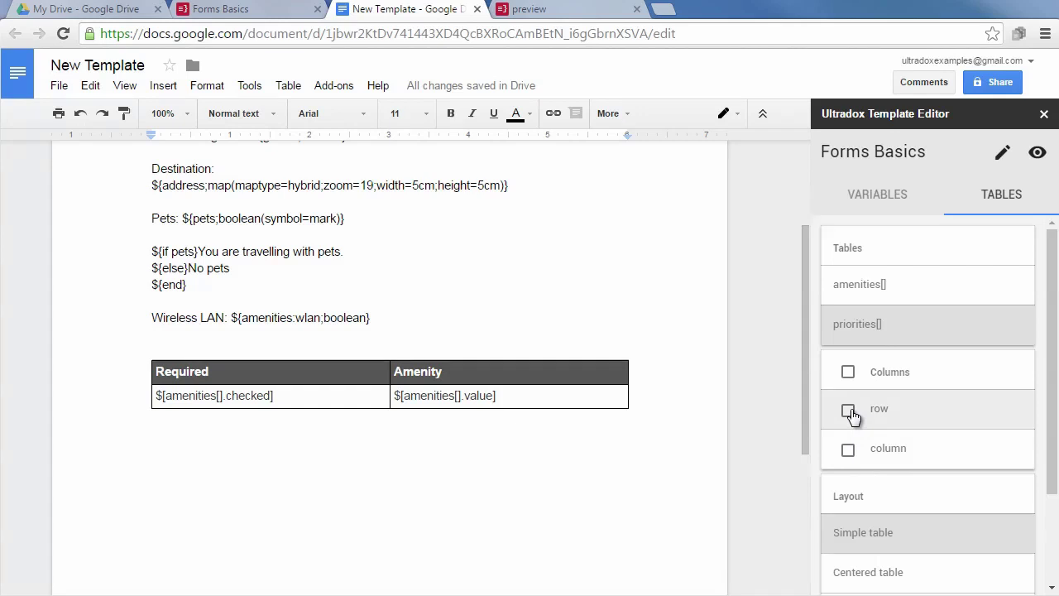
{"action": "scroll", "coordinate": [852, 416], "scroll_direction": "down", "scroll_amount": 2}
{"action": "left_click", "coordinate": [848, 288]}
{"action": "left_click", "coordinate": [848, 327]}
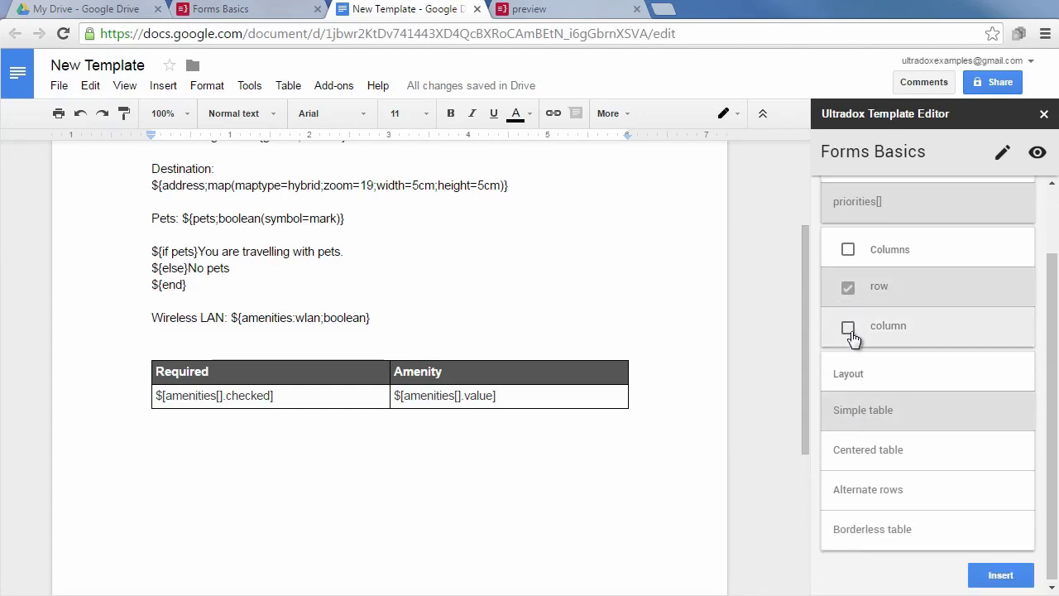
{"action": "left_click", "coordinate": [864, 494]}
{"action": "left_click", "coordinate": [996, 575]}
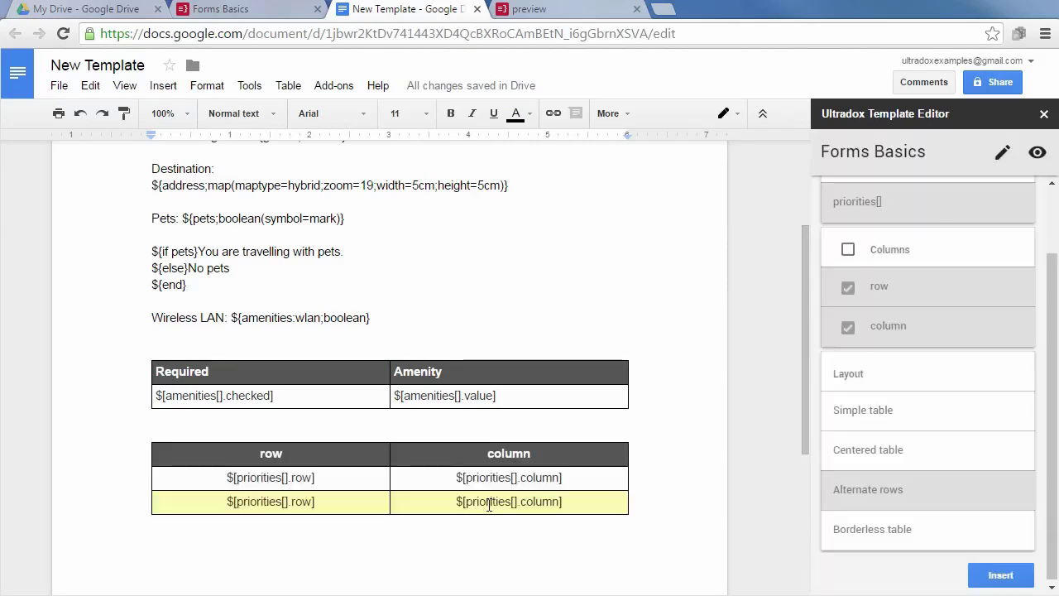
Rename the priorities table headers to 'Feature' and 'Priority'.
{"action": "double_click", "coordinate": [273, 454]}
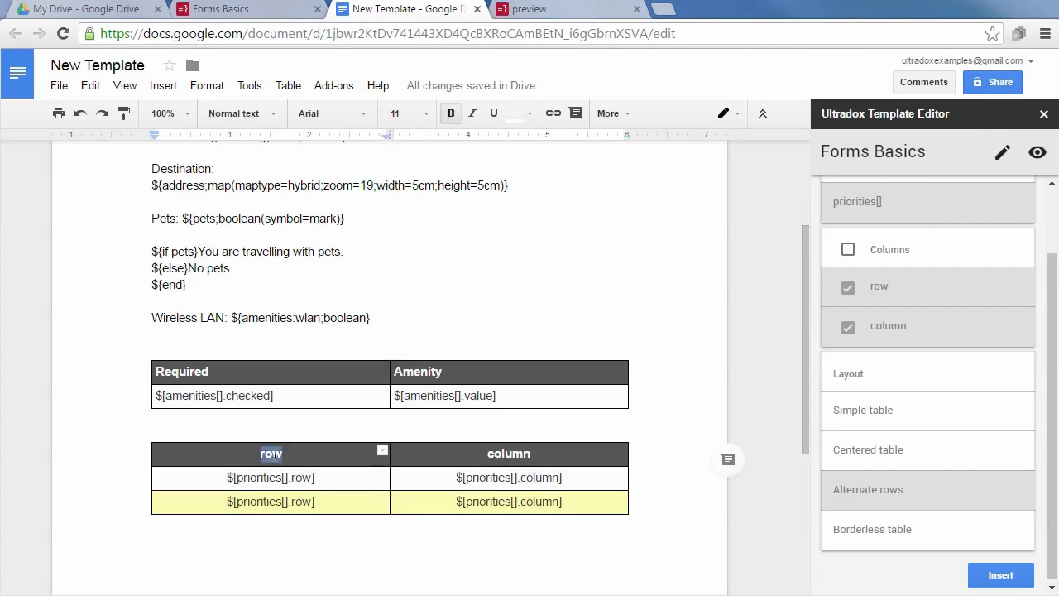
{"action": "type", "text": "Feature"}
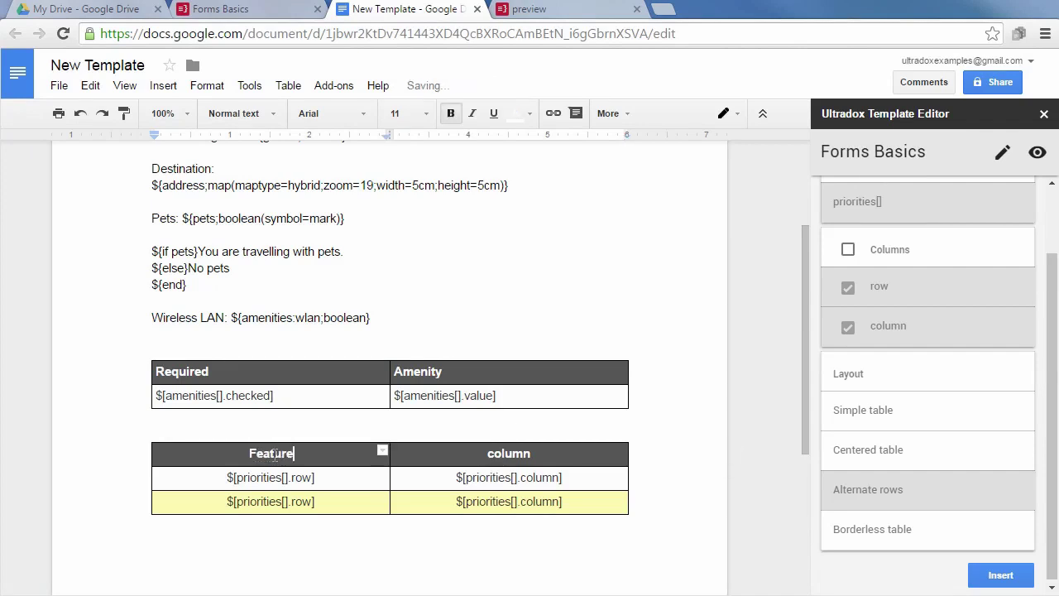
{"action": "key", "text": "Tab"}
{"action": "type", "text": "Priority"}
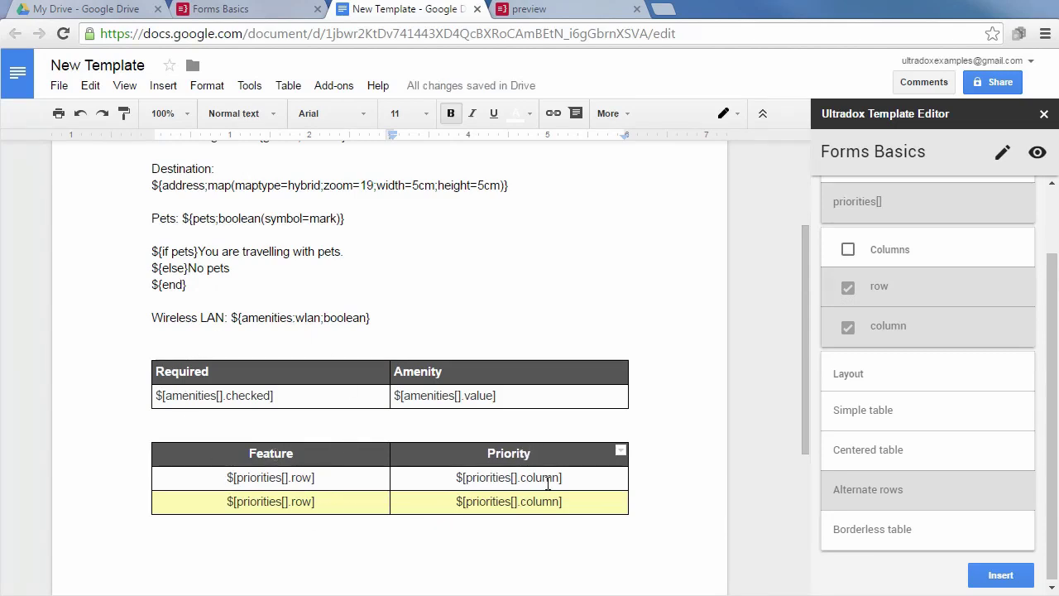
Reload the merged preview, check the amenities and priorities tables, then return to Forms Basics.
{"action": "left_click", "coordinate": [596, 10]}
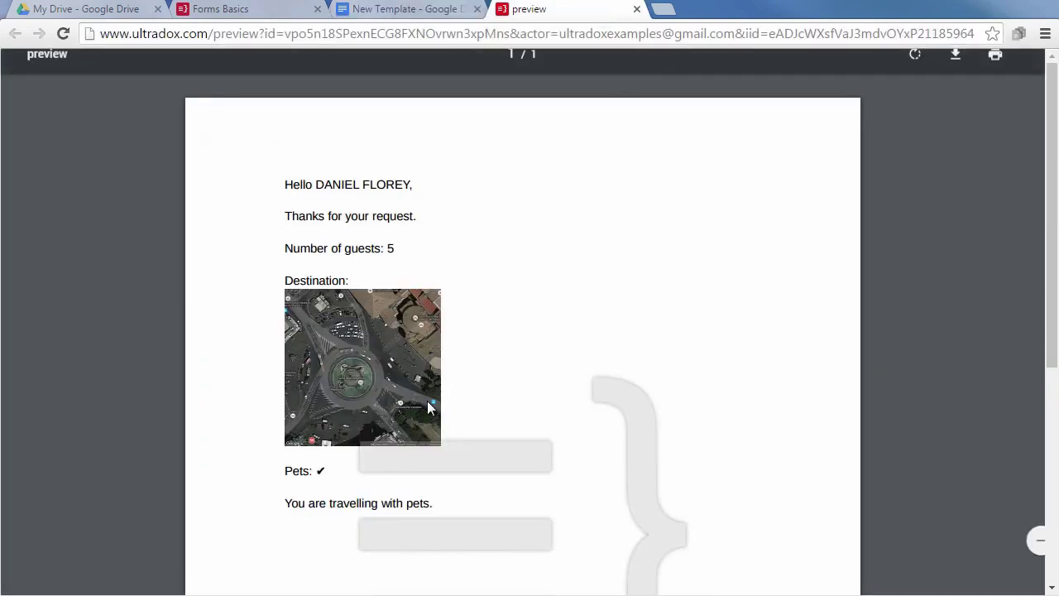
{"action": "left_click", "coordinate": [60, 34]}
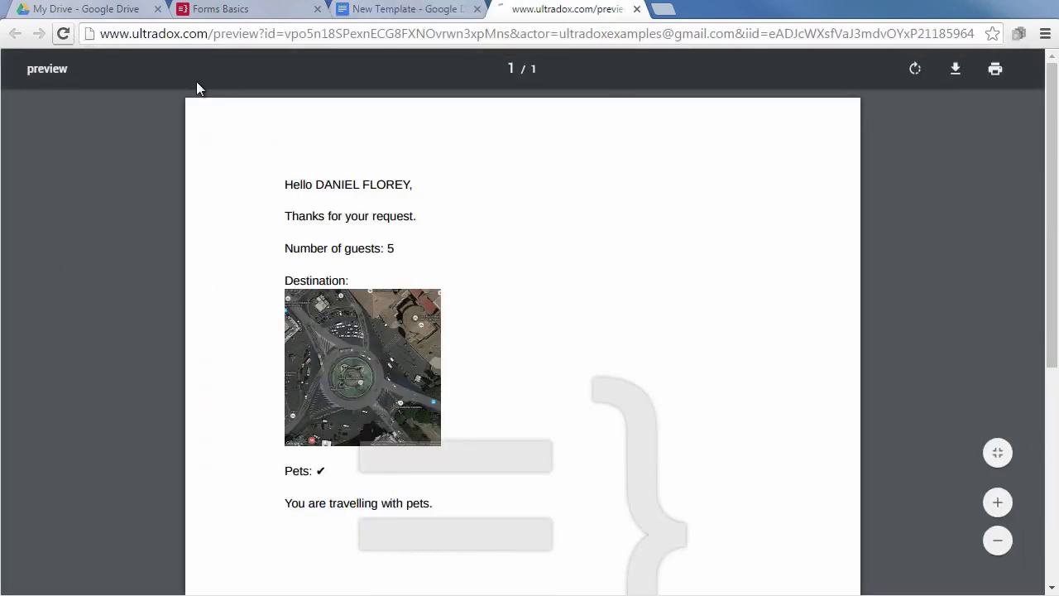
{"action": "scroll", "coordinate": [644, 404], "scroll_direction": "down", "scroll_amount": 4}
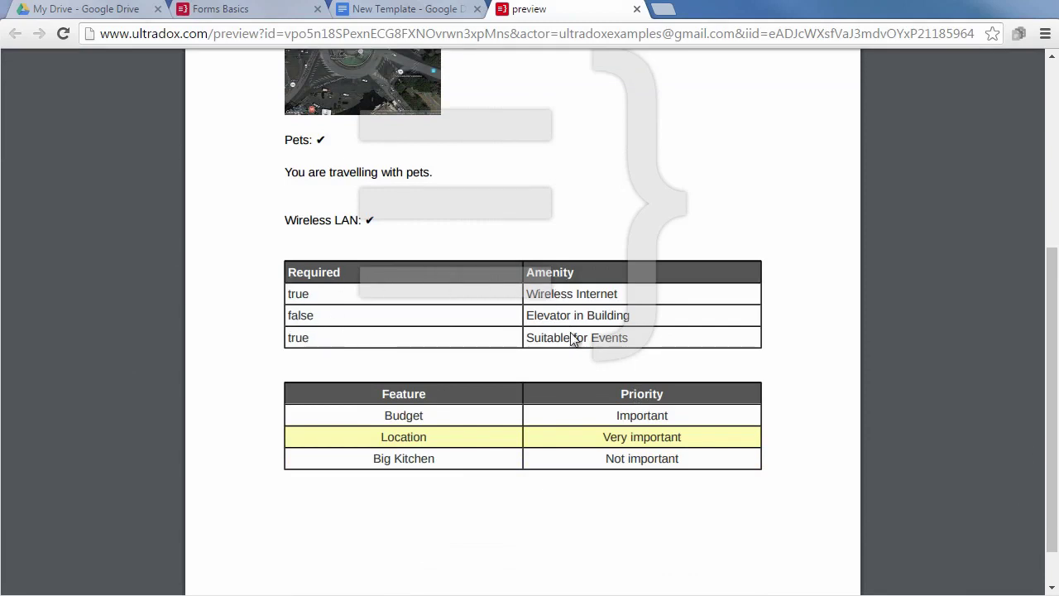
{"action": "left_click", "coordinate": [252, 16]}
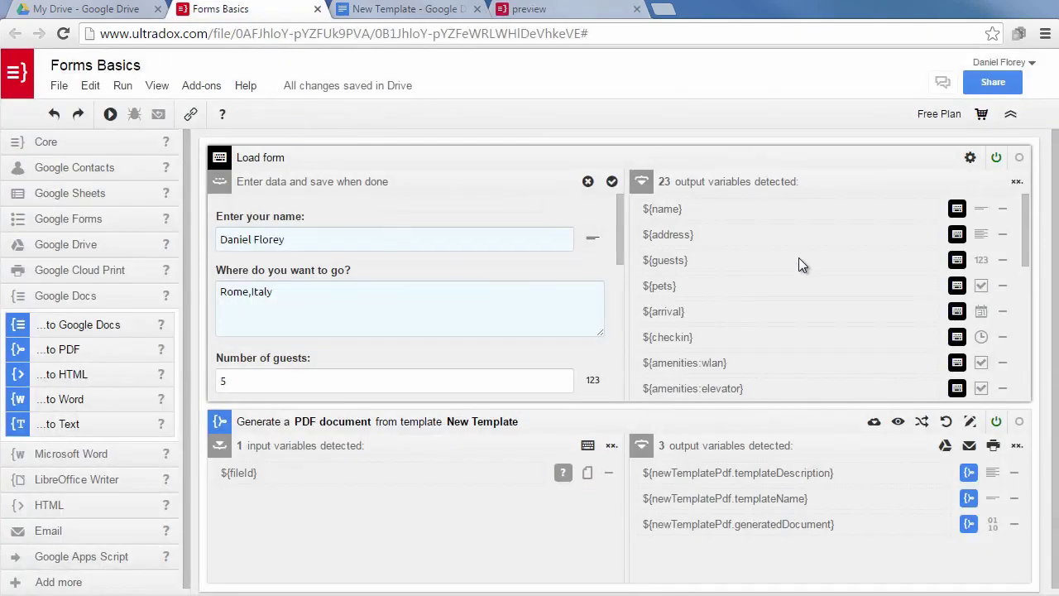
Add a new Table question to the Ultradox form from the Load form settings.
{"action": "left_click", "coordinate": [970, 158]}
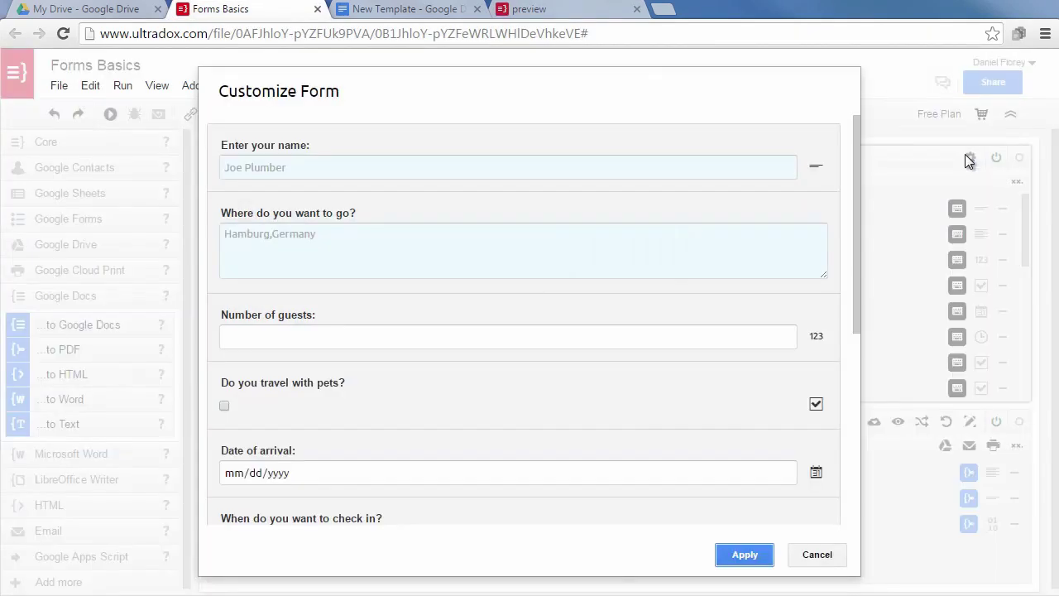
{"action": "scroll", "coordinate": [676, 399], "scroll_direction": "down", "scroll_amount": 5}
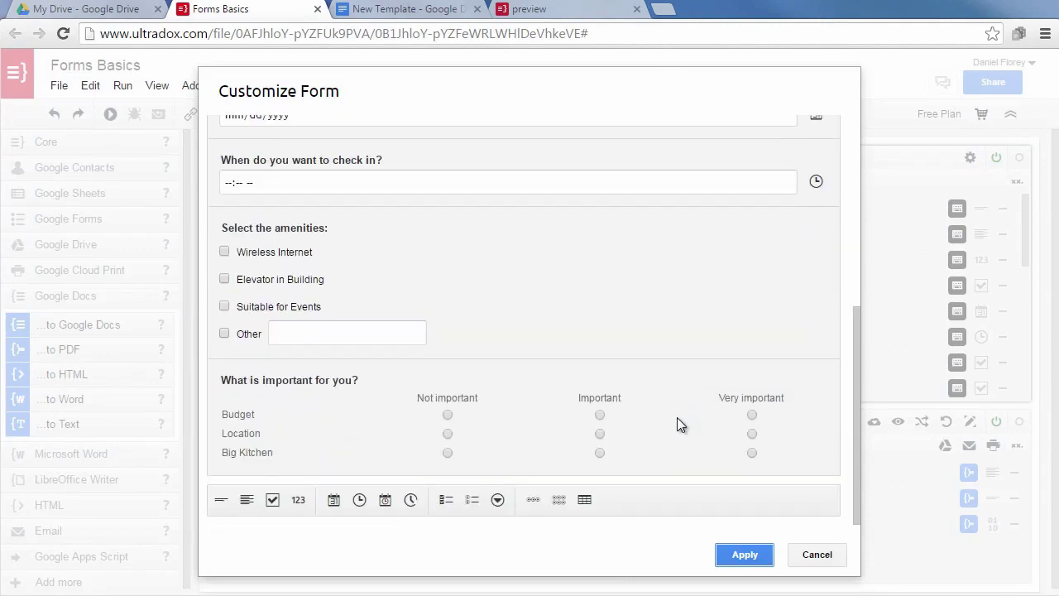
{"action": "left_click", "coordinate": [583, 501]}
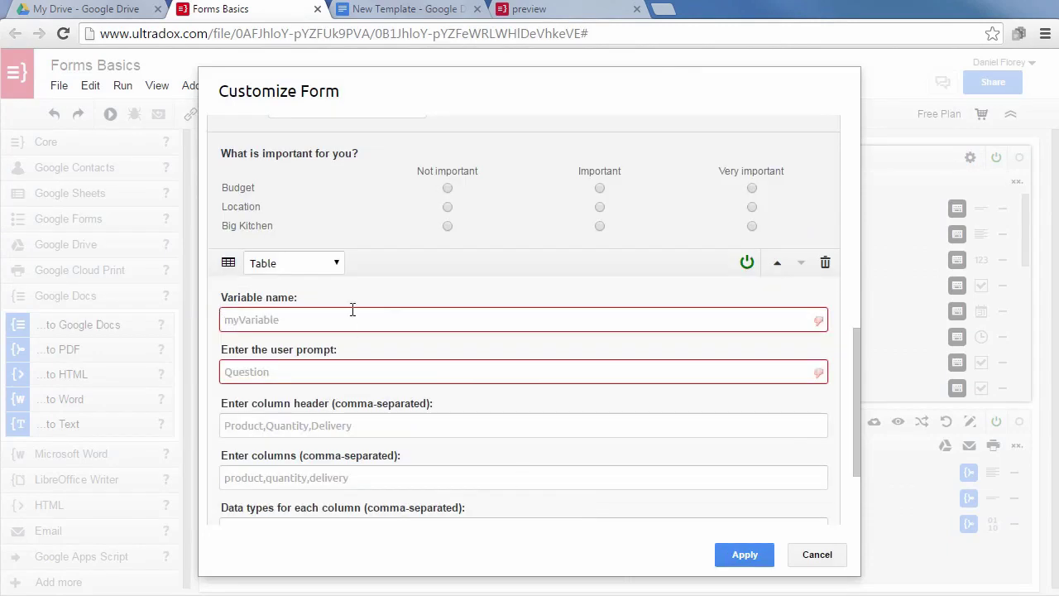
Name the table 'beverage' with prompt 'Select beverages:', headers 'Name,,Quantity,Comment', columns checked,name,quantity,comment.
{"action": "left_click", "coordinate": [373, 319]}
{"action": "type", "text": "beverages"}
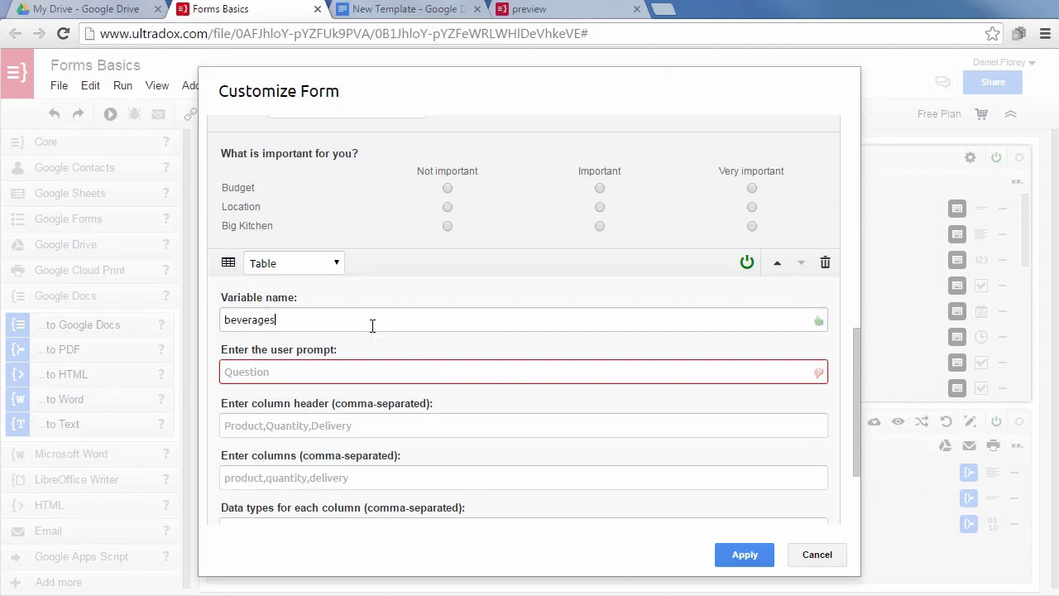
{"action": "key", "text": "Tab"}
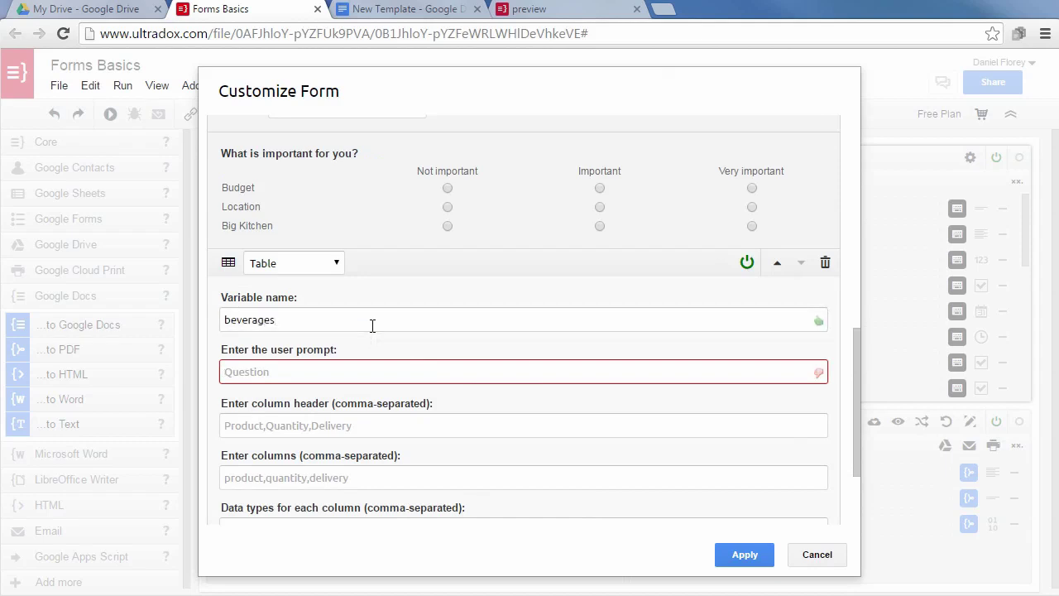
{"action": "type", "text": "Select b"}
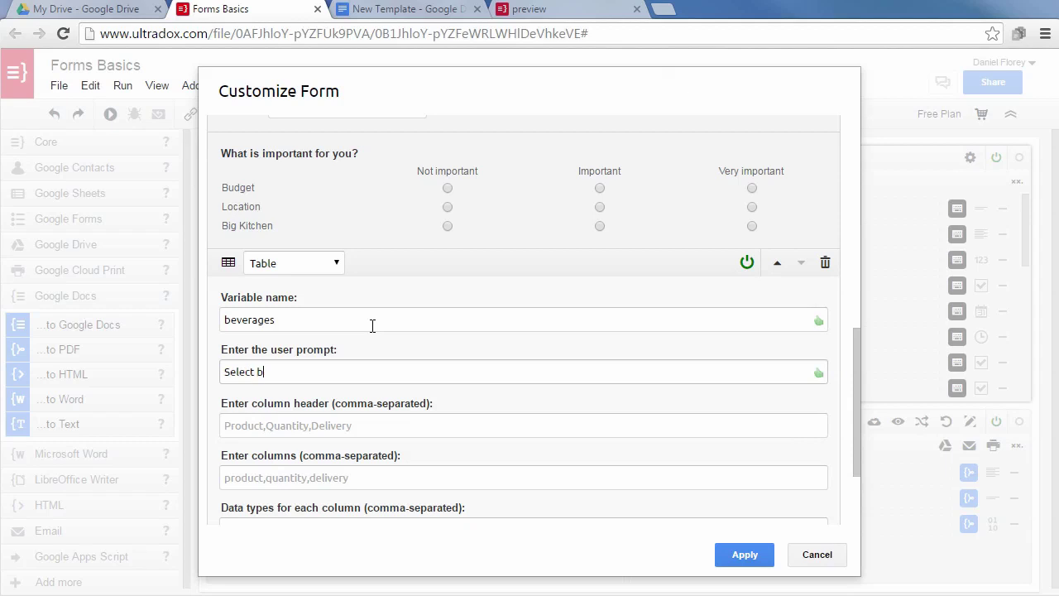
{"action": "type", "text": "everages:"}
{"action": "key", "text": "Tab"}
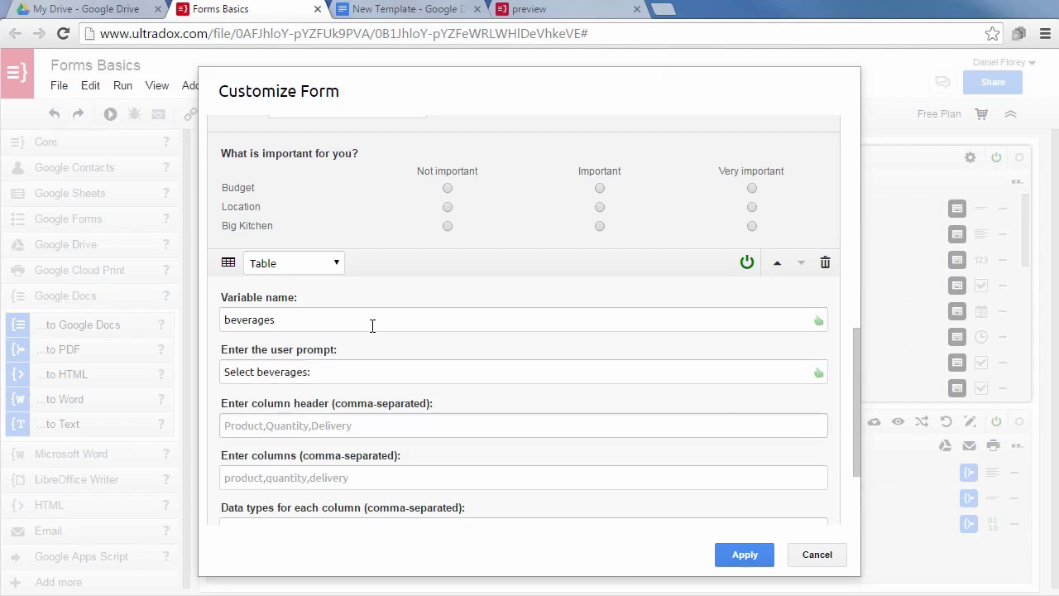
{"action": "type", "text": "Name"}
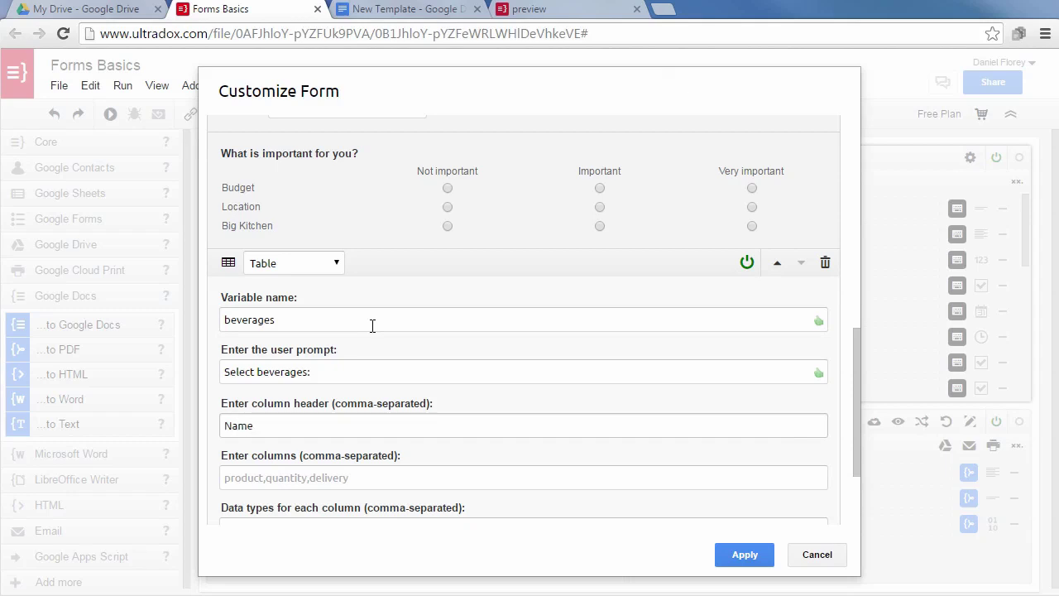
{"action": "type", "text": ",,Quantity,Comment"}
{"action": "key", "text": "Tab"}
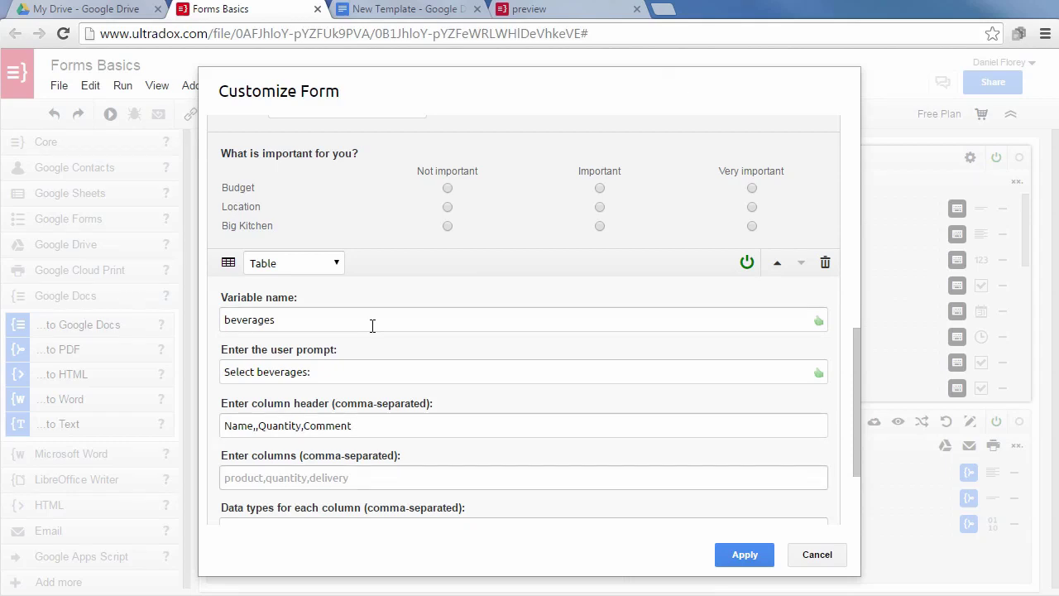
{"action": "type", "text": "che"}
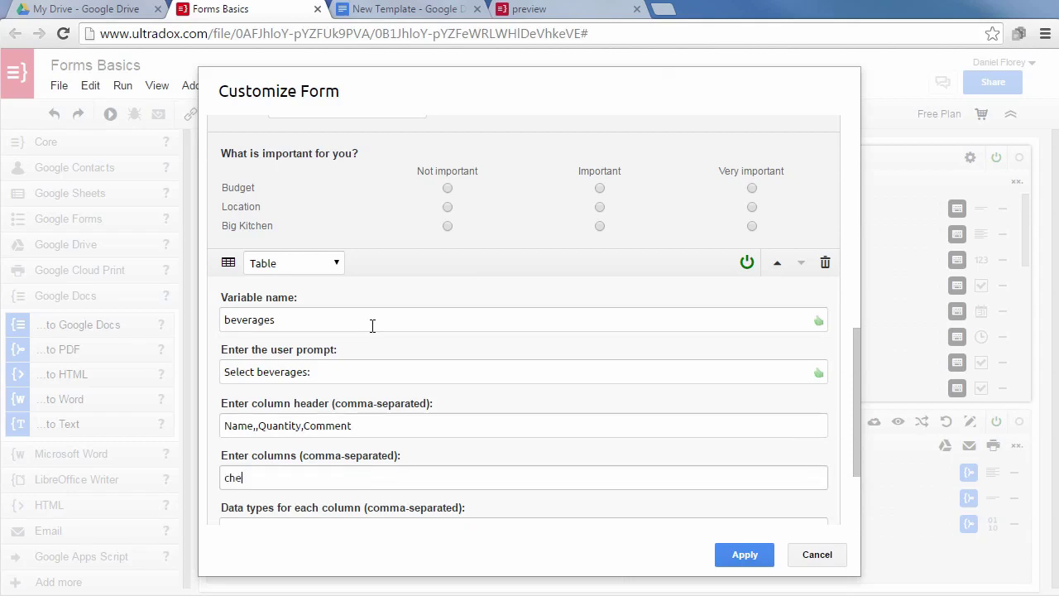
{"action": "type", "text": "cked,name,quantity,comment"}
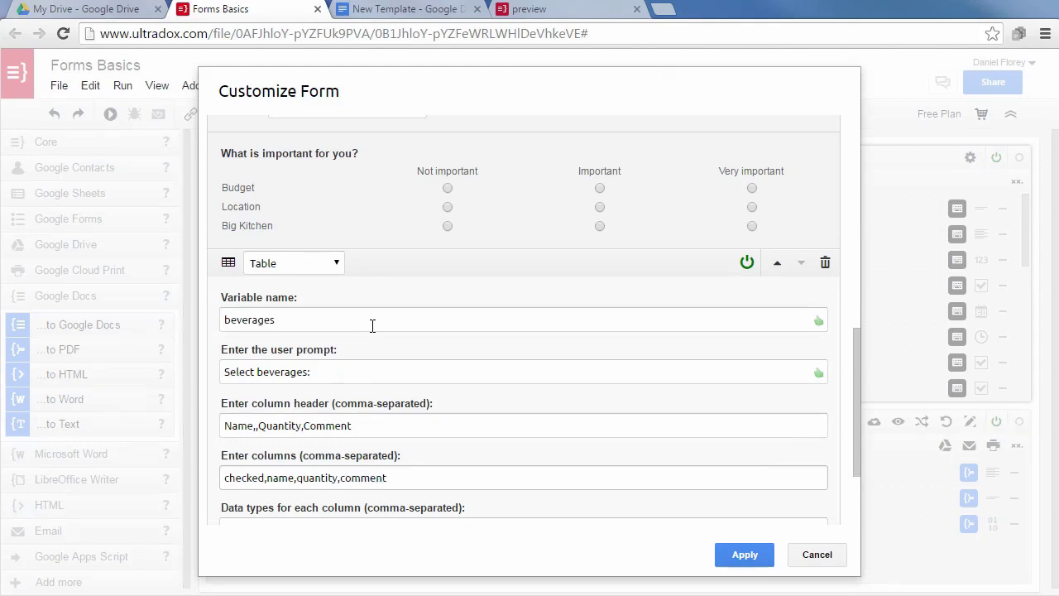
{"action": "scroll", "coordinate": [458, 376], "scroll_direction": "down", "scroll_amount": 1}
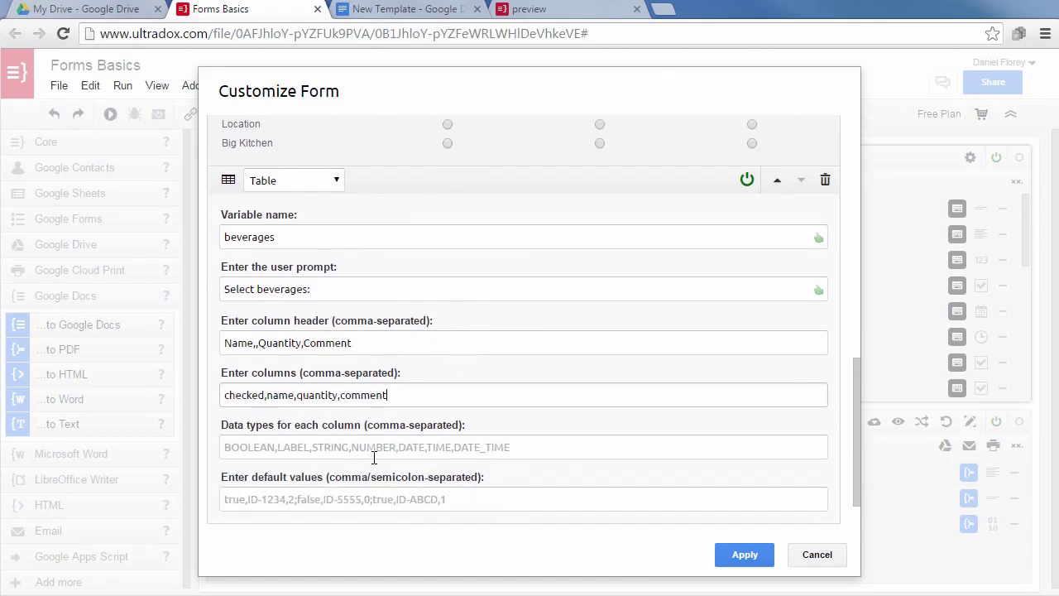
Set the column types to BOOLEAN,LABEL,NUMBER,STRING and a first default row false,Coffee,0.
{"action": "left_click", "coordinate": [374, 451]}
{"action": "type", "text": "B"}
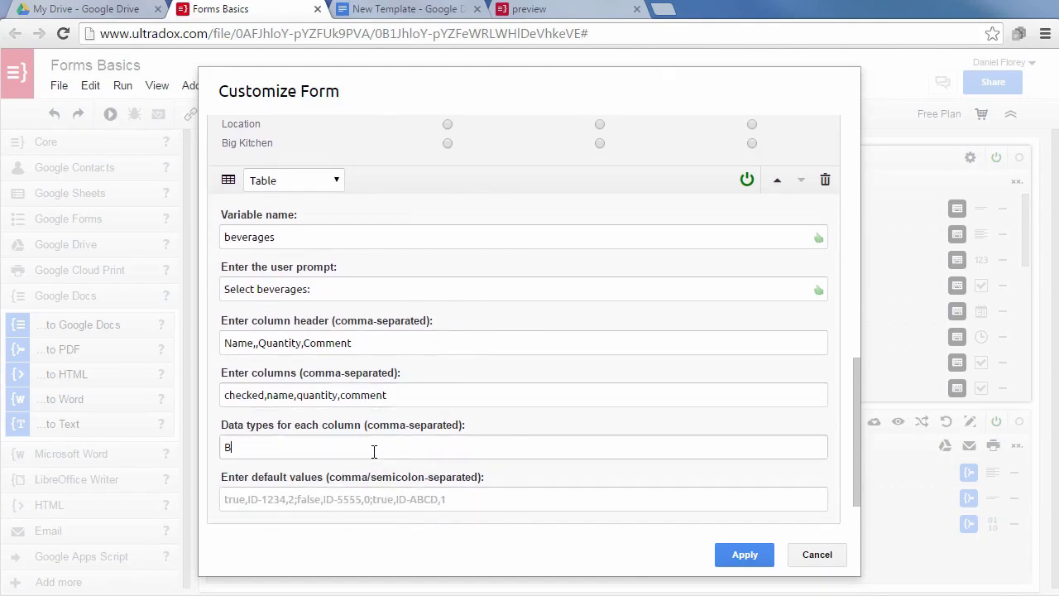
{"action": "type", "text": "OOLEAN,LABEL,N"}
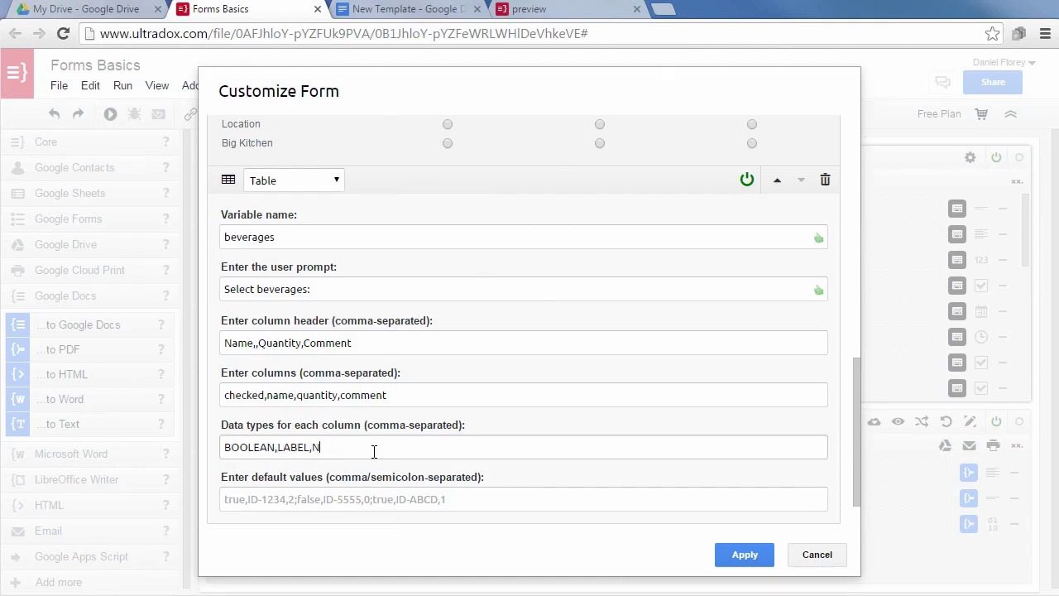
{"action": "type", "text": "UMBER,STRING"}
{"action": "left_click", "coordinate": [261, 498]}
{"action": "type", "text": "false"}
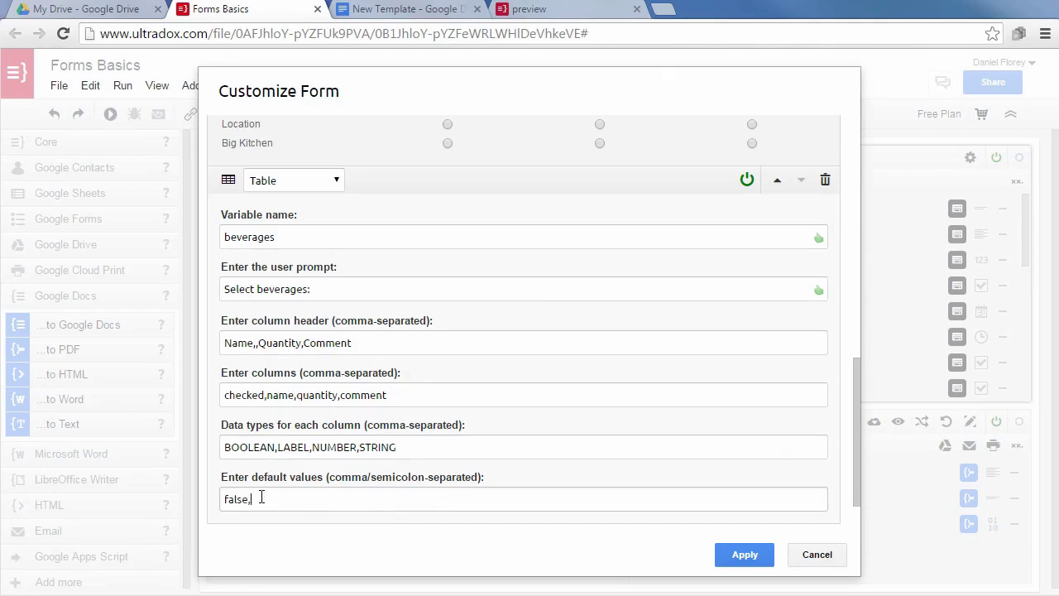
{"action": "type", "text": ",Coffee,0,;"}
Duplicate the Coffee default row and rename the three copies Tea, Beer and Wine.
{"action": "key", "text": "ctrl+a"}
{"action": "key", "text": "ctrl+c"}
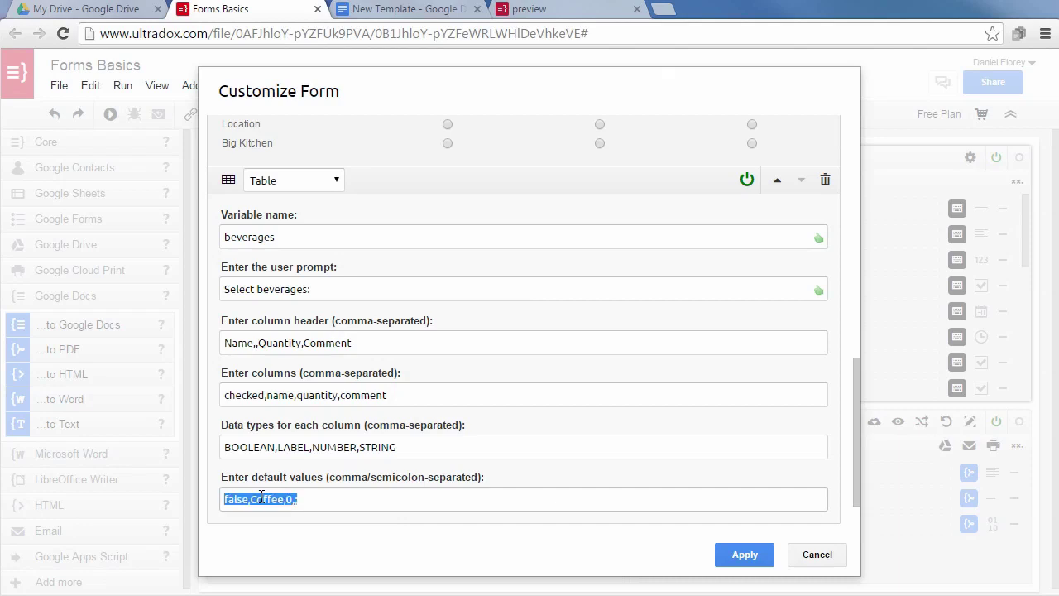
{"action": "key", "text": "End"}
{"action": "key", "text": "ctrl+v"}
{"action": "key", "text": "ctrl+v"}
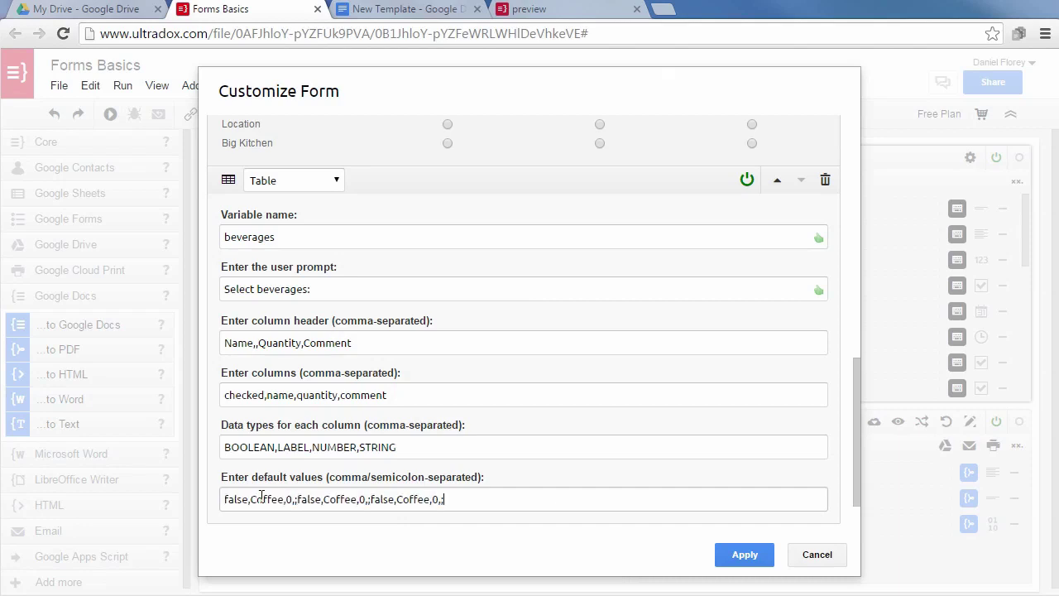
{"action": "key", "text": "ctrl+v"}
{"action": "double_click", "coordinate": [342, 499]}
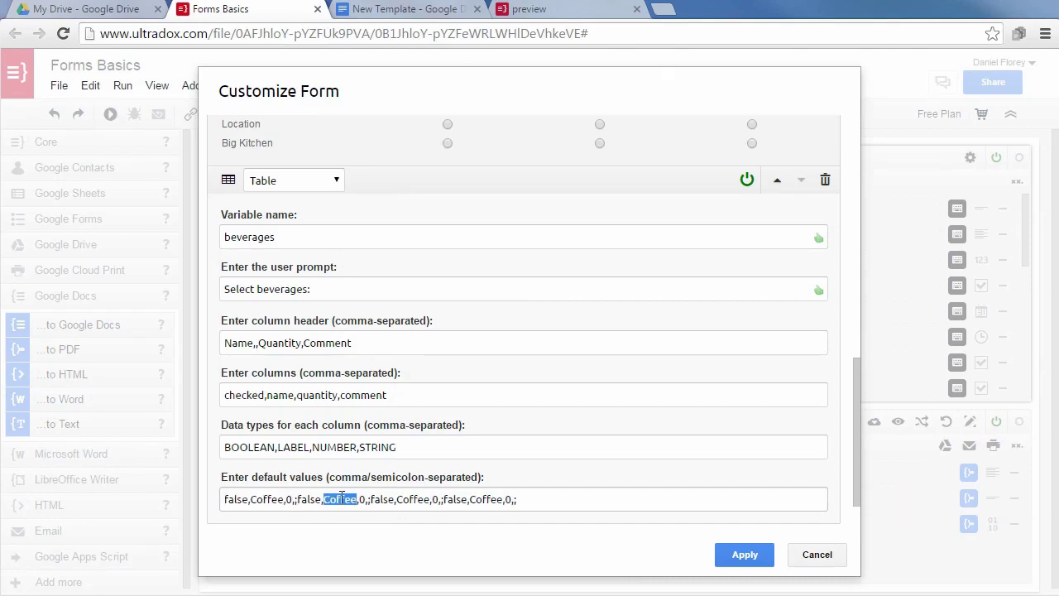
{"action": "type", "text": "Tea"}
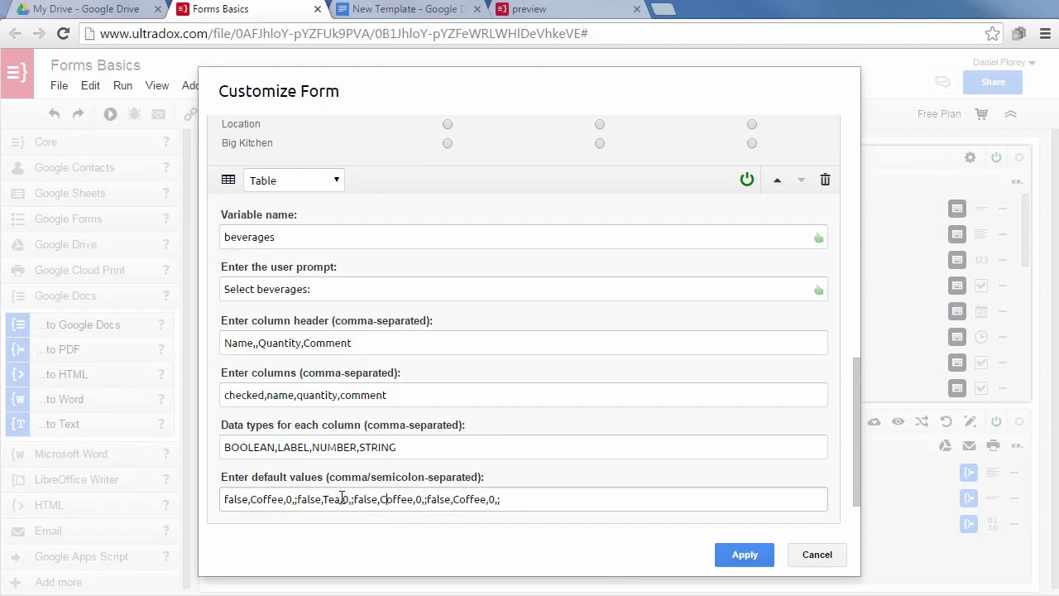
{"action": "key", "text": "BackSpace"}
{"action": "key", "text": "Delete"}
{"action": "key", "text": "Delete"}
{"action": "key", "text": "Delete"}
{"action": "key", "text": "Delete"}
{"action": "key", "text": "Delete"}
{"action": "type", "text": "Bee"}
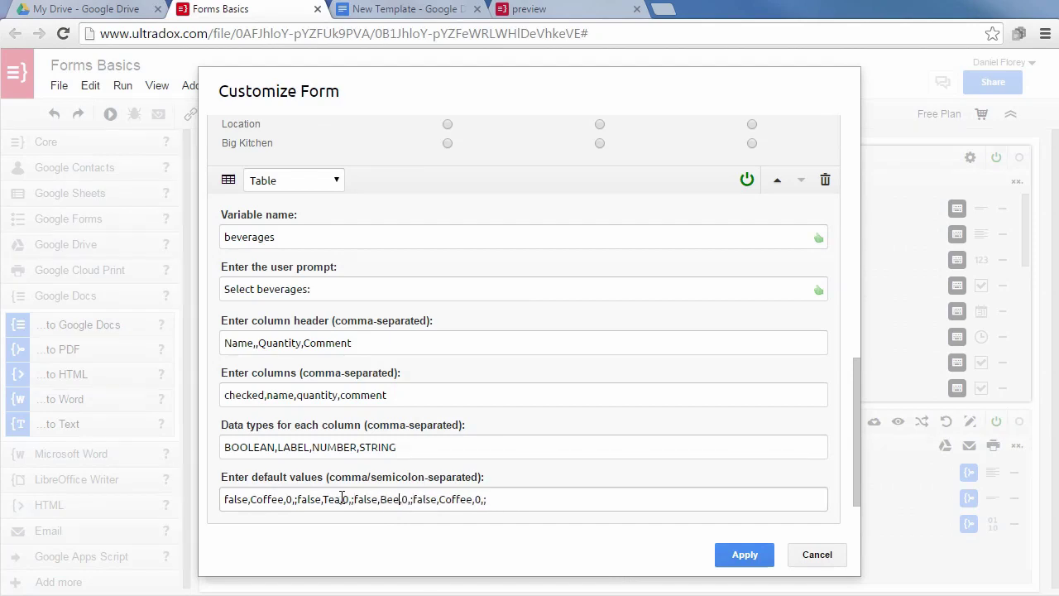
{"action": "type", "text": "r"}
{"action": "key", "text": "Right"}
{"action": "key", "text": "Right"}
{"action": "key", "text": "Right"}
{"action": "key", "text": "Right"}
{"action": "key", "text": "Right"}
{"action": "key", "text": "Right"}
{"action": "key", "text": "Right"}
{"action": "key", "text": "Right"}
{"action": "key", "text": "Right"}
{"action": "key", "text": "Right"}
{"action": "key", "text": "Delete"}
{"action": "key", "text": "Delete"}
{"action": "key", "text": "Delete"}
{"action": "key", "text": "Delete"}
{"action": "key", "text": "Delete"}
{"action": "key", "text": "Delete"}
{"action": "type", "text": "Wine"}
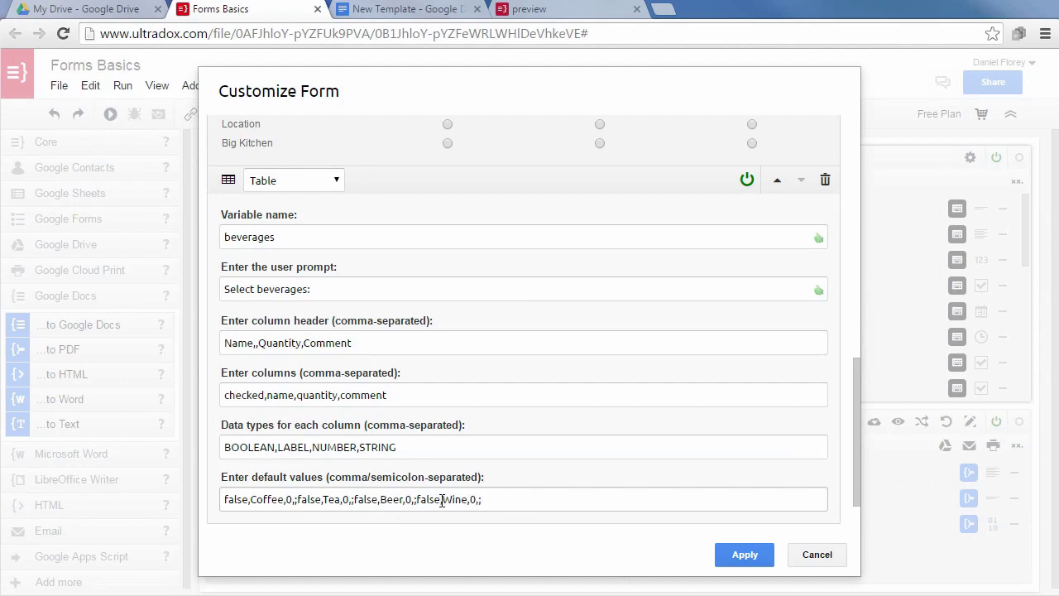
{"action": "left_click", "coordinate": [488, 499]}
Apply the beverages table and enter Coffee as ticked with quantity 1 and comment 'Decaf'.
{"action": "left_click", "coordinate": [745, 555]}
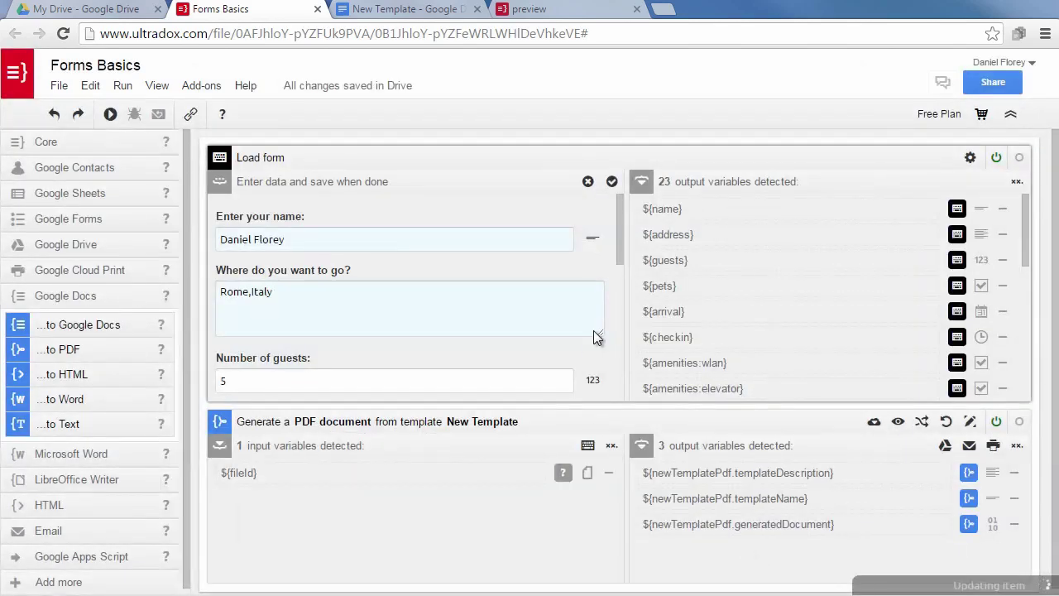
{"action": "left_click_drag", "start_coordinate": [618, 237], "coordinate": [609, 400]}
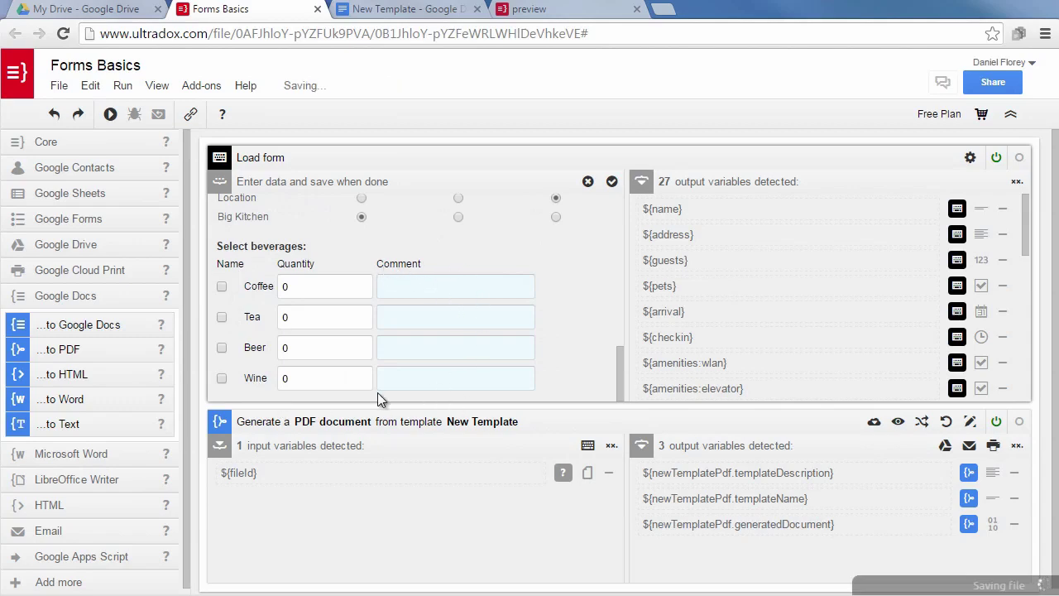
{"action": "left_click", "coordinate": [223, 289]}
{"action": "left_click", "coordinate": [365, 283]}
{"action": "left_click", "coordinate": [451, 287]}
{"action": "type", "text": "Decaf"}
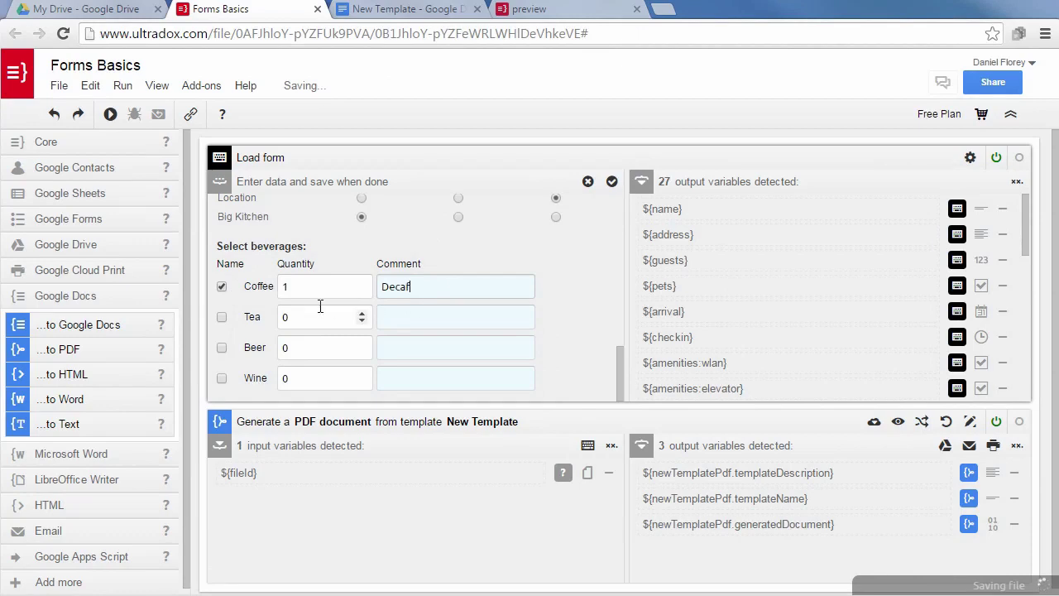
Tick Beer (11, 'Becks') and Wine (1, 'Merlot'), then save the form entries.
{"action": "left_click", "coordinate": [222, 349]}
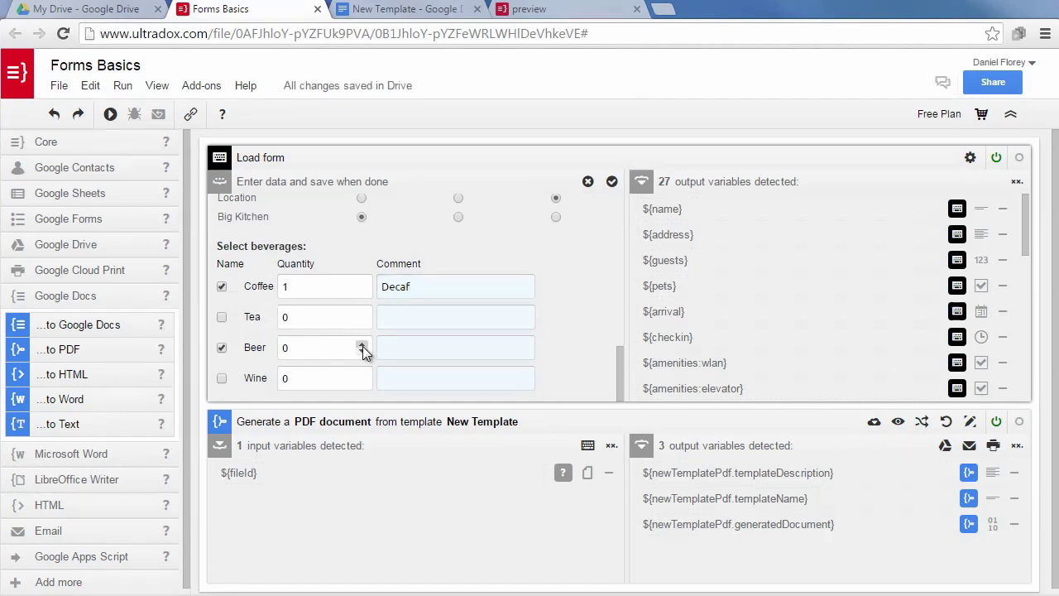
{"action": "left_click", "coordinate": [362, 344]}
{"action": "type", "text": "11"}
{"action": "left_click", "coordinate": [442, 353]}
{"action": "type", "text": "Becks"}
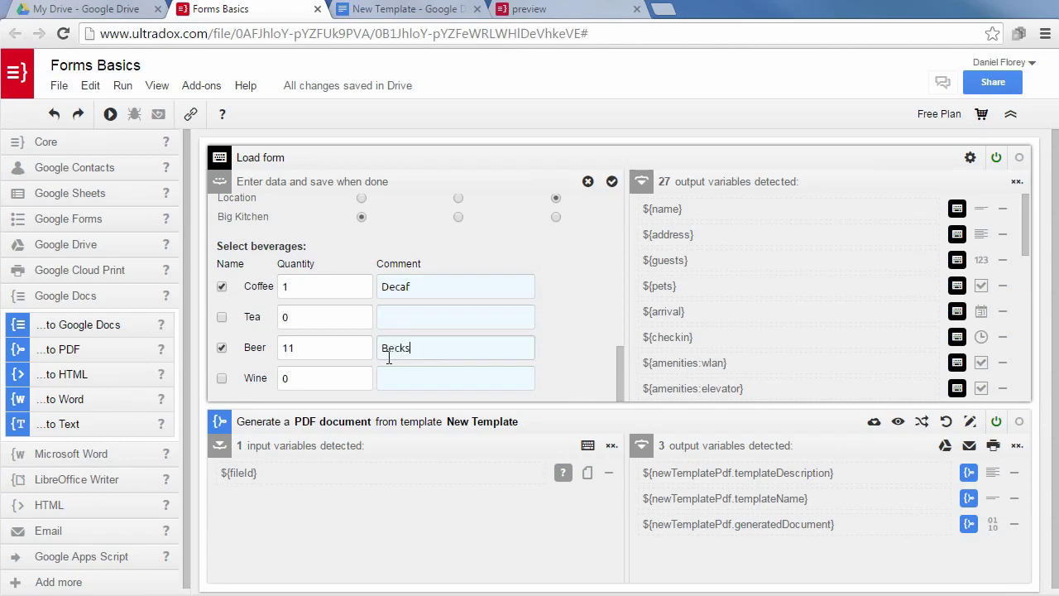
{"action": "left_click", "coordinate": [221, 378]}
{"action": "left_click", "coordinate": [362, 374]}
{"action": "left_click", "coordinate": [400, 377]}
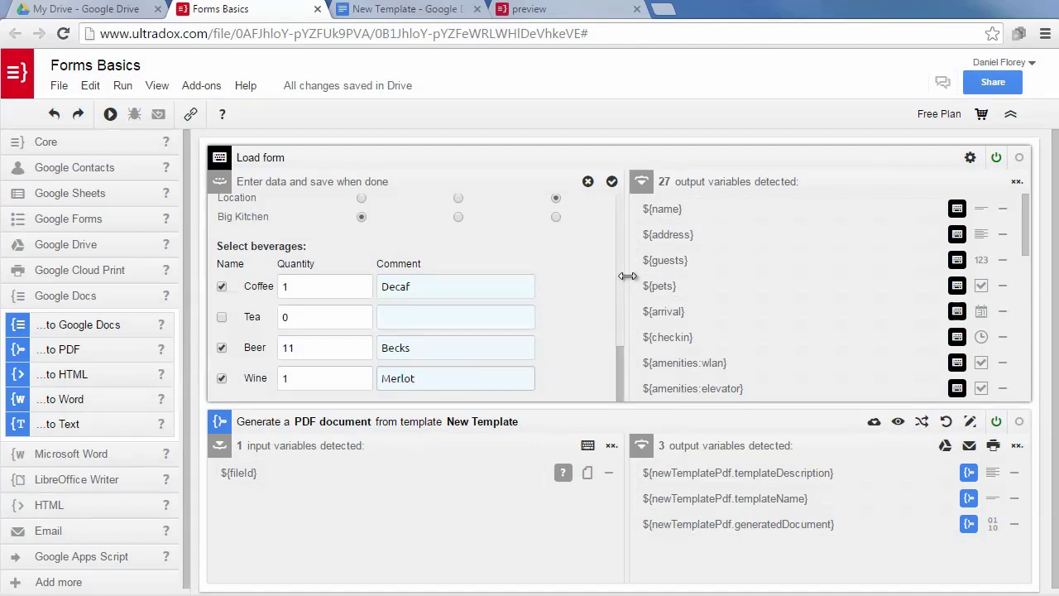
{"action": "left_click", "coordinate": [613, 183]}
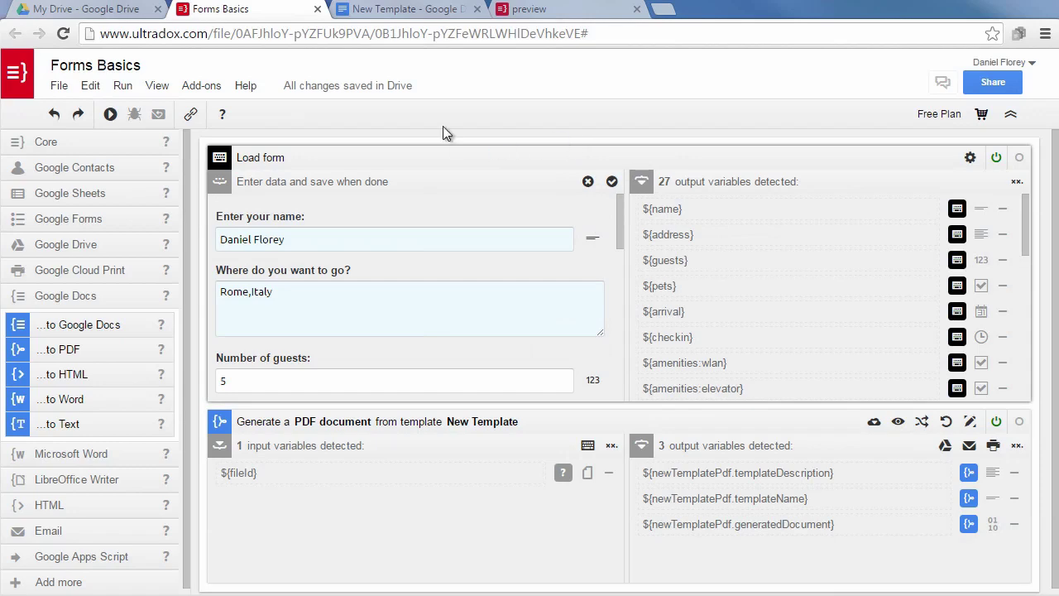
Insert a simple beverages[] table with checked, name, quantity and comment columns into the New Template document.
{"action": "left_click", "coordinate": [409, 12]}
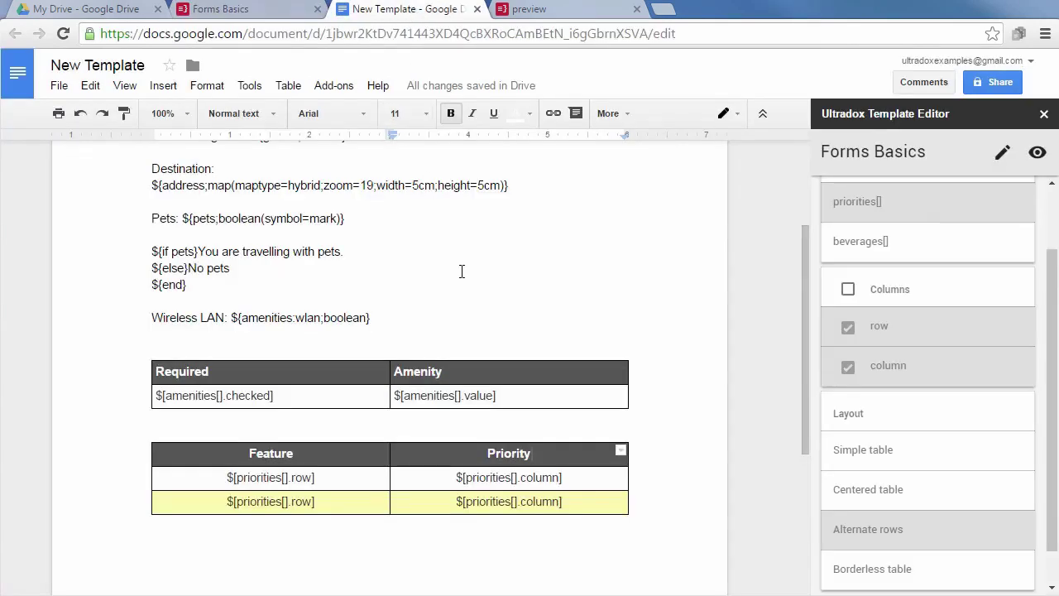
{"action": "left_click", "coordinate": [865, 248]}
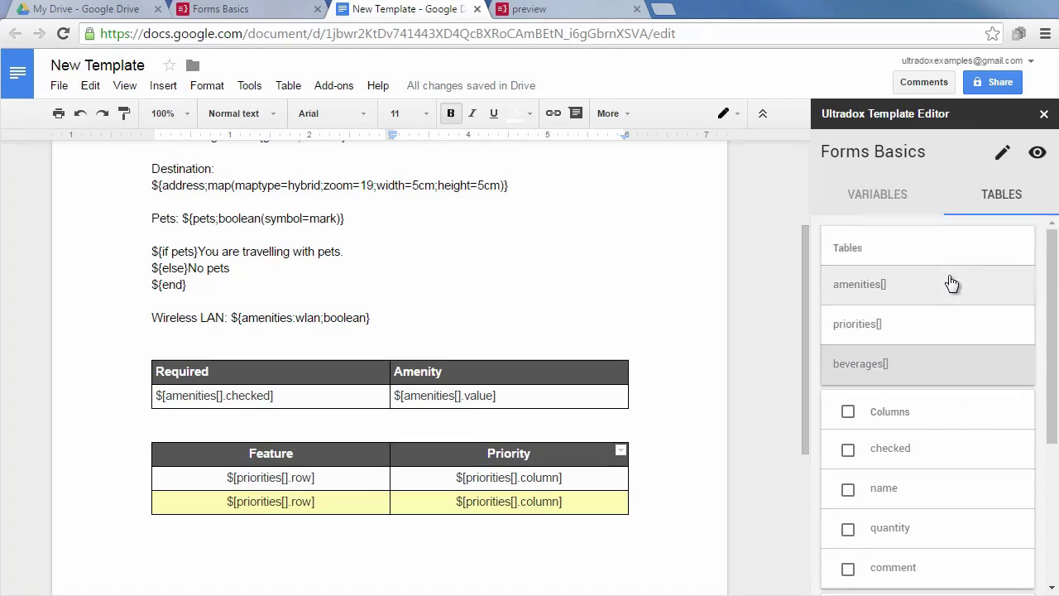
{"action": "left_click", "coordinate": [848, 451]}
{"action": "left_click", "coordinate": [848, 489]}
{"action": "left_click", "coordinate": [847, 528]}
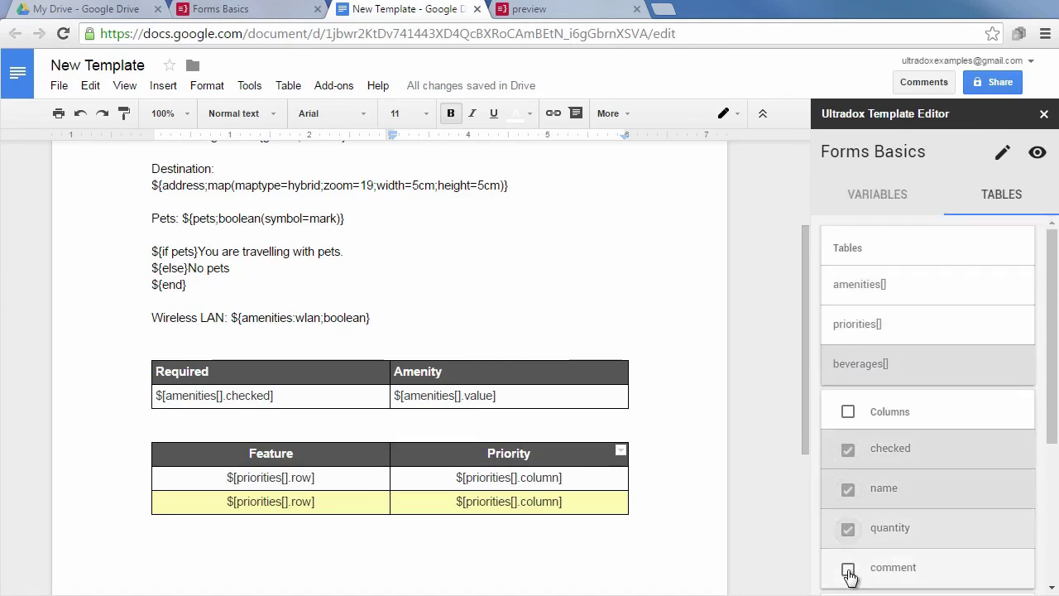
{"action": "left_click", "coordinate": [849, 572]}
{"action": "scroll", "coordinate": [891, 503], "scroll_direction": "down", "scroll_amount": 3}
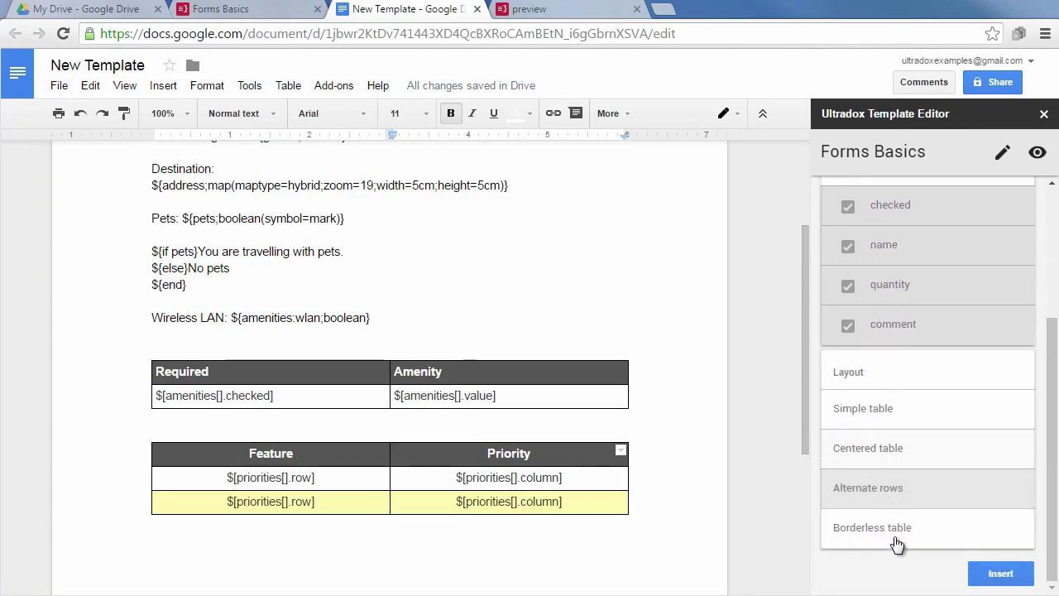
{"action": "left_click", "coordinate": [865, 414]}
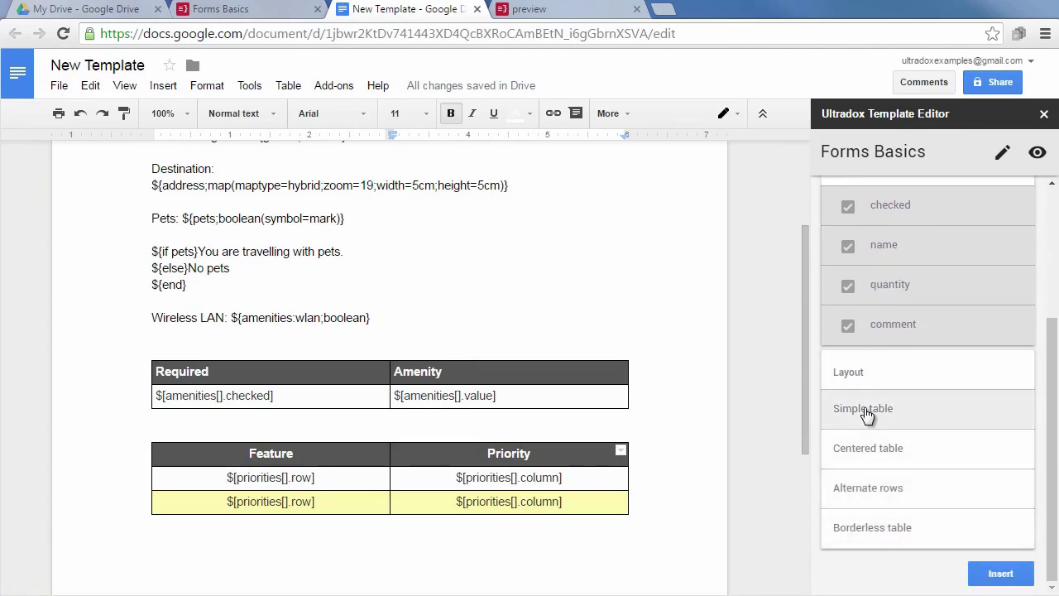
{"action": "left_click", "coordinate": [1023, 575]}
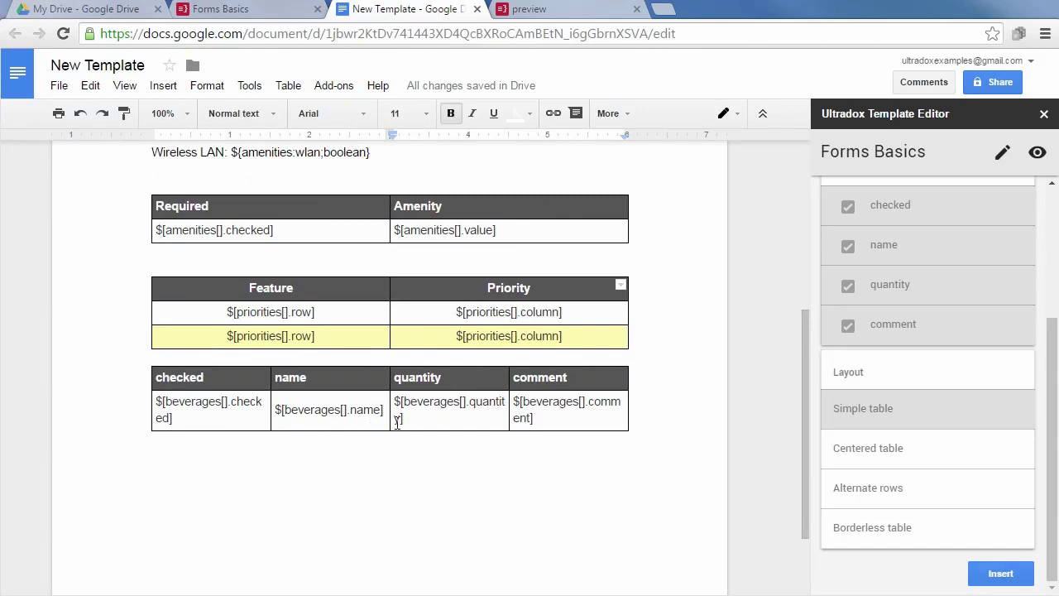
Append ;boolean to the checked tag and rename the headers Checked, Beverage, Quantity, Comment.
{"action": "left_click", "coordinate": [167, 419]}
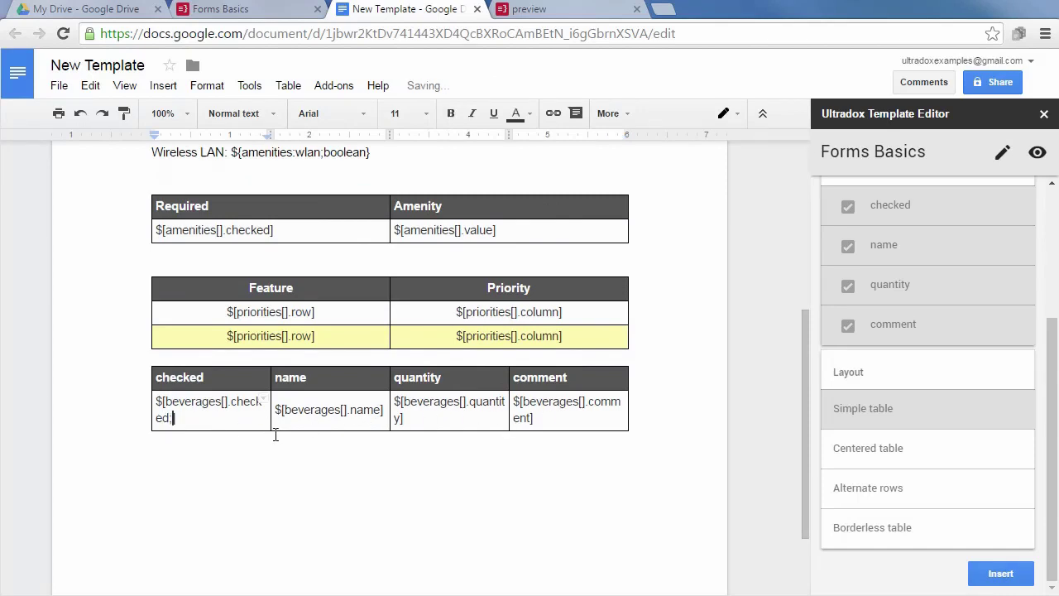
{"action": "type", "text": ";boolean"}
{"action": "double_click", "coordinate": [192, 376]}
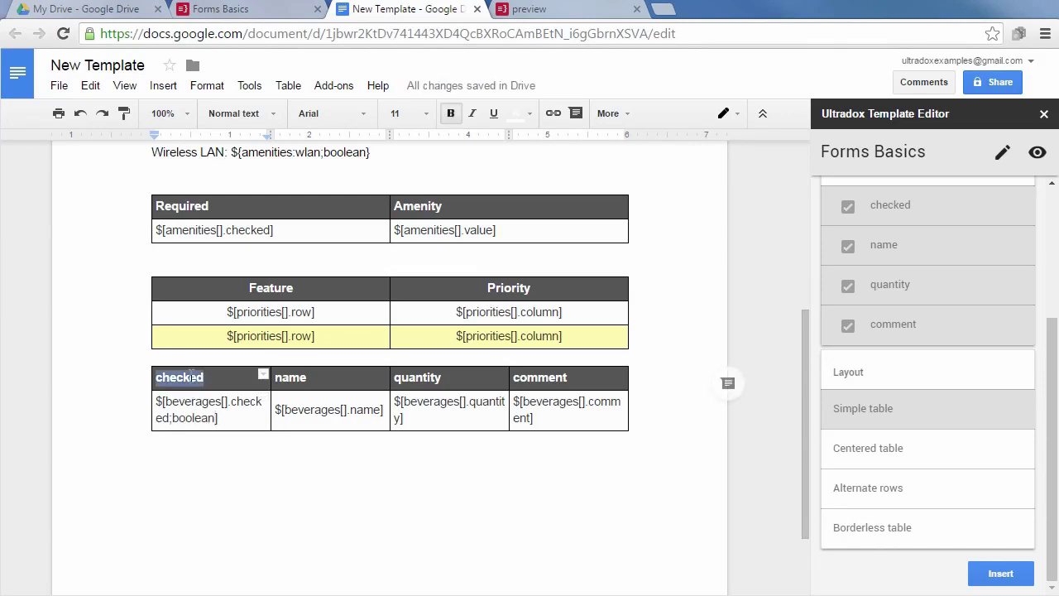
{"action": "type", "text": "Checked"}
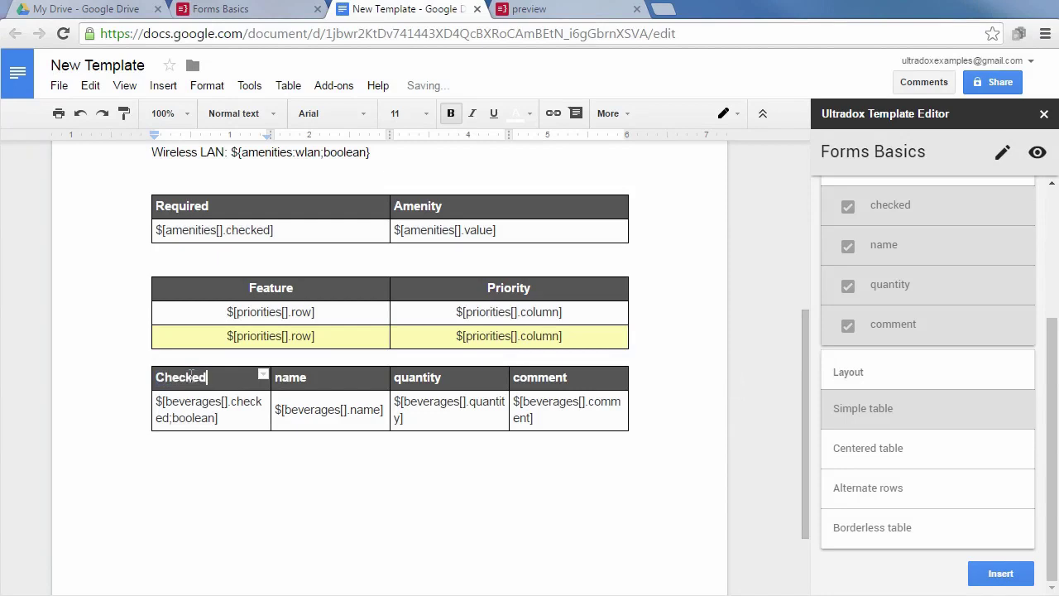
{"action": "key", "text": "Tab"}
{"action": "type", "text": "Beverage"}
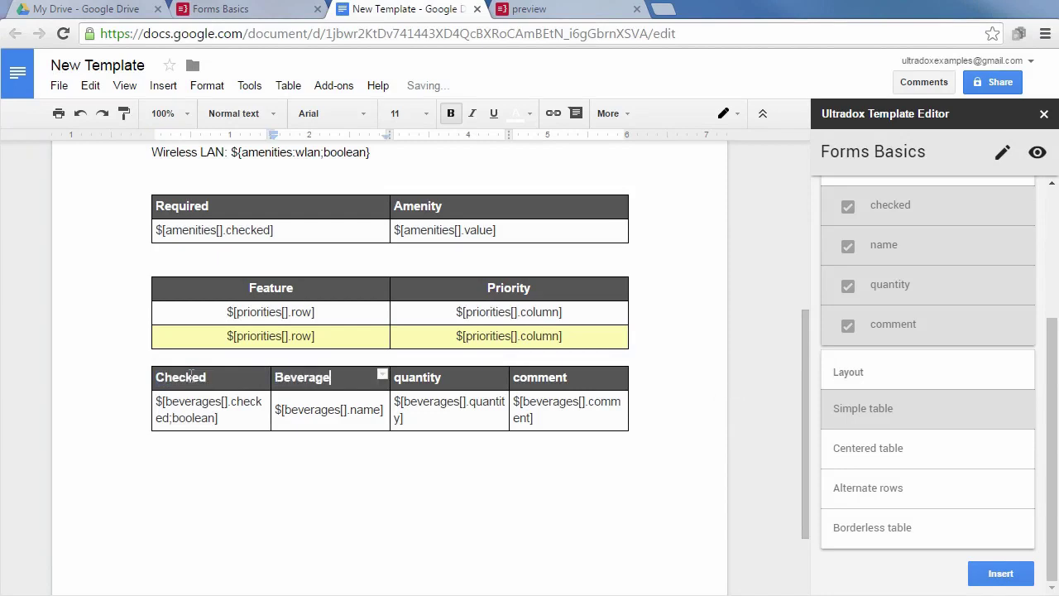
{"action": "key", "text": "Tab"}
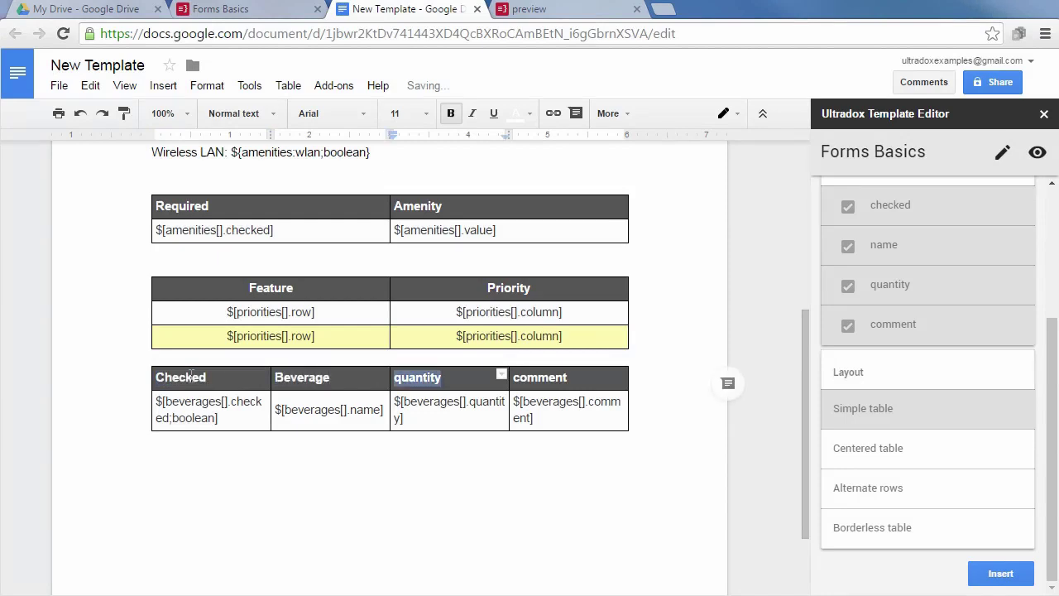
{"action": "type", "text": "Quantity"}
{"action": "key", "text": "Tab"}
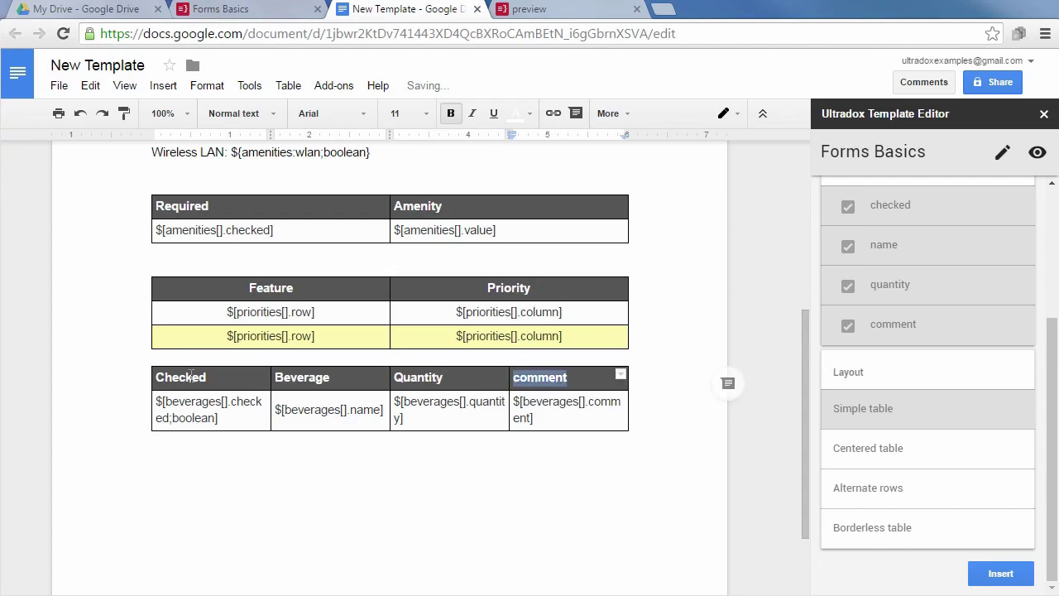
{"action": "type", "text": "Comment"}
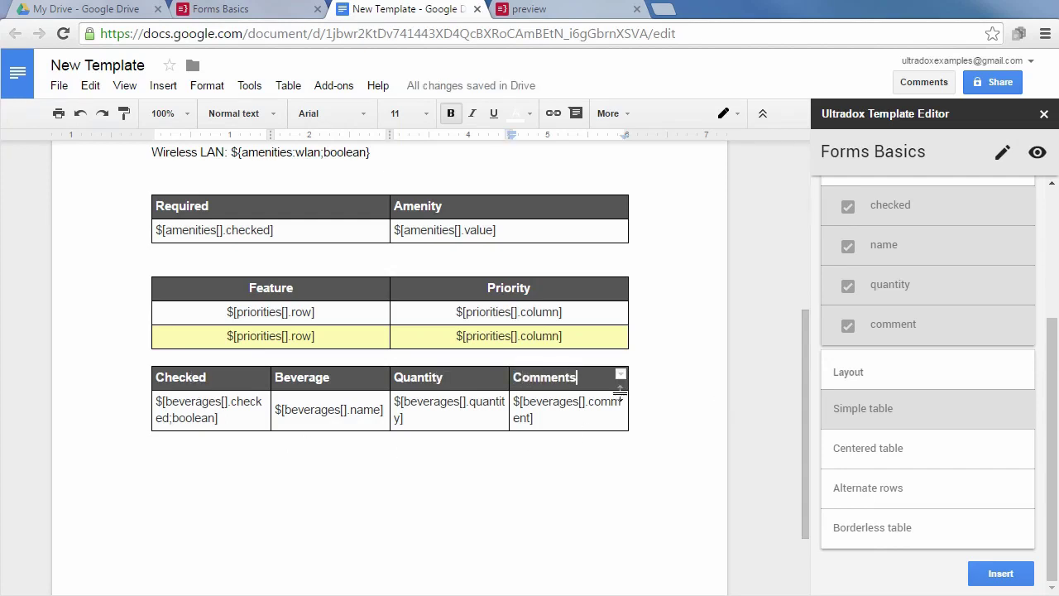
Switch to the merged preview and scroll to the beverages table showing Coffee, Tea, Beer, Wine.
{"action": "left_click", "coordinate": [595, 11]}
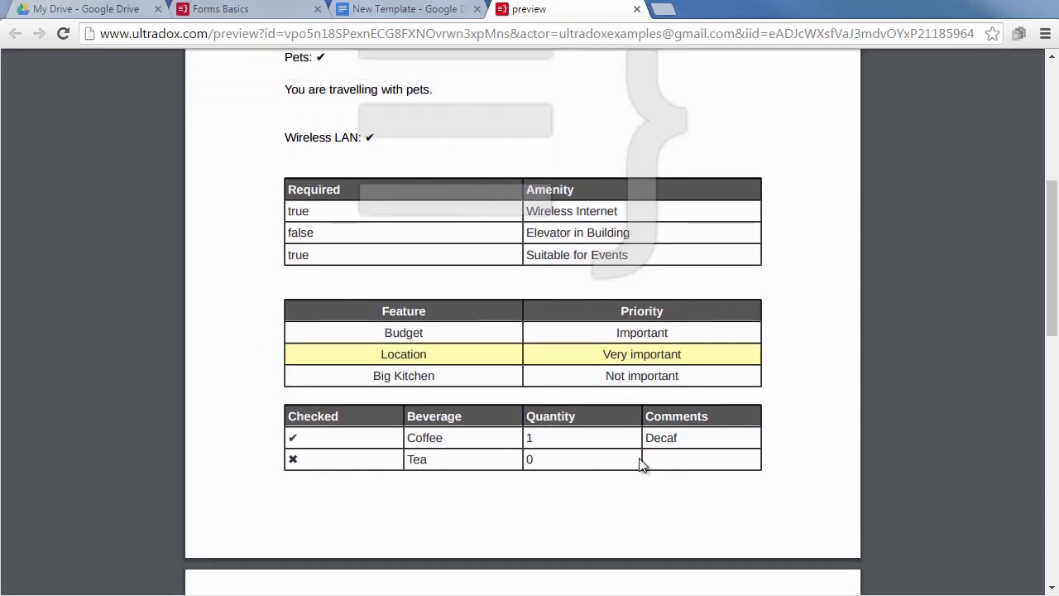
{"action": "scroll", "coordinate": [162, 435], "scroll_direction": "down", "scroll_amount": 2}
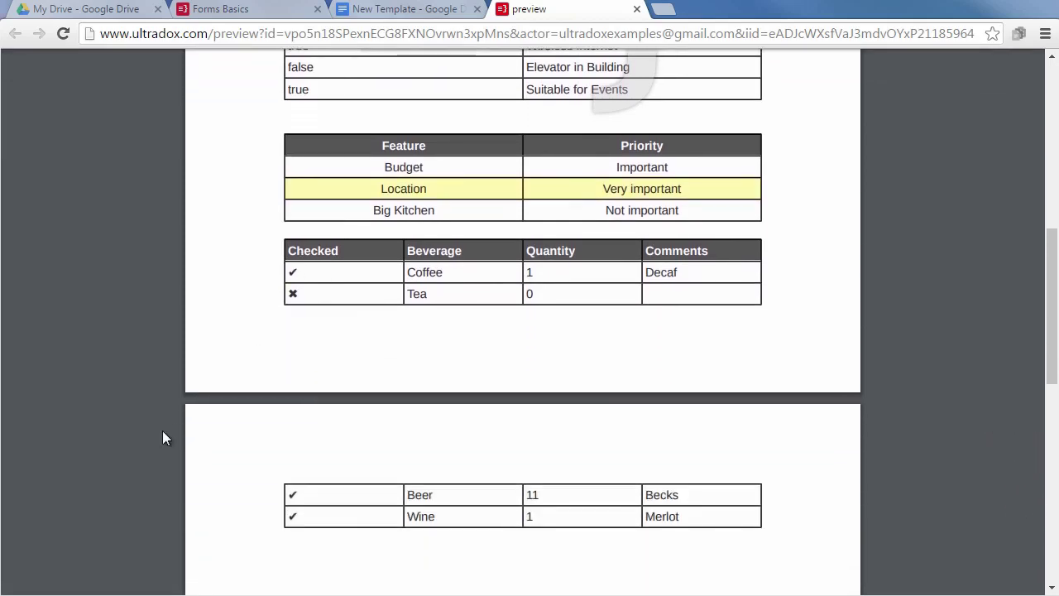